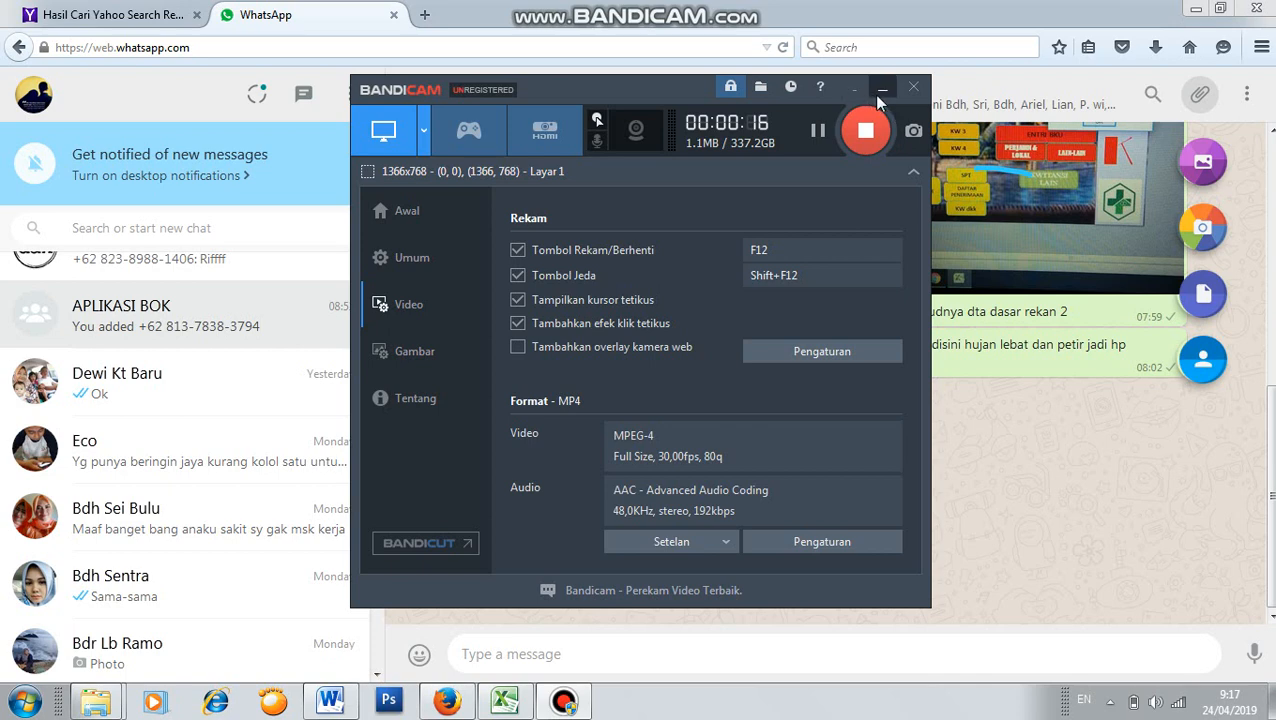
# - Minimize the Bandicam recorder, switch to the APLIKASI SPJ workbook in Excel and open its DATA PEGAWAI sheet
pyautogui.click(880, 91)
pyautogui.click(505, 700)
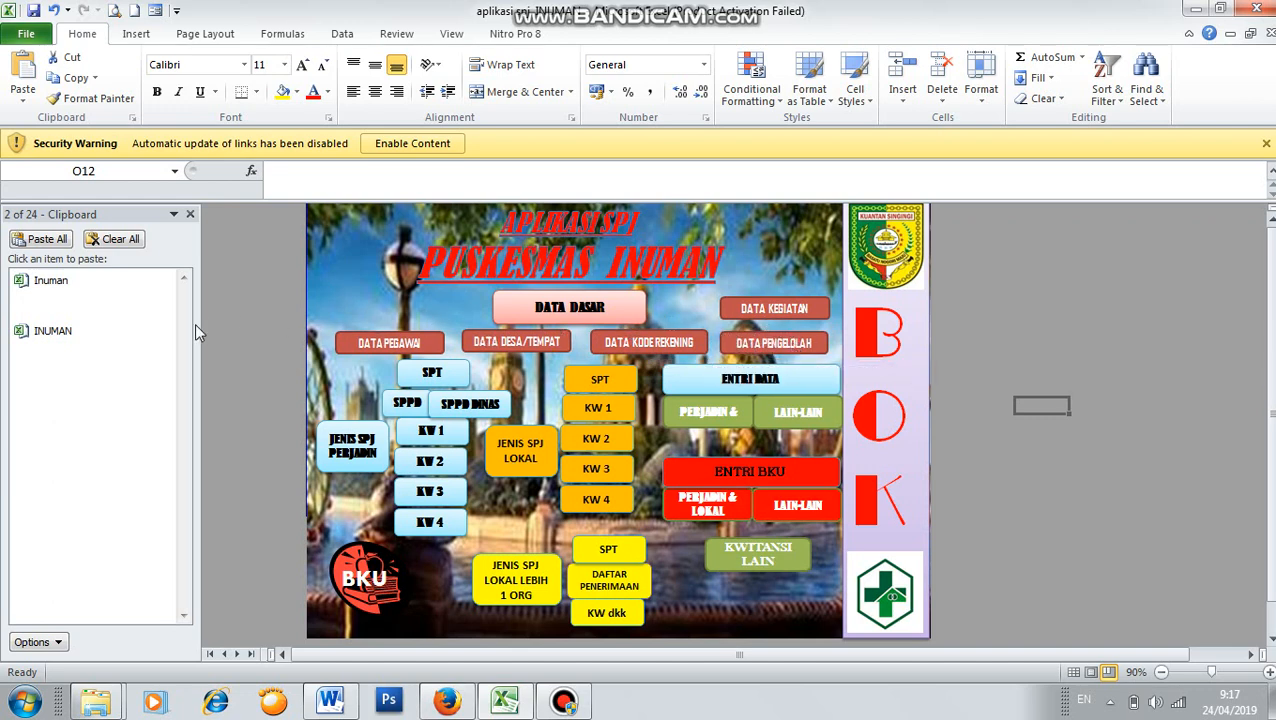
pyautogui.click(408, 346)
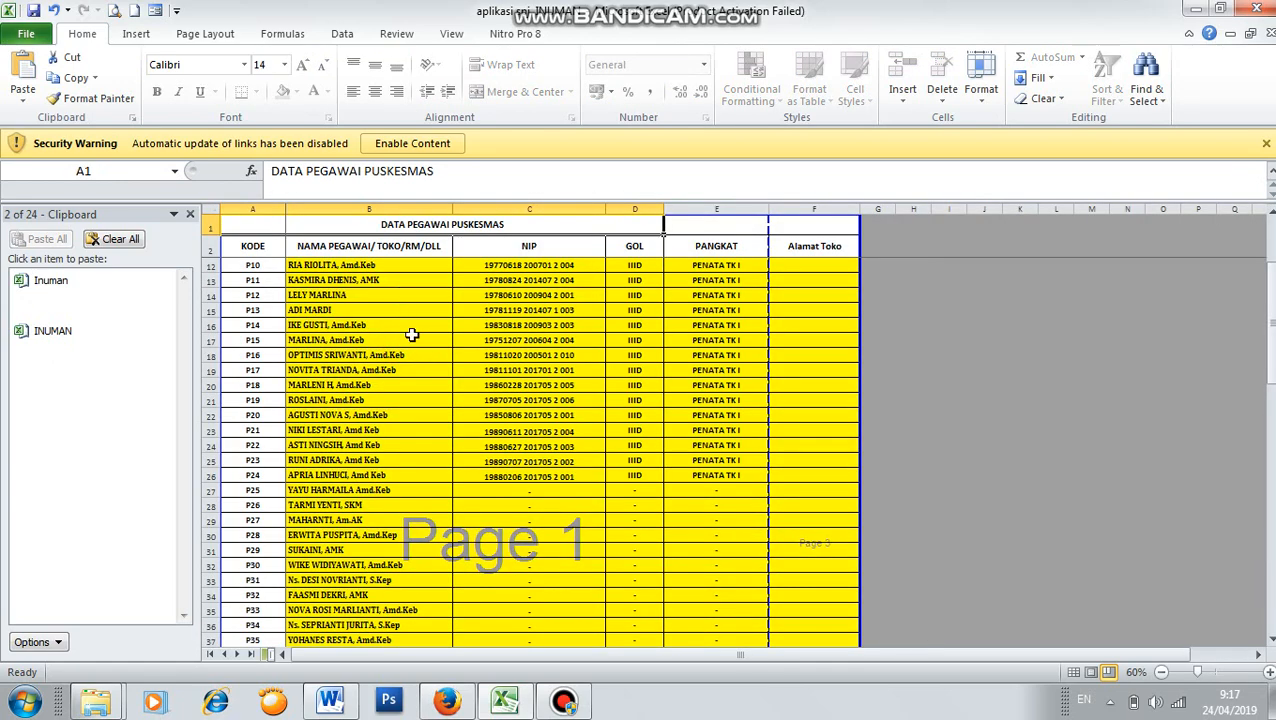
# - Examine the employee name, NIP and GOL entries in the DATA PEGAWAI PUSKESMAS table
pyautogui.click(367, 268)
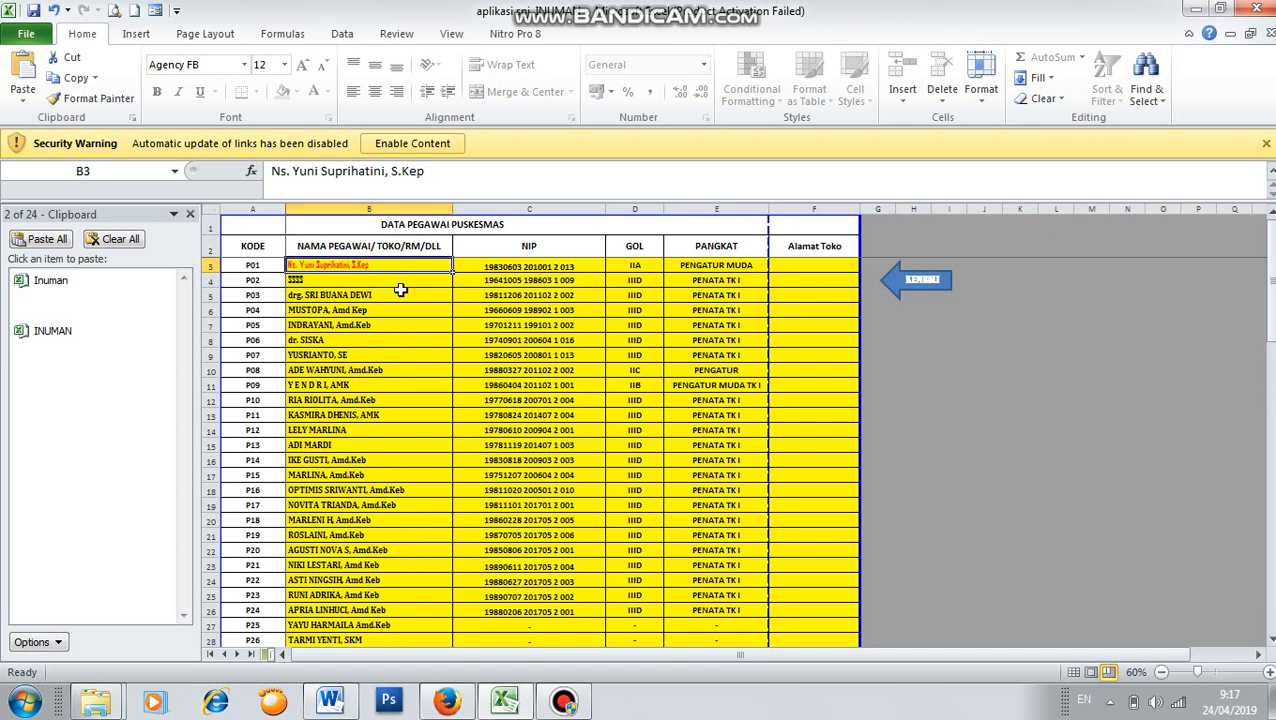
pyautogui.click(377, 279)
pyautogui.moveTo(378, 266); pyautogui.dragTo(383, 640)
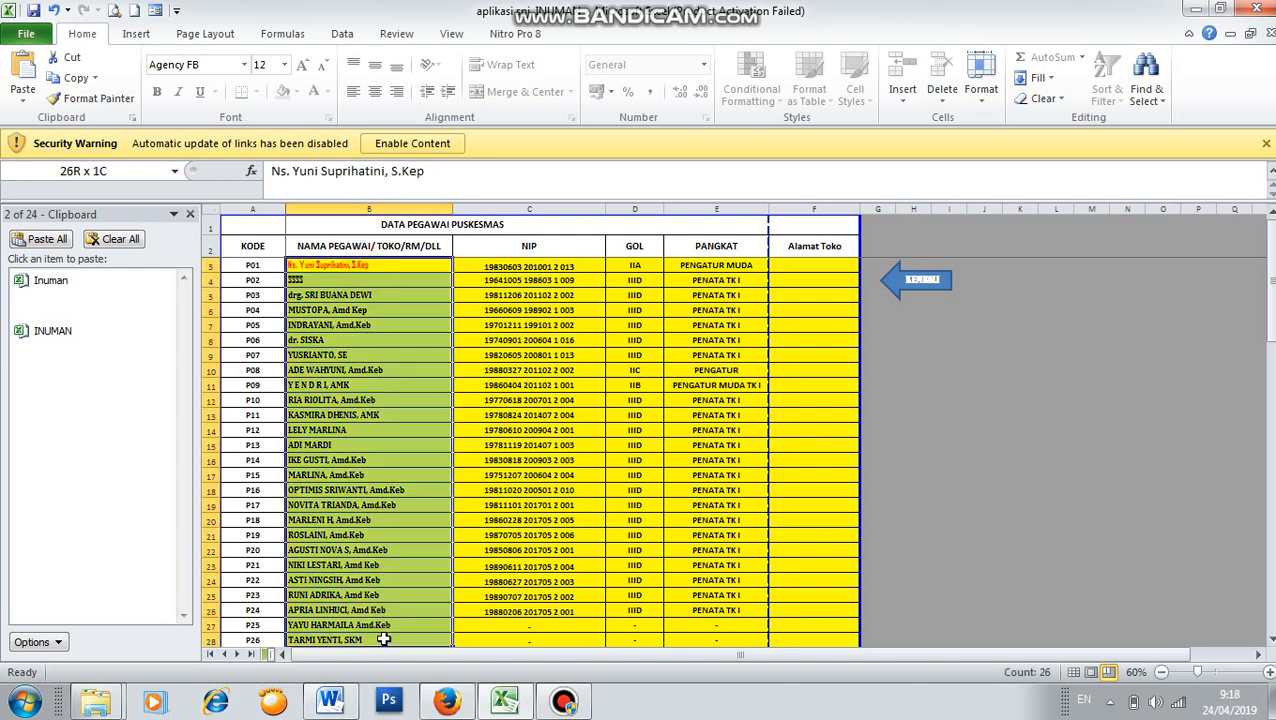
pyautogui.click(380, 477)
pyautogui.click(395, 309)
pyautogui.click(396, 268)
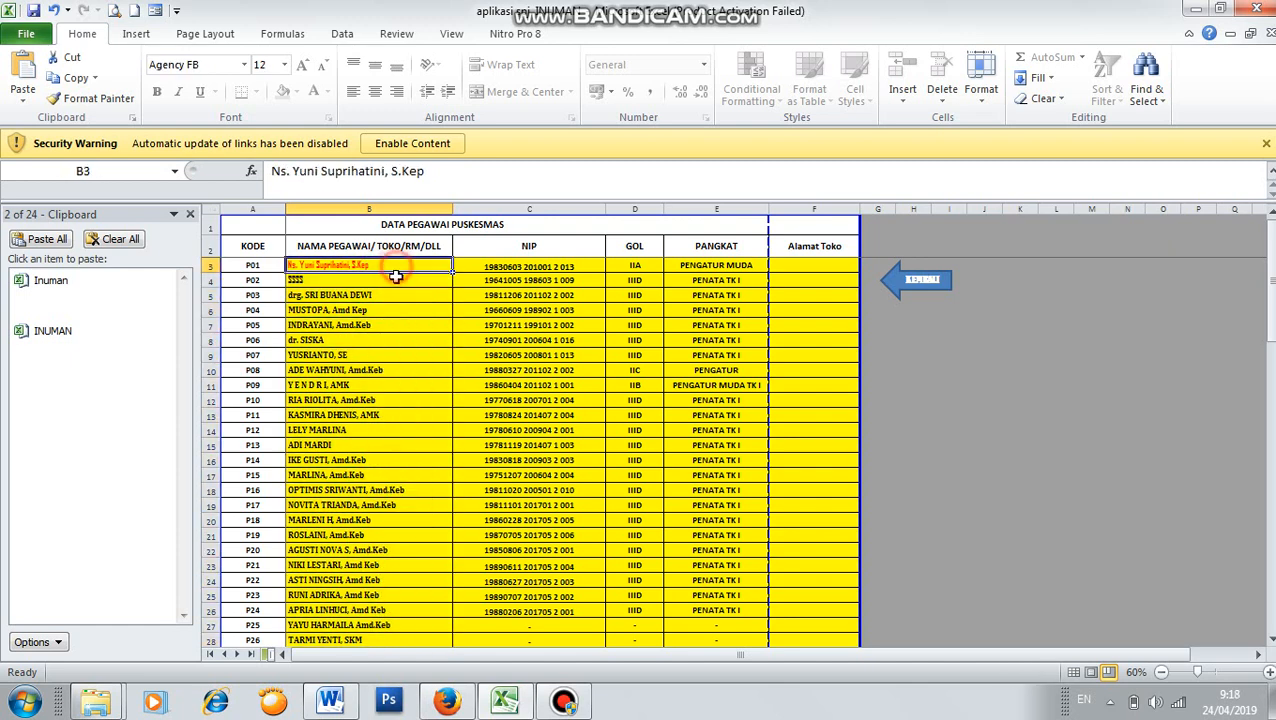
pyautogui.moveTo(380, 340); pyautogui.dragTo(380, 430)
pyautogui.moveTo(540, 270); pyautogui.dragTo(544, 385)
pyautogui.click(640, 266)
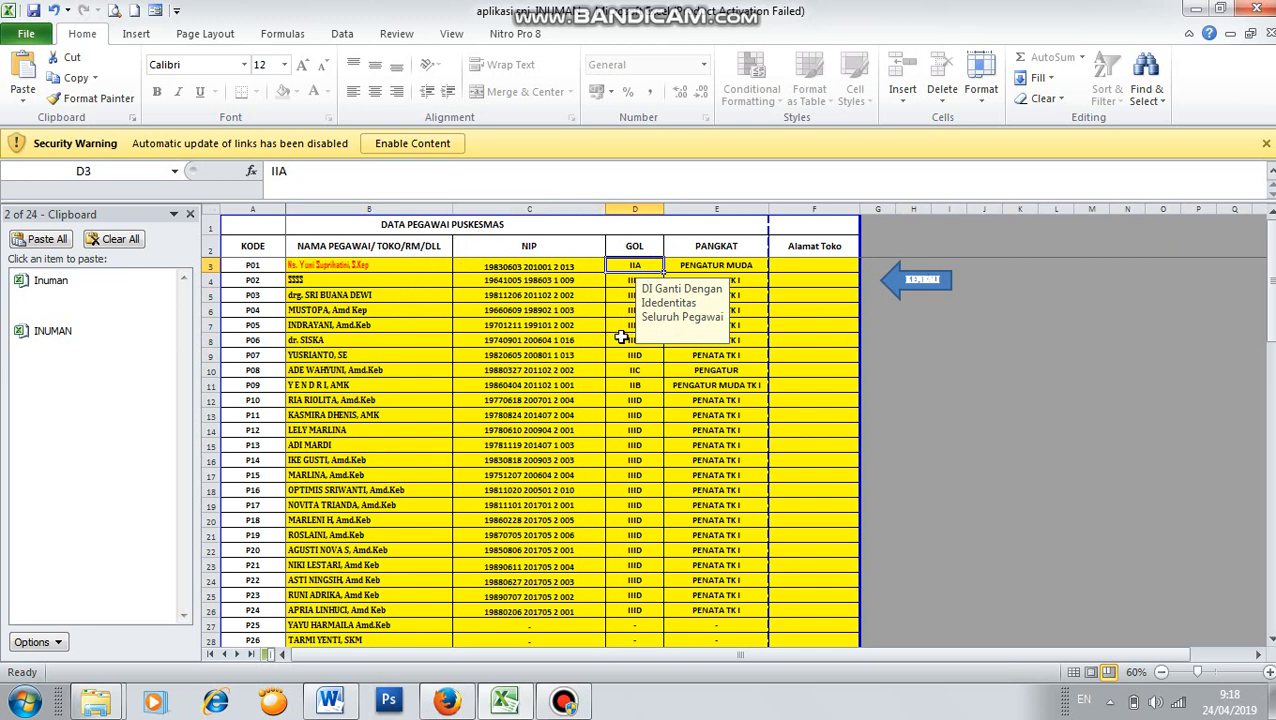
# - Return to the workbook's main menu and open the DATA DESA/TEMPAT sheet
pyautogui.click(912, 290)
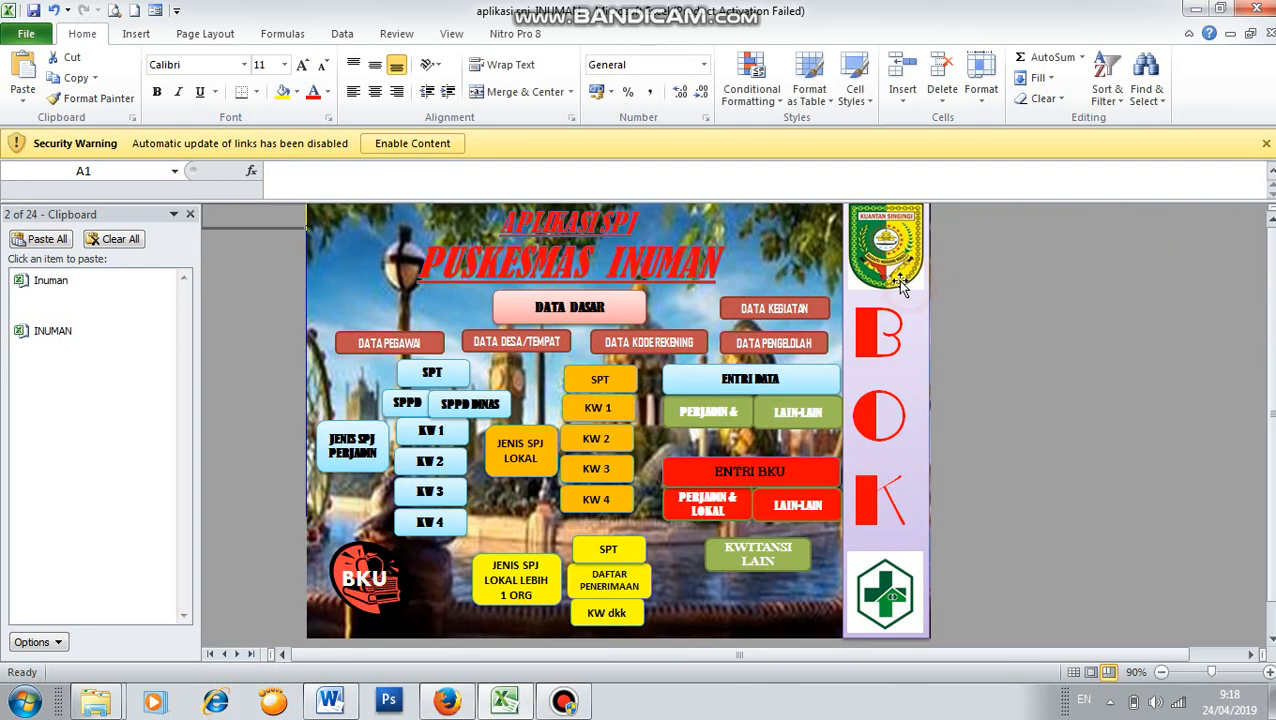
pyautogui.click(540, 342)
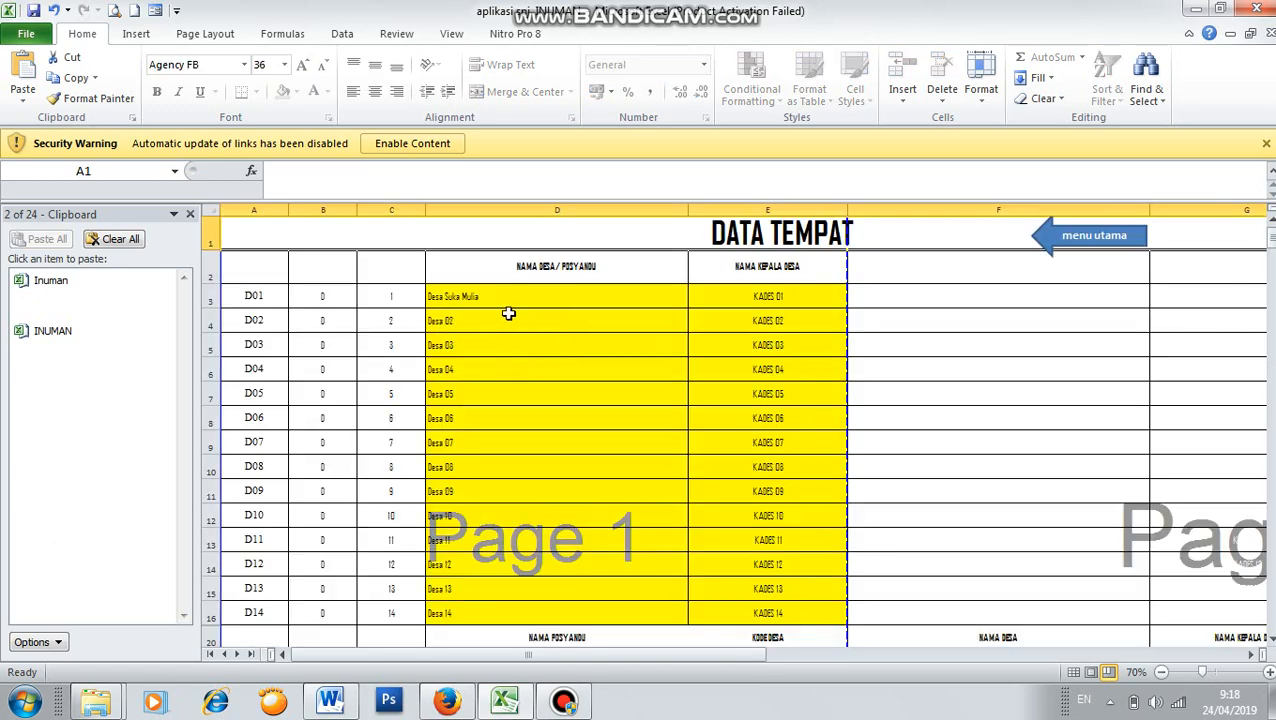
# - Examine the village name and village head columns of the DATA TEMPAT table
pyautogui.scroll(-2, 508, 314)
pyautogui.scroll(2, 510, 307)
pyautogui.click(501, 309)
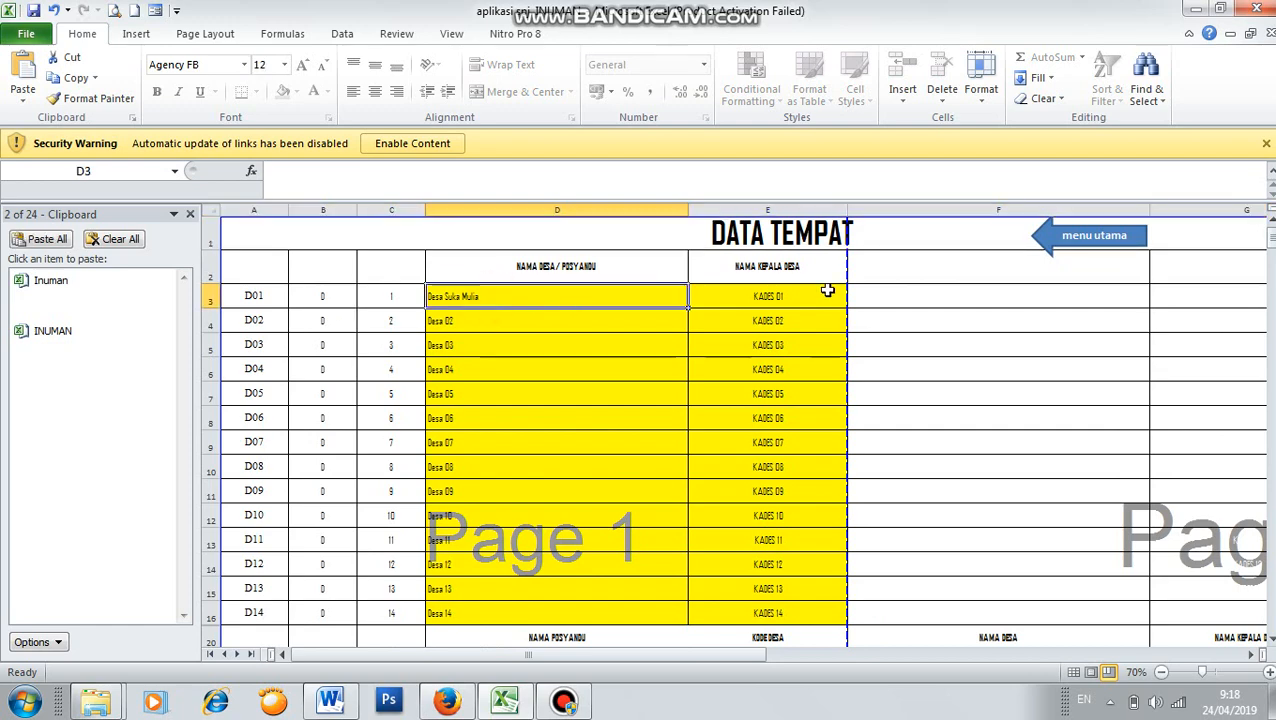
pyautogui.click(823, 301)
pyautogui.click(607, 305)
pyautogui.scroll(-2, 607, 308)
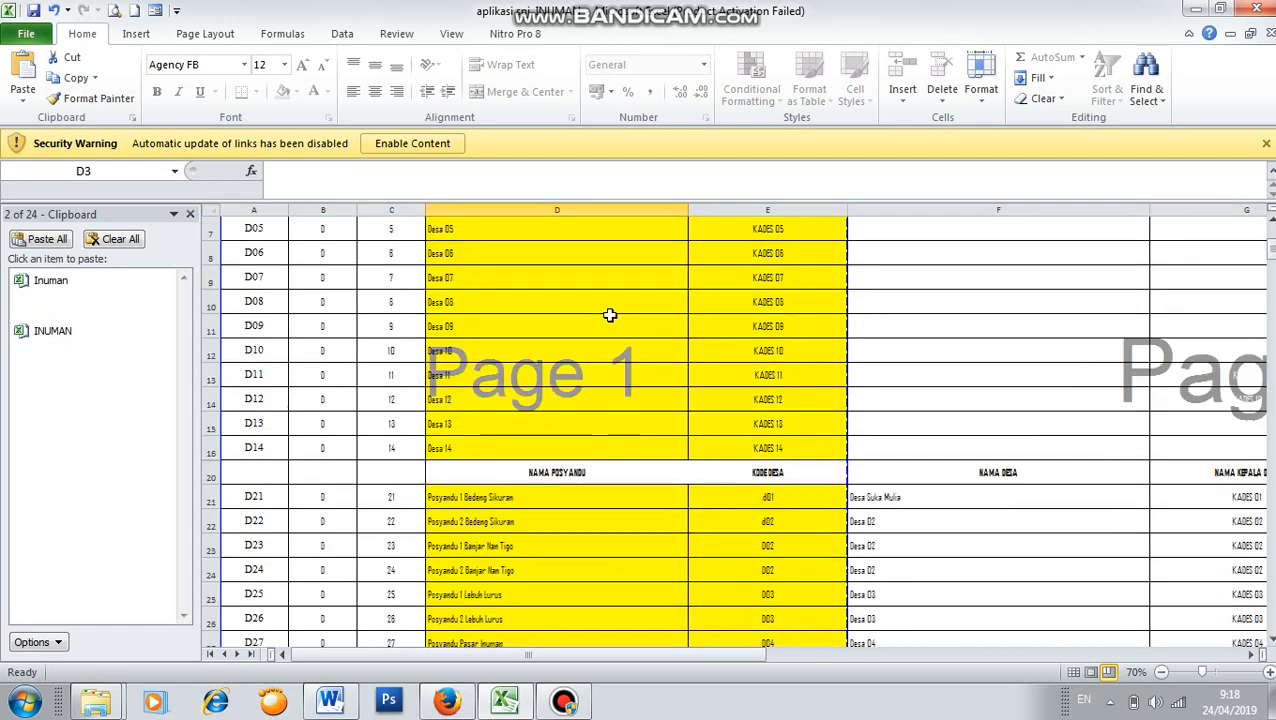
pyautogui.scroll(2, 579, 352)
# - Examine how the KODE DESA column of the posyandu table relates to the village codes in column A
pyautogui.scroll(-3, 583, 362)
pyautogui.click(556, 426)
pyautogui.click(752, 424)
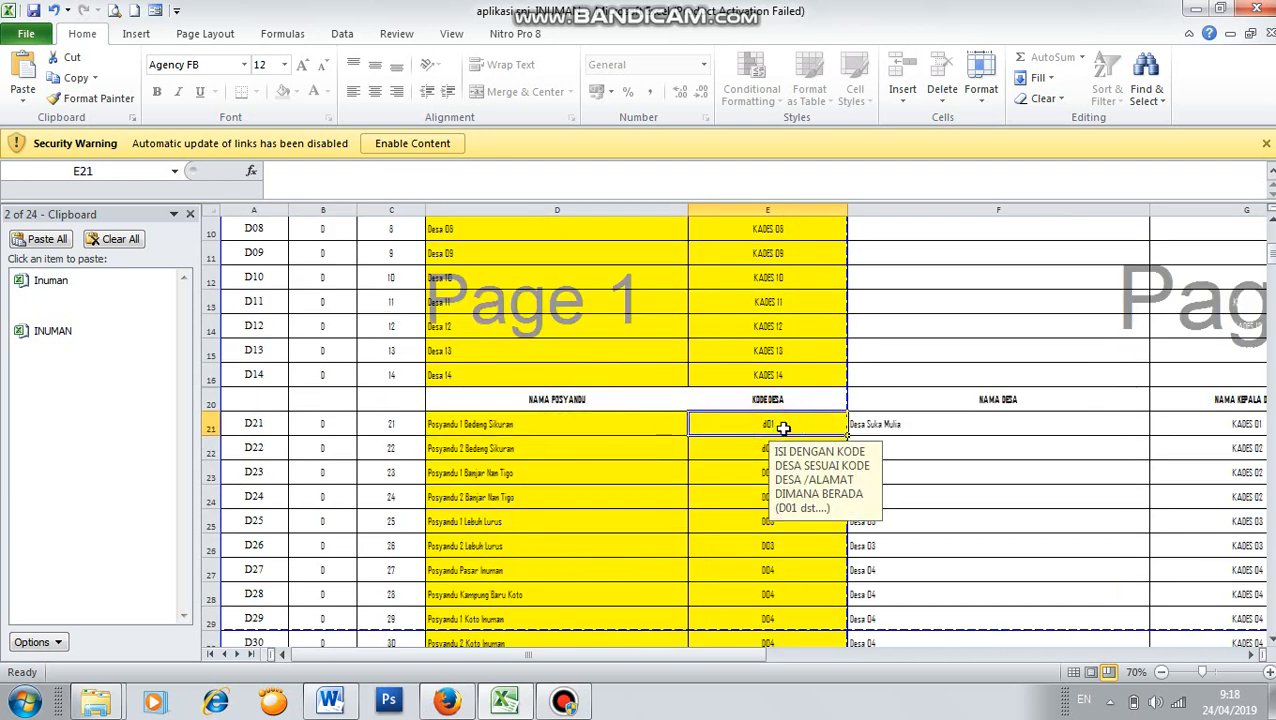
pyautogui.scroll(3, 482, 377)
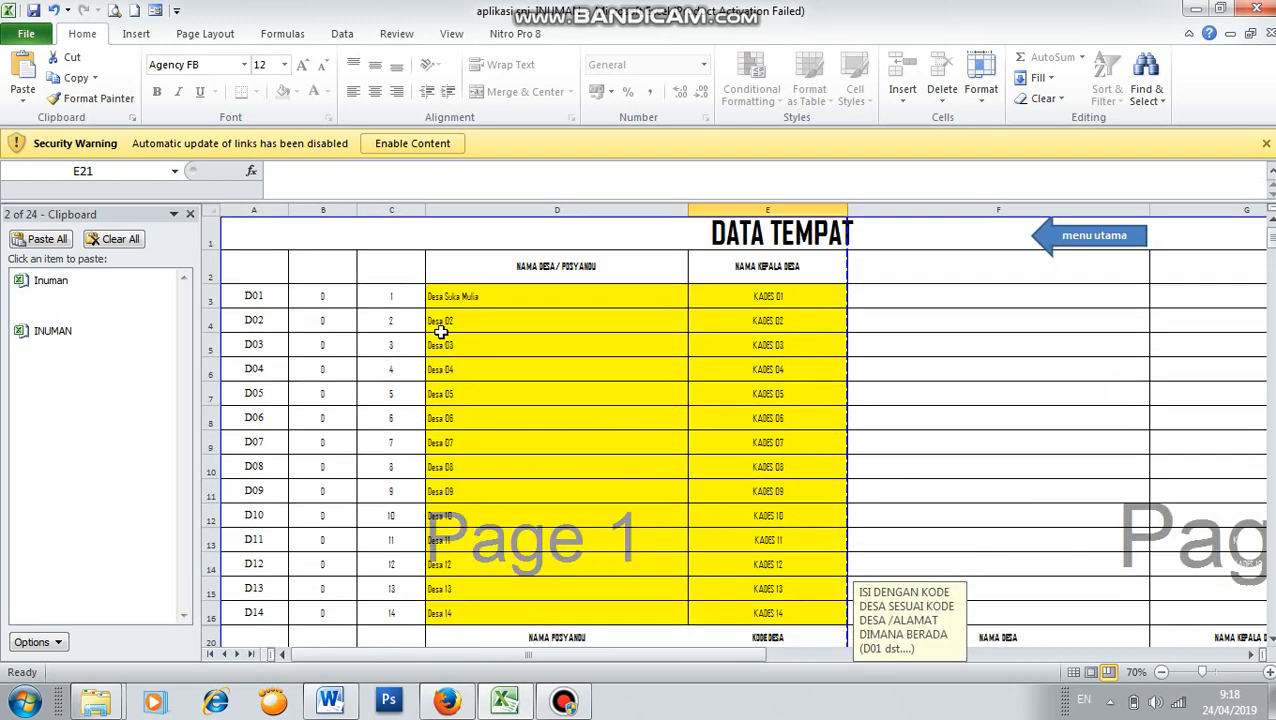
pyautogui.click(258, 302)
pyautogui.click(270, 321)
pyautogui.click(265, 292)
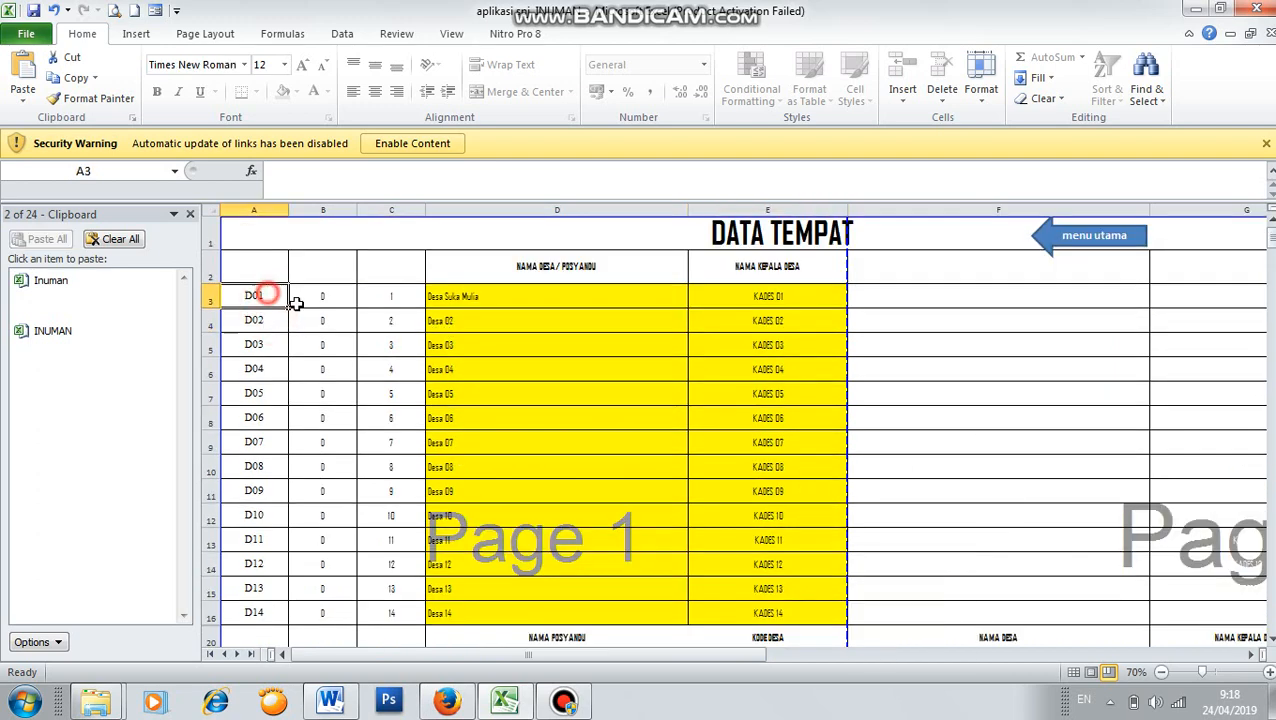
pyautogui.scroll(-3, 800, 552)
pyautogui.click(775, 428)
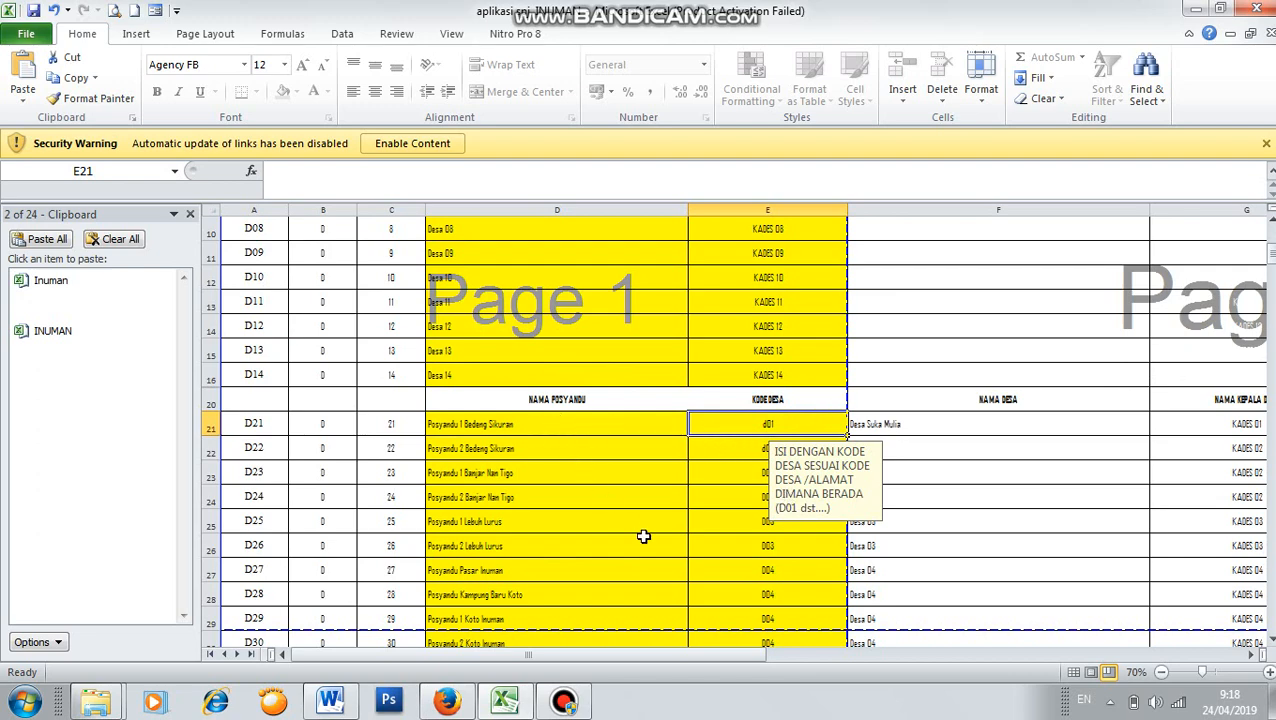
# - Examine the PAUD/TK school table's columns for school name, head's NIP, school address and head's name
pyautogui.scroll(-12, 680, 535)
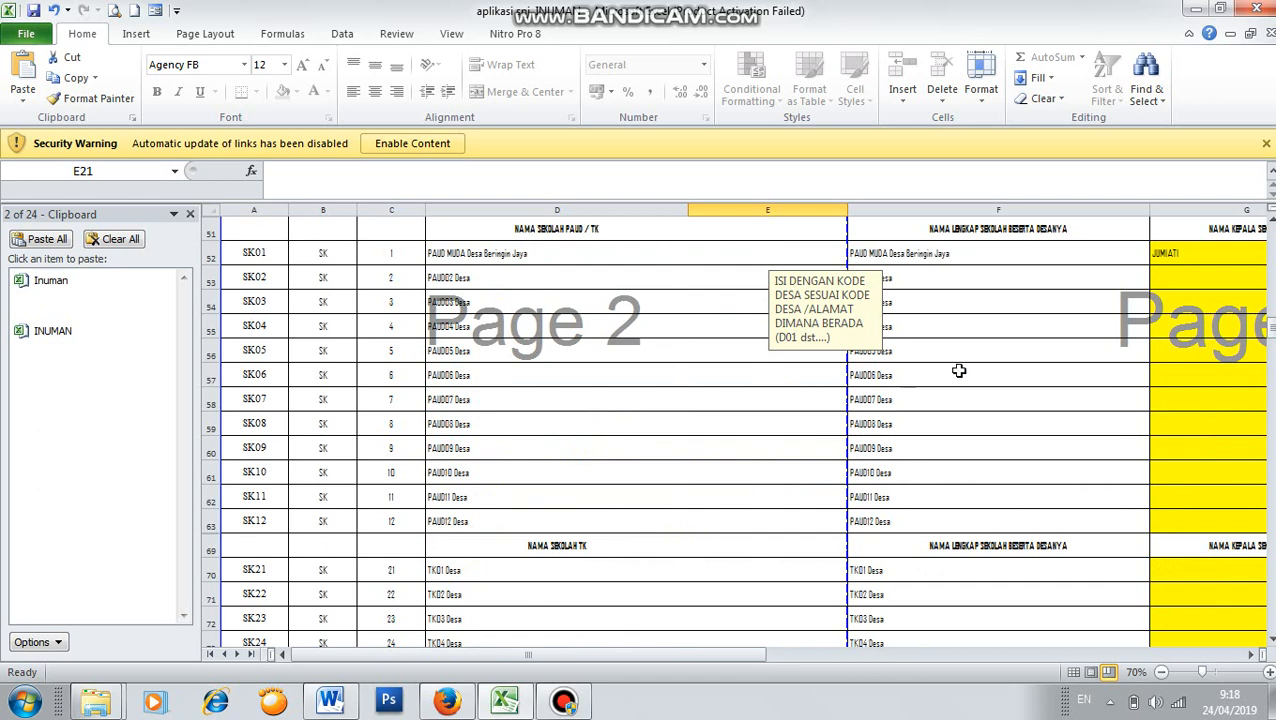
pyautogui.click(1253, 655)
pyautogui.click(1253, 655)
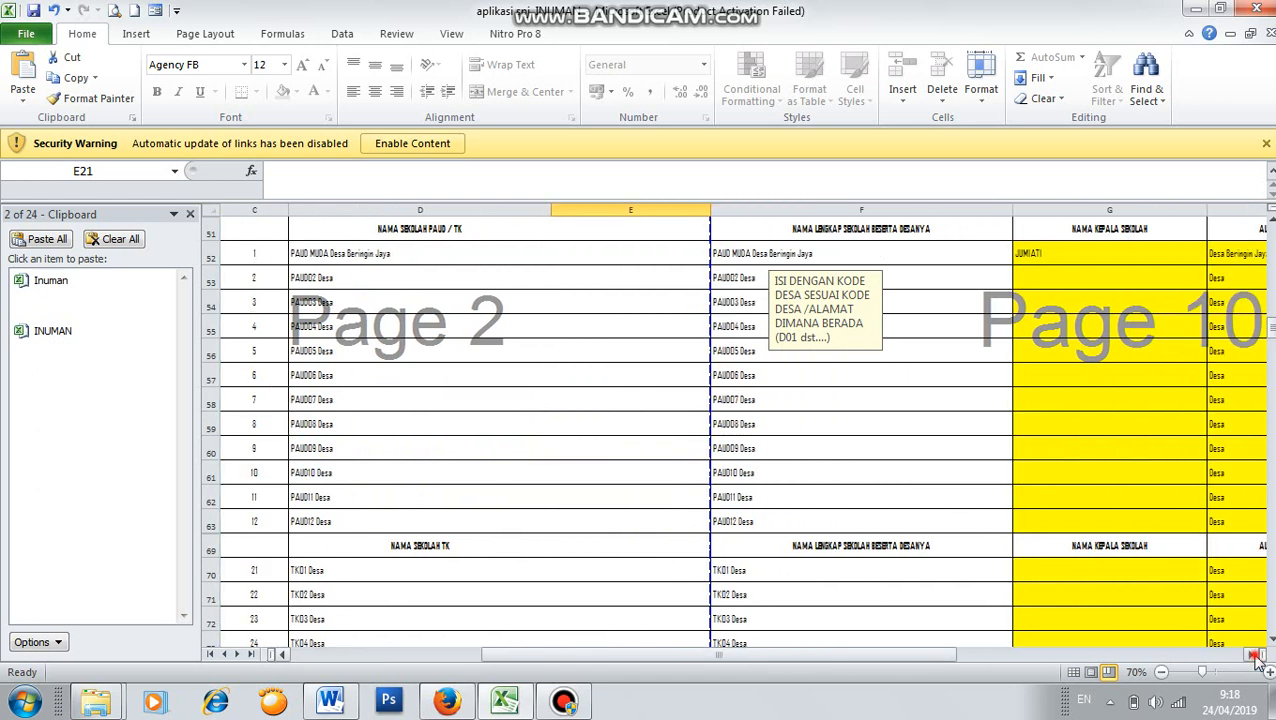
pyautogui.click(1253, 655)
pyautogui.click(940, 279)
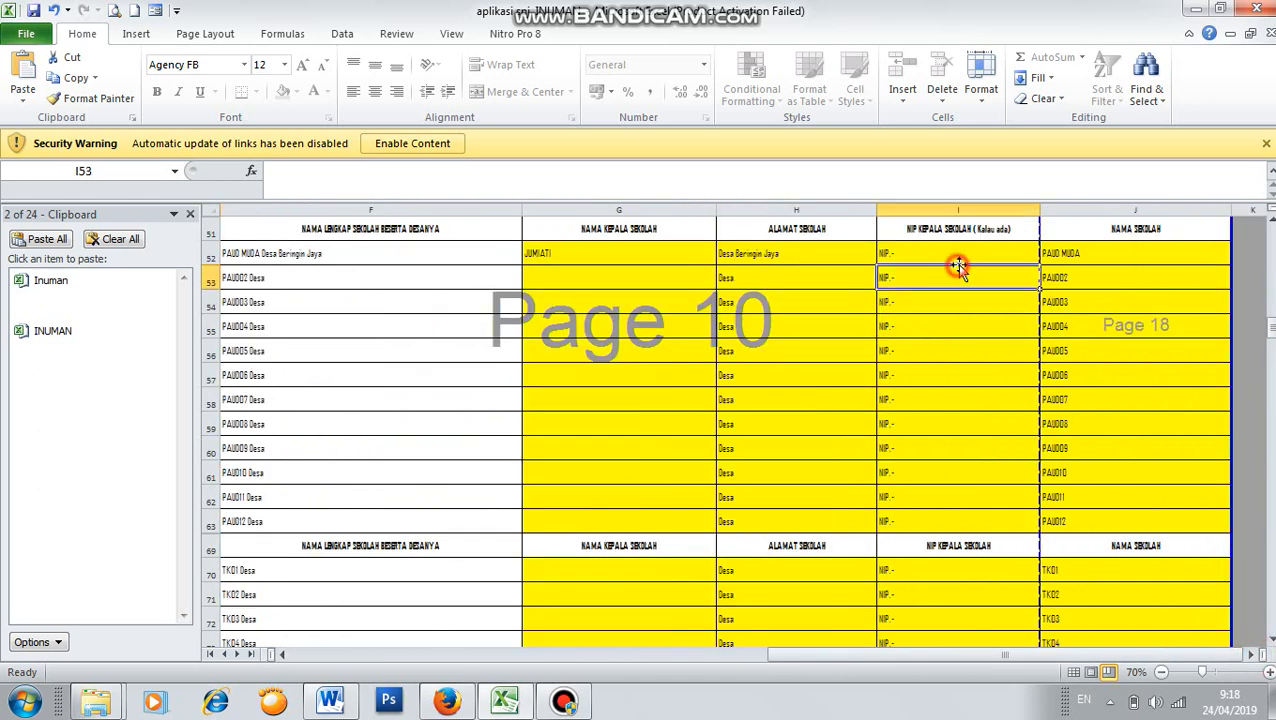
pyautogui.click(1110, 257)
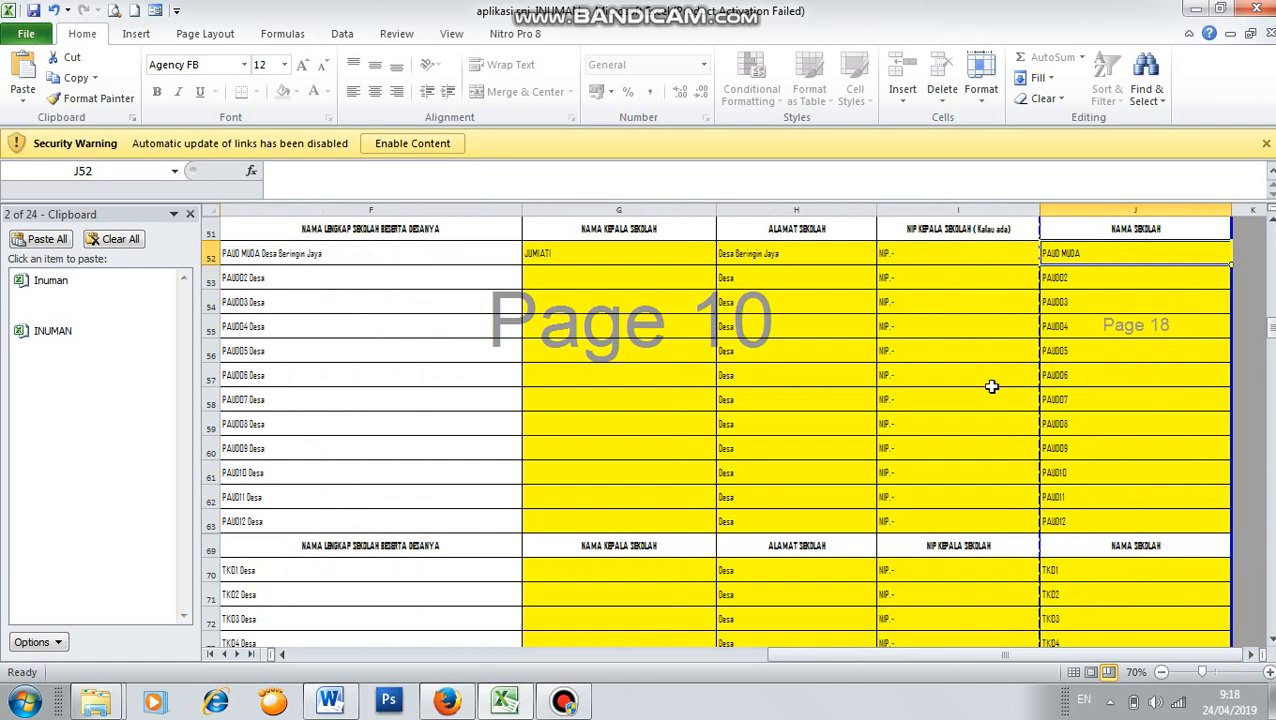
pyautogui.click(942, 268)
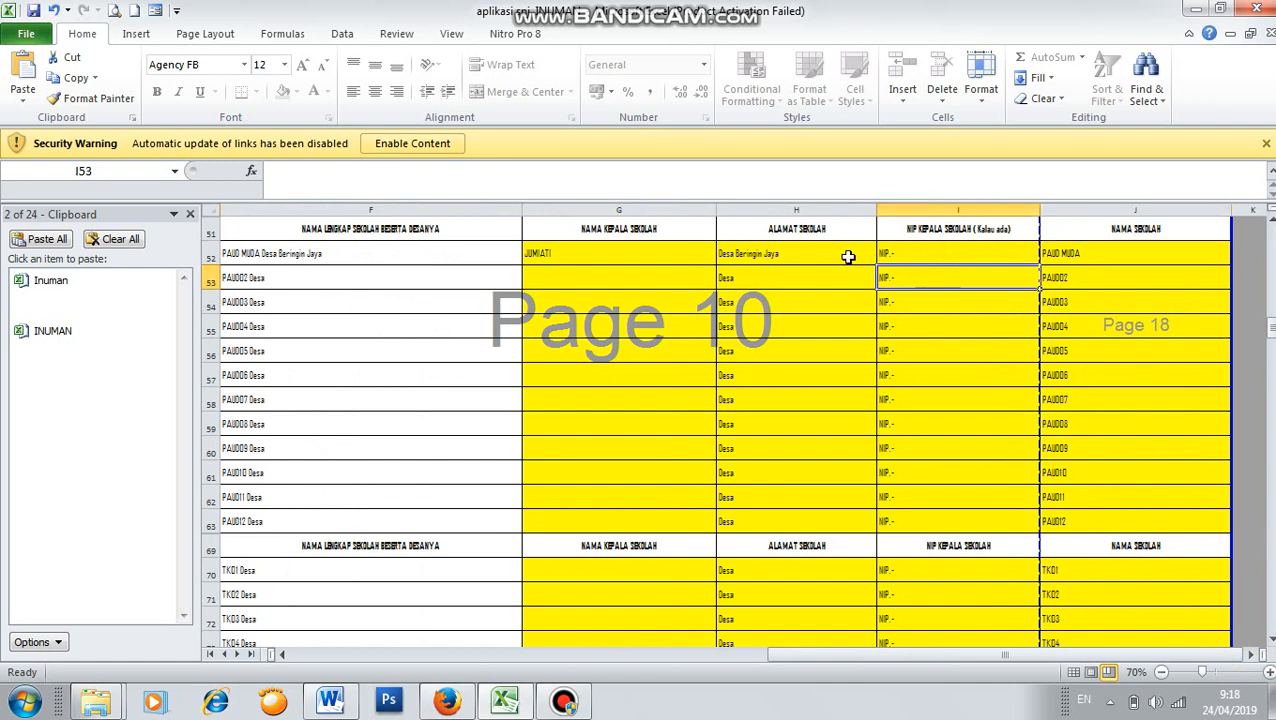
pyautogui.click(879, 259)
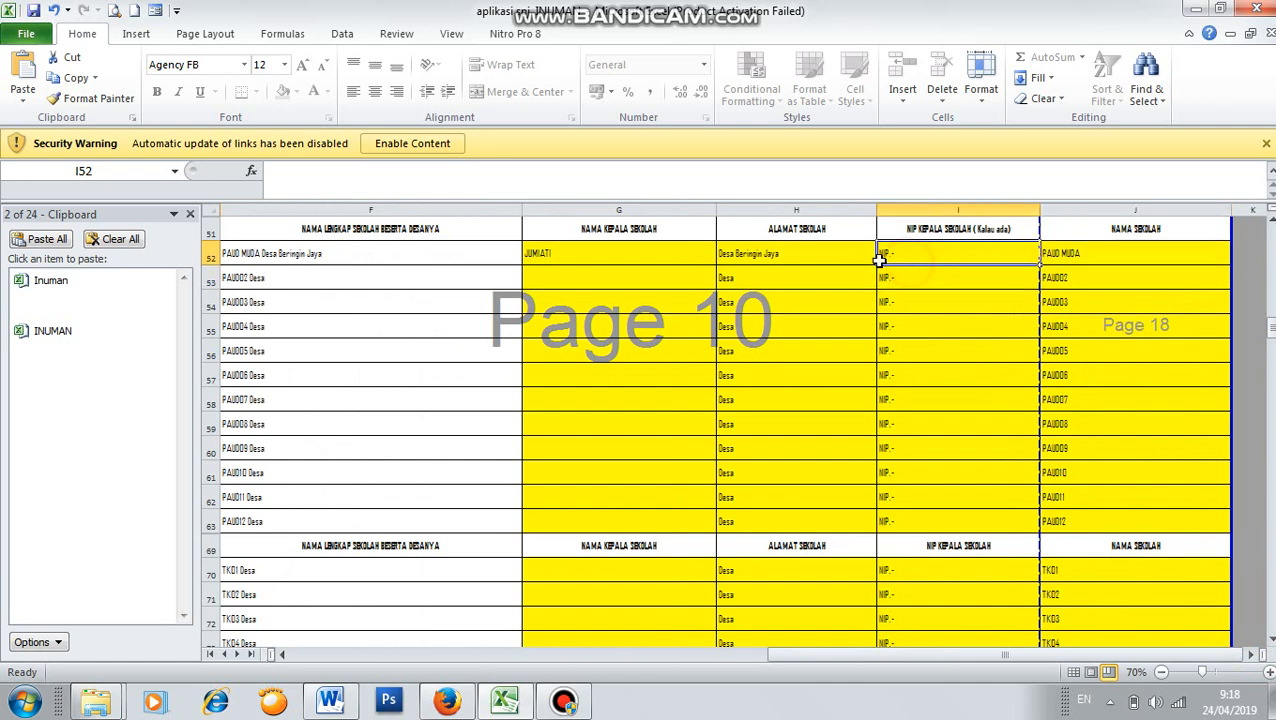
pyautogui.click(787, 261)
pyautogui.click(651, 261)
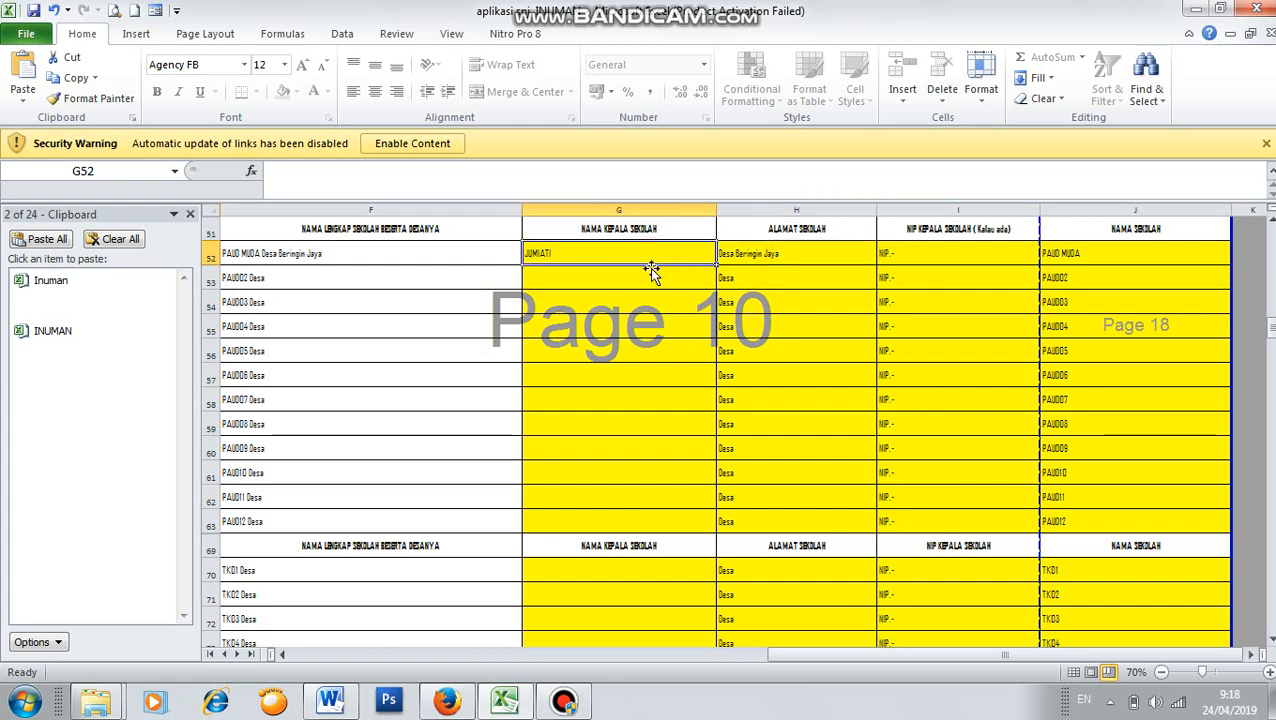
# - Look through the TK, SD, SMP and SMA school rows down to the TTU/TPM/RUMAH MAKAN section
pyautogui.scroll(-3, 666, 330)
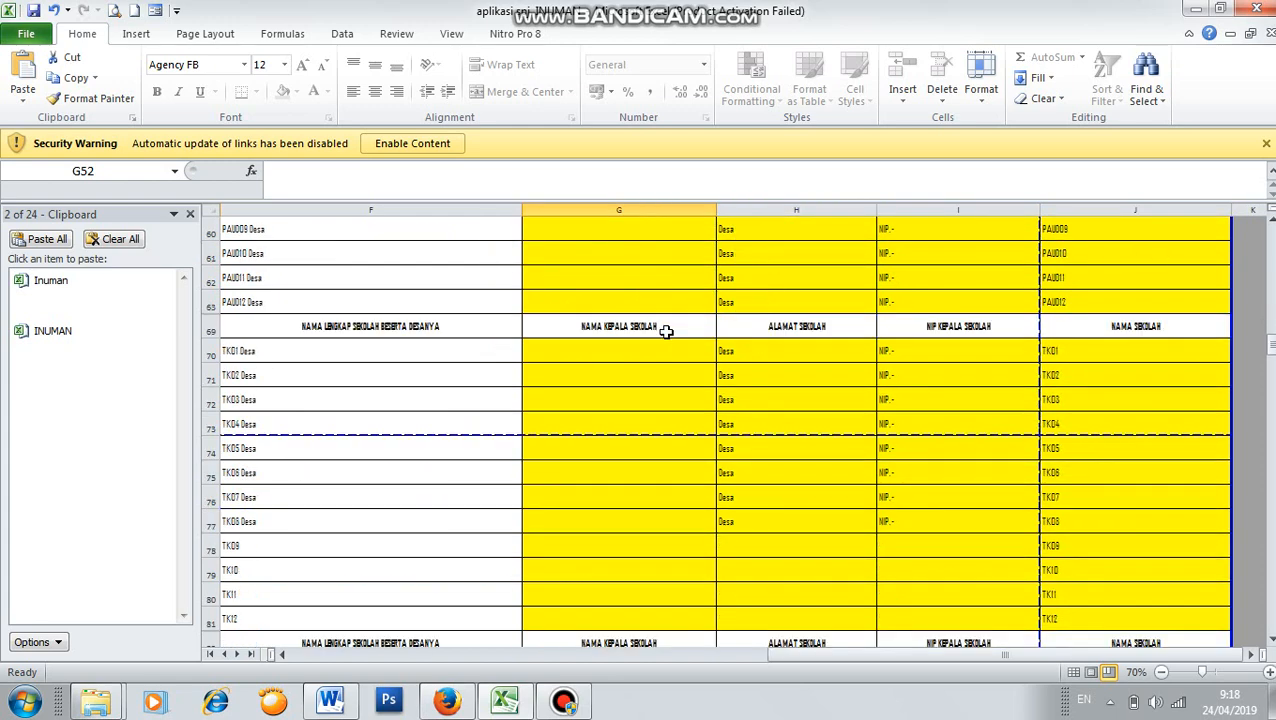
pyautogui.scroll(-6, 1150, 340)
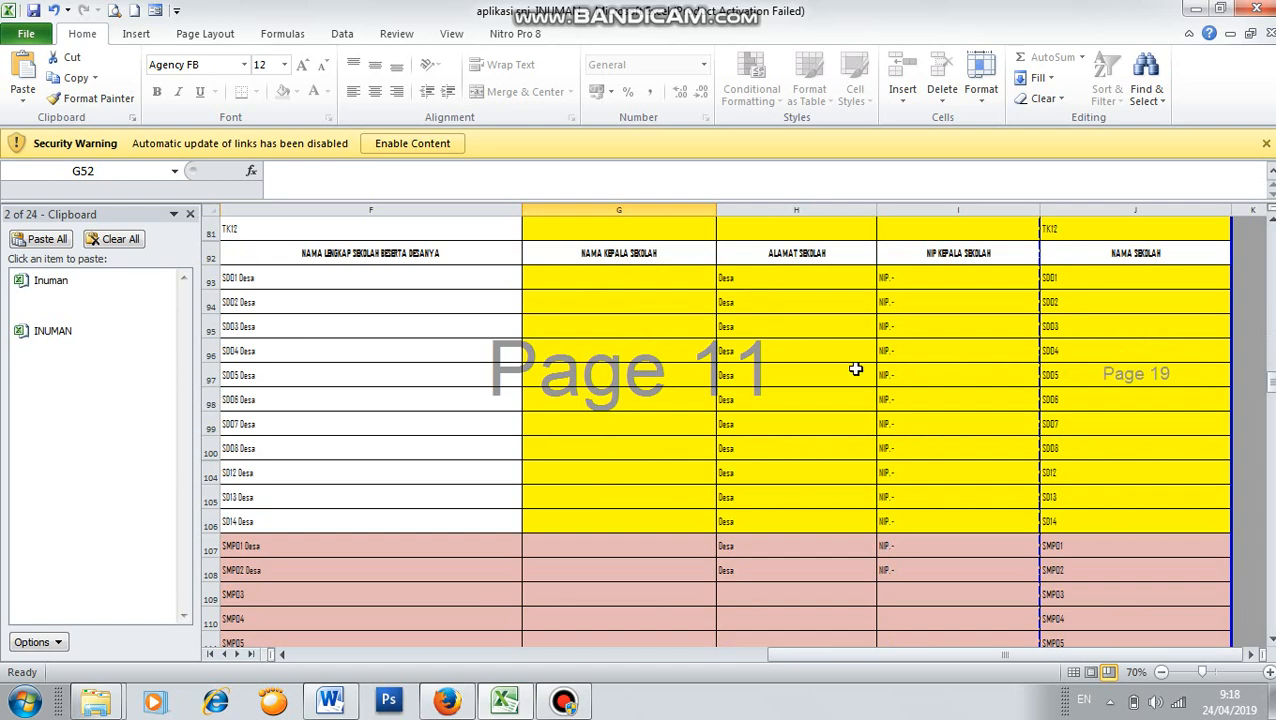
pyautogui.scroll(-2, 865, 430)
pyautogui.scroll(-5, 989, 483)
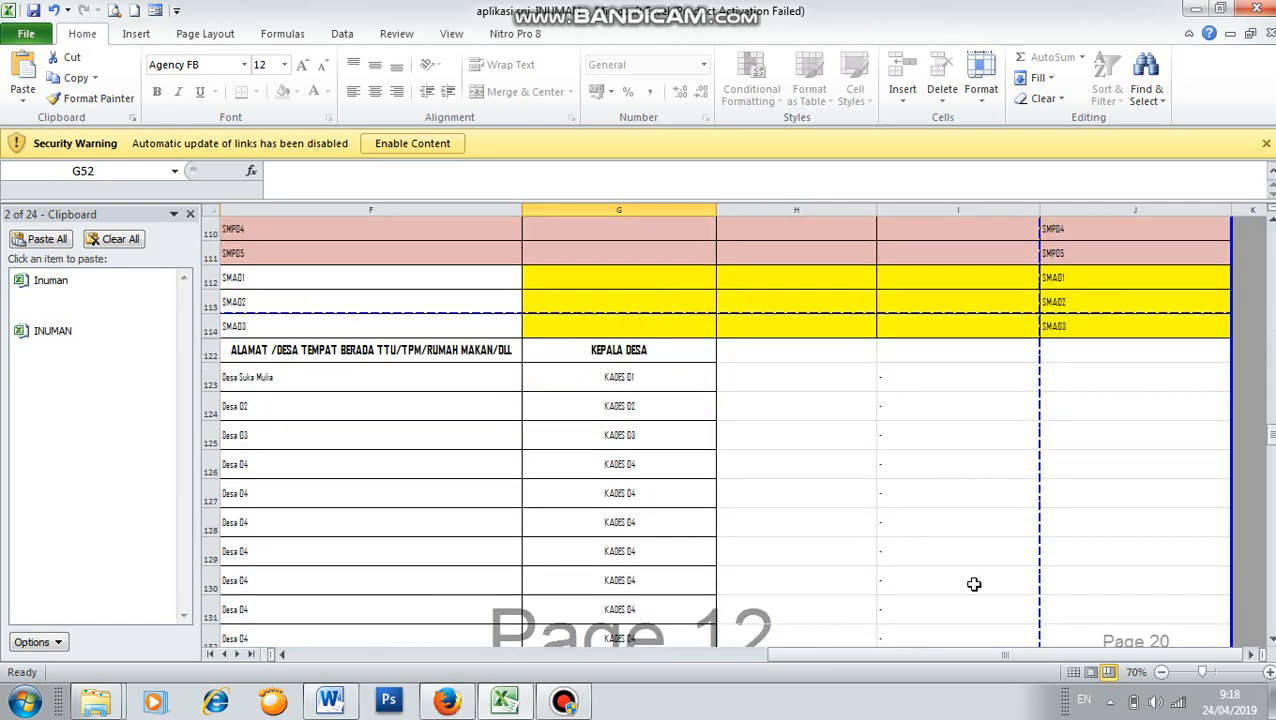
# - Examine the names and village codes in the TPM/DEPOT/RUMAH MAKAN table starting at row 123
pyautogui.moveTo(1048, 657); pyautogui.dragTo(675, 652)
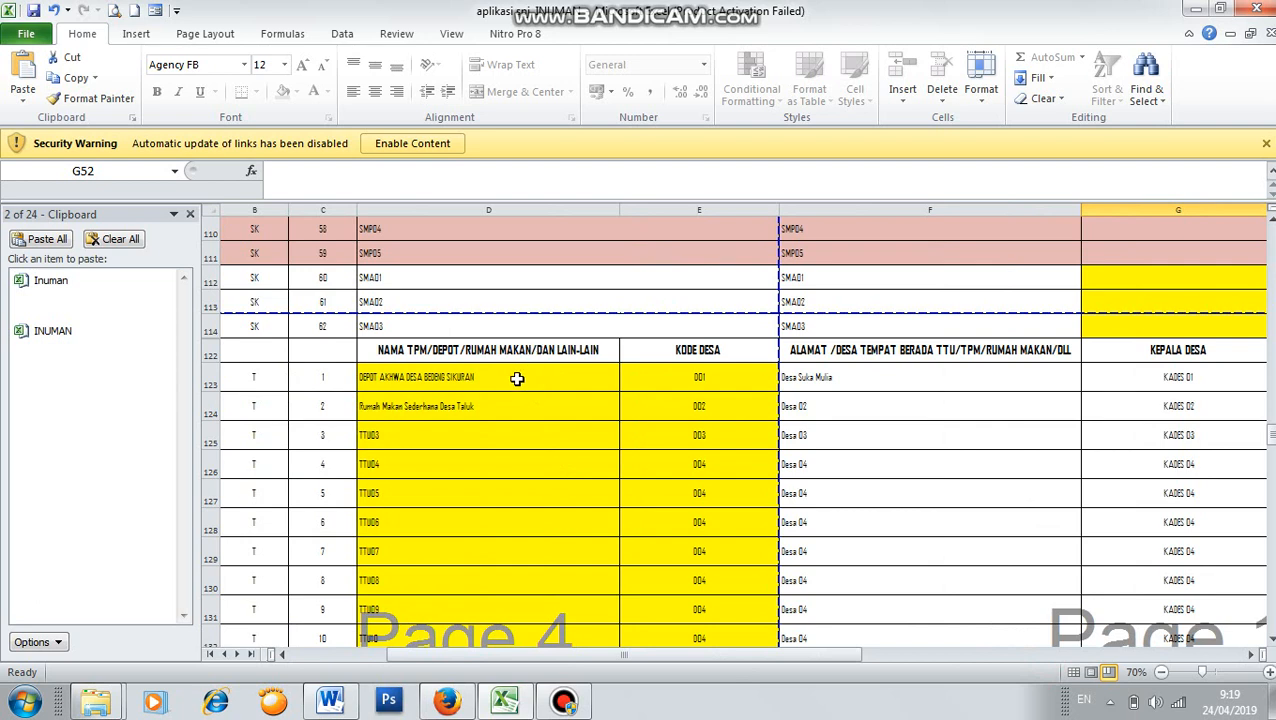
pyautogui.click(456, 382)
pyautogui.click(455, 410)
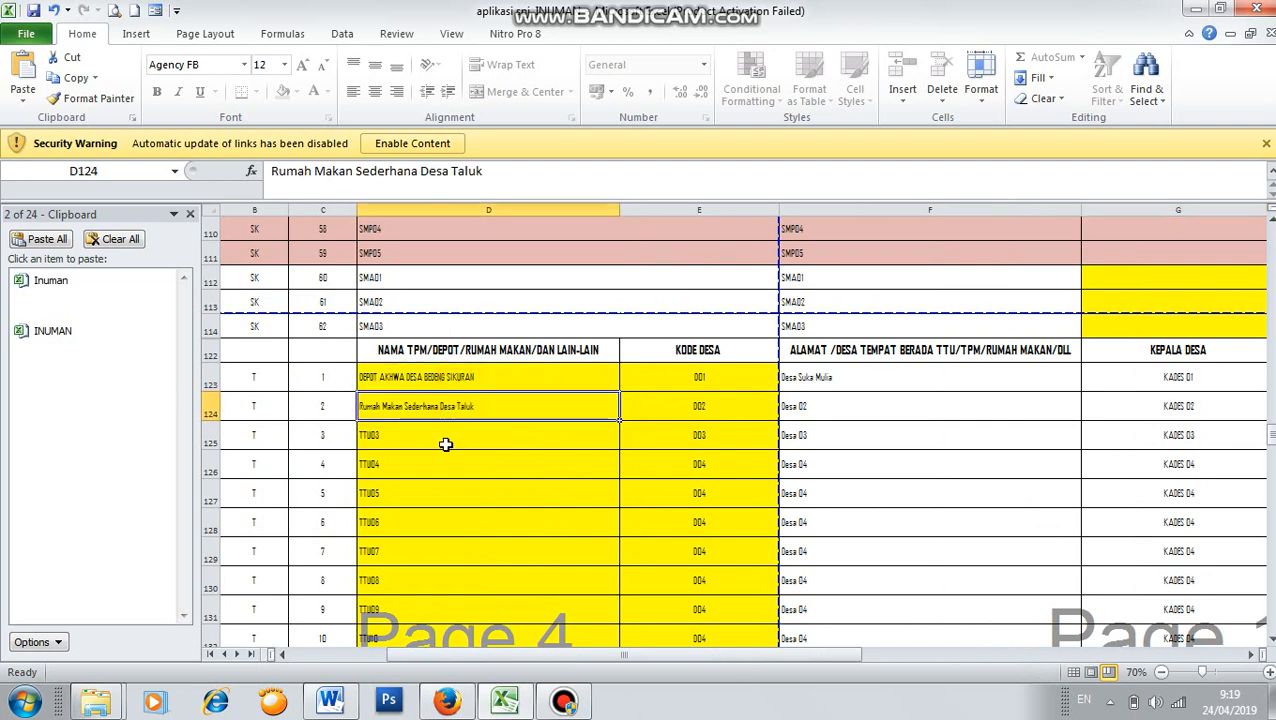
pyautogui.scroll(-1, 455, 442)
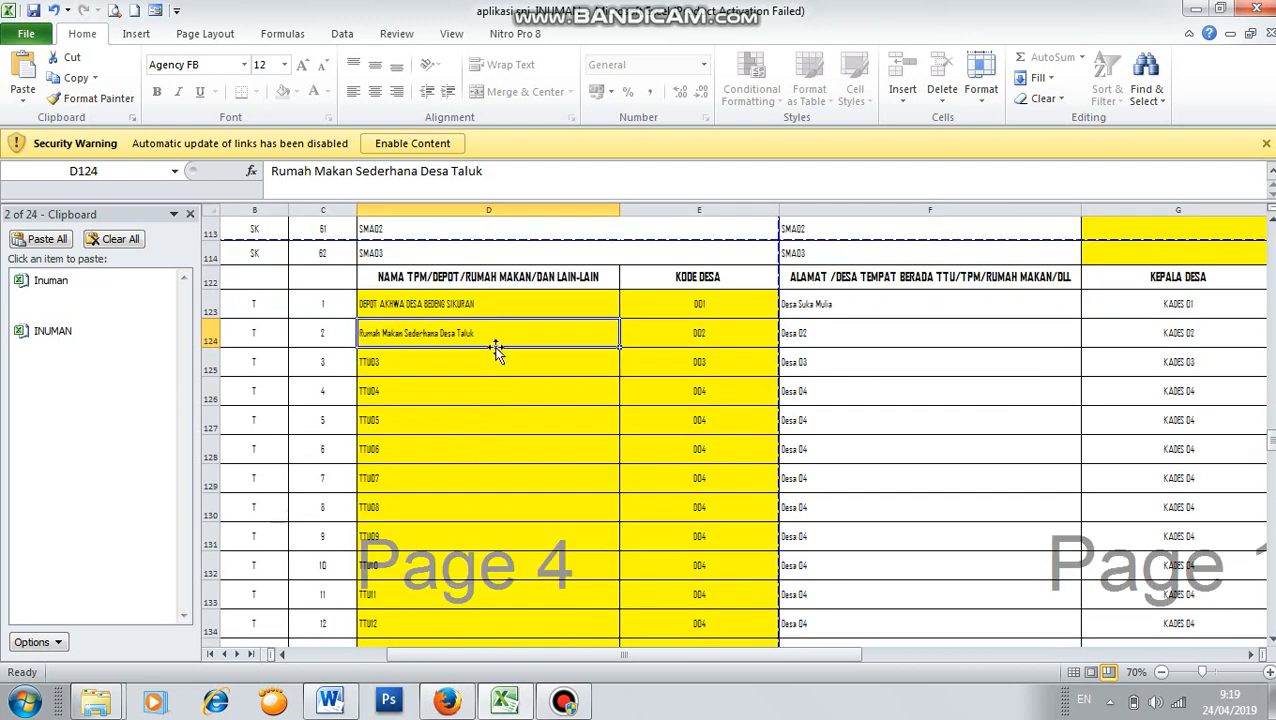
pyautogui.click(530, 305)
pyautogui.click(730, 304)
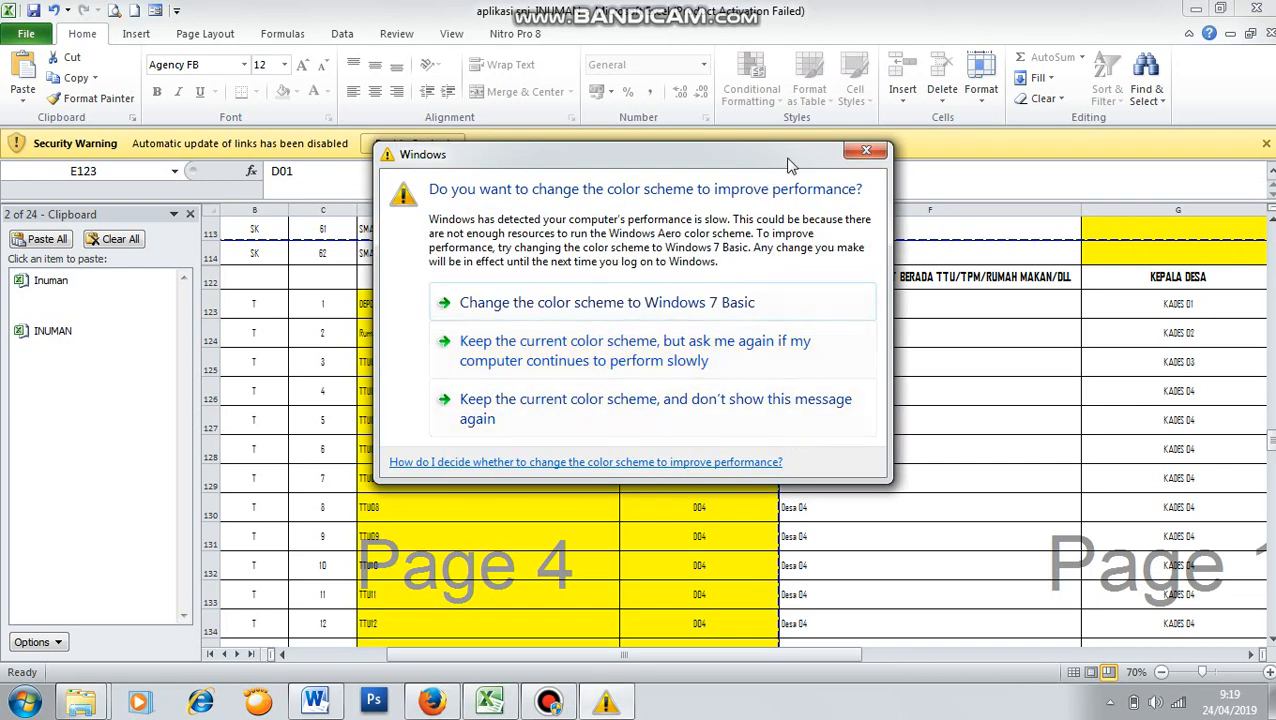
# - Dismiss the Windows color scheme prompt and briefly check the Bandicam recorder window
pyautogui.click(864, 153)
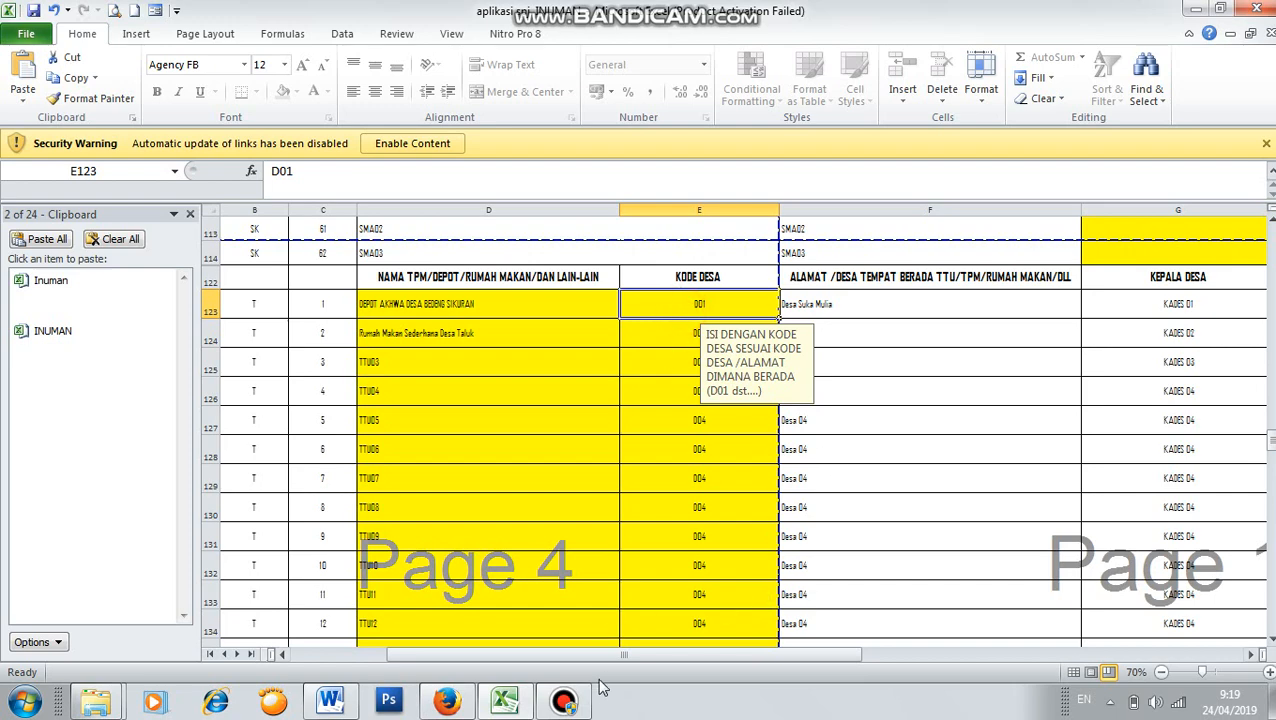
pyautogui.click(566, 700)
pyautogui.click(572, 703)
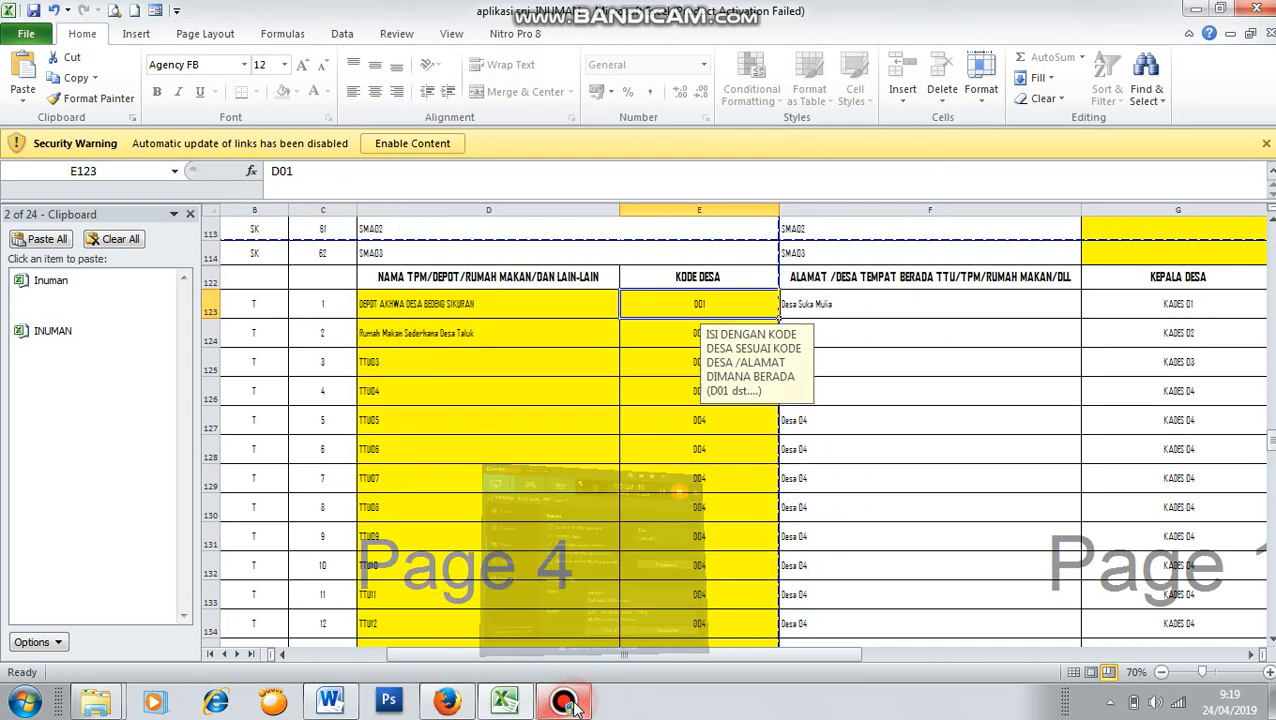
# - Examine the NAMA DINAS YANG DIKUNJUNGI table's visited offices and SPPD-signing positions in rows 209 to 213
pyautogui.scroll(-10, 700, 400)
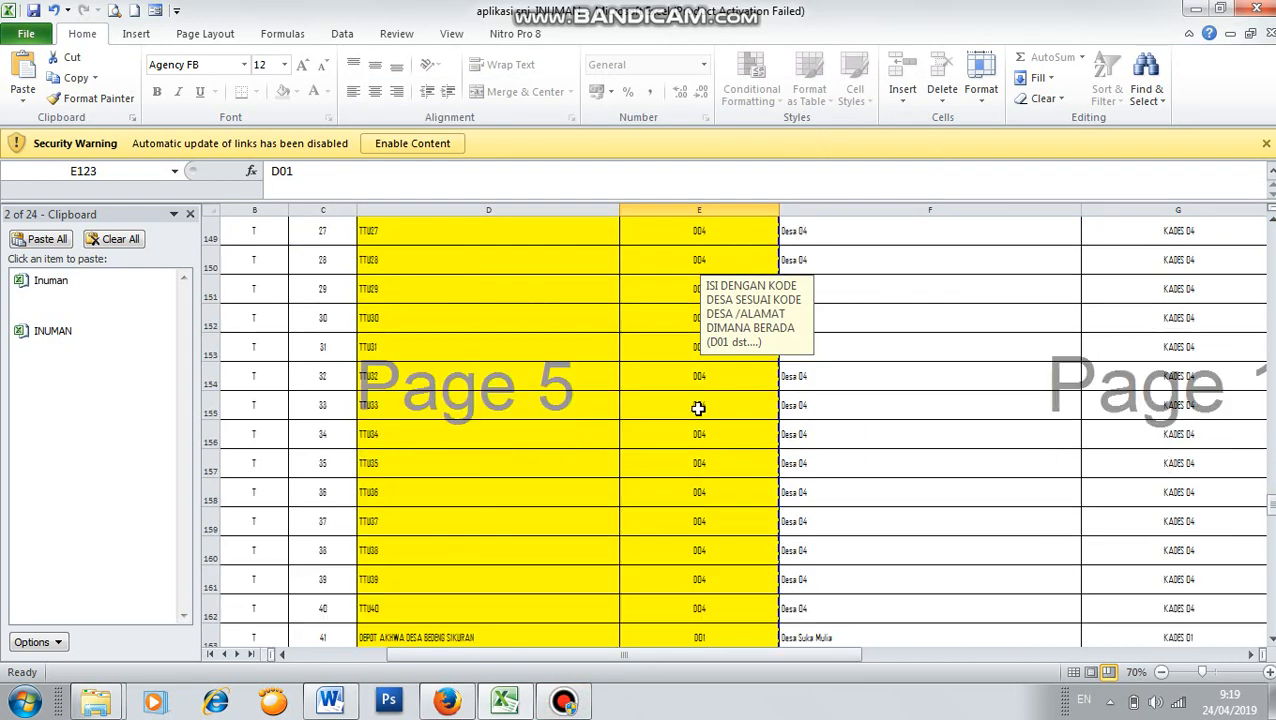
pyautogui.scroll(-20, 698, 408)
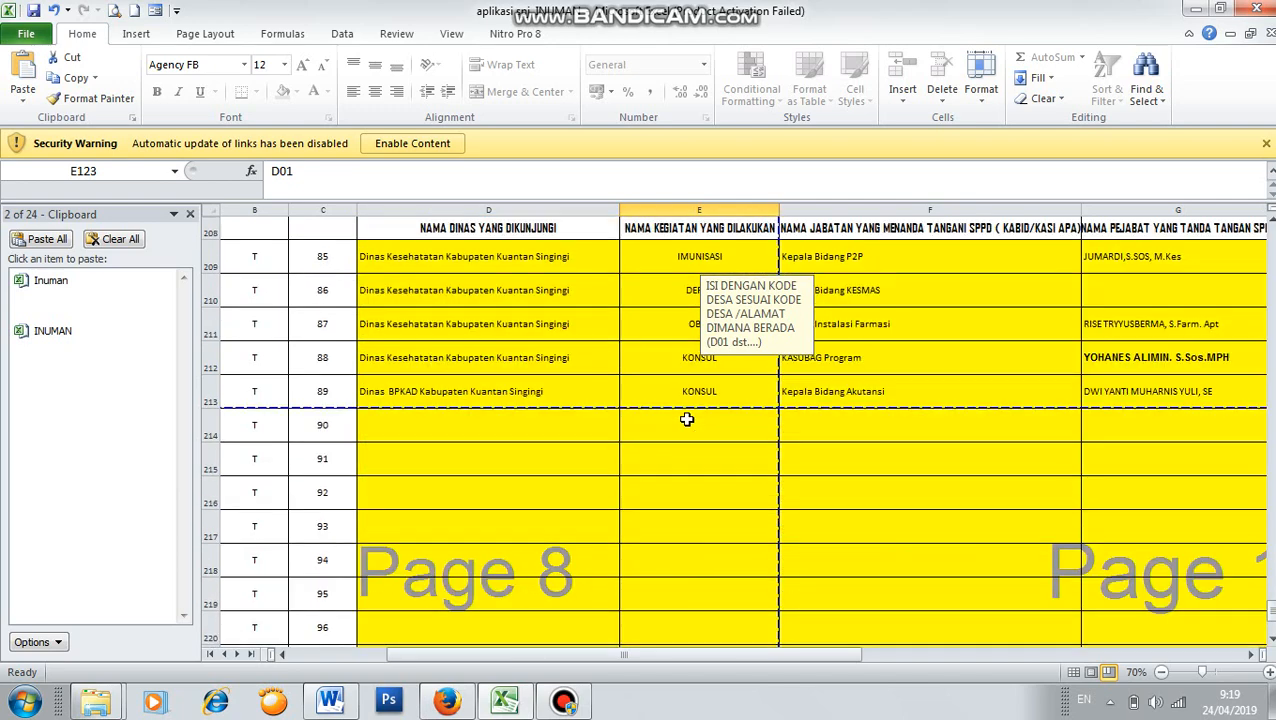
pyautogui.scroll(1, 687, 420)
pyautogui.scroll(1, 490, 330)
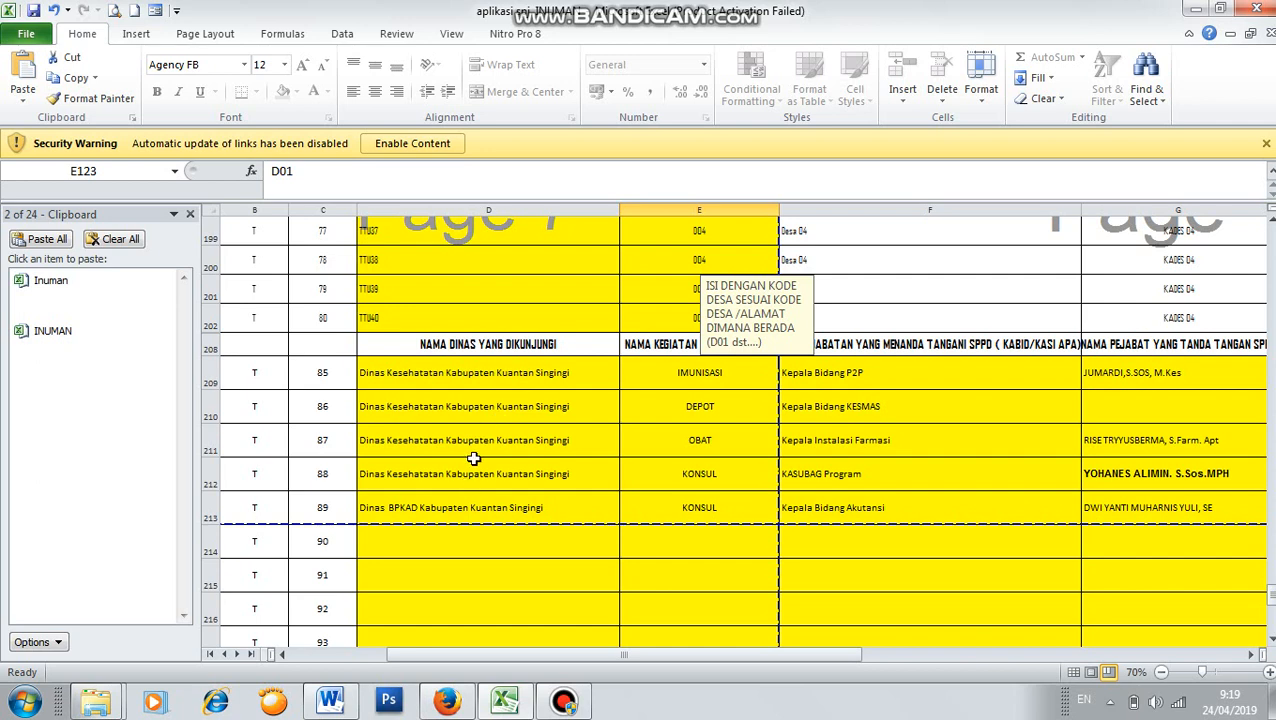
pyautogui.click(452, 510)
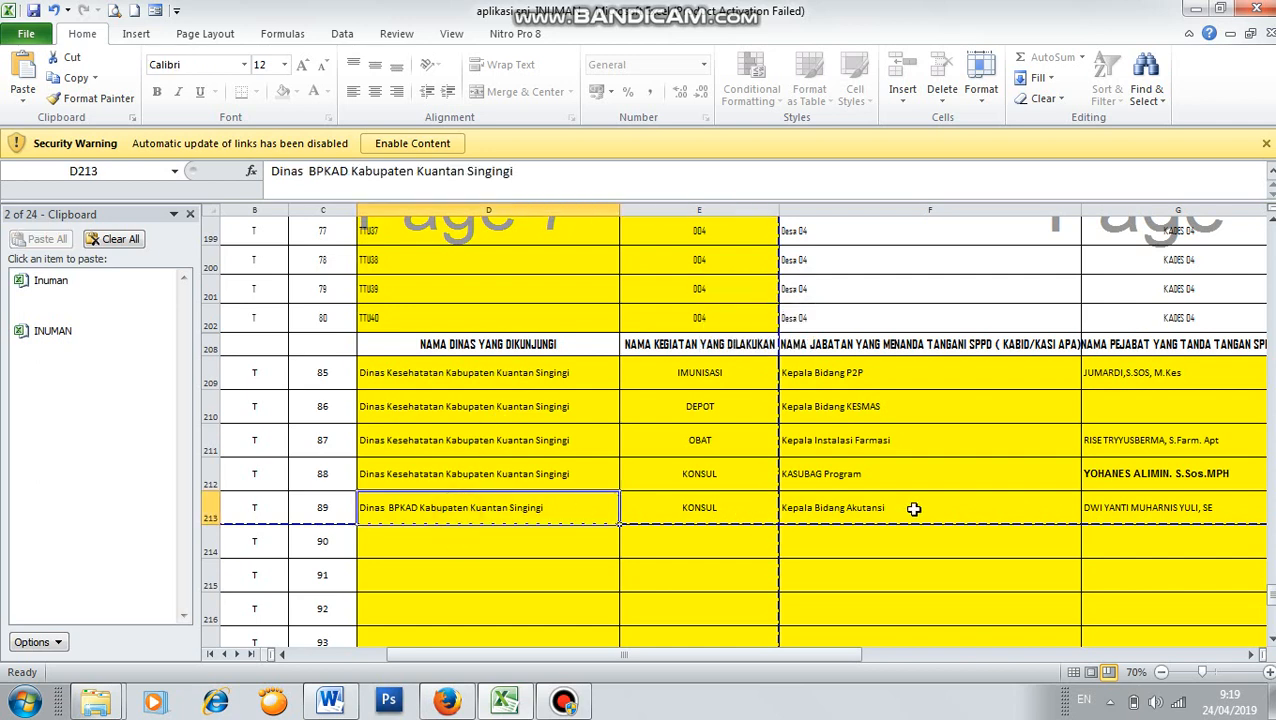
pyautogui.click(1005, 377)
pyautogui.click(457, 378)
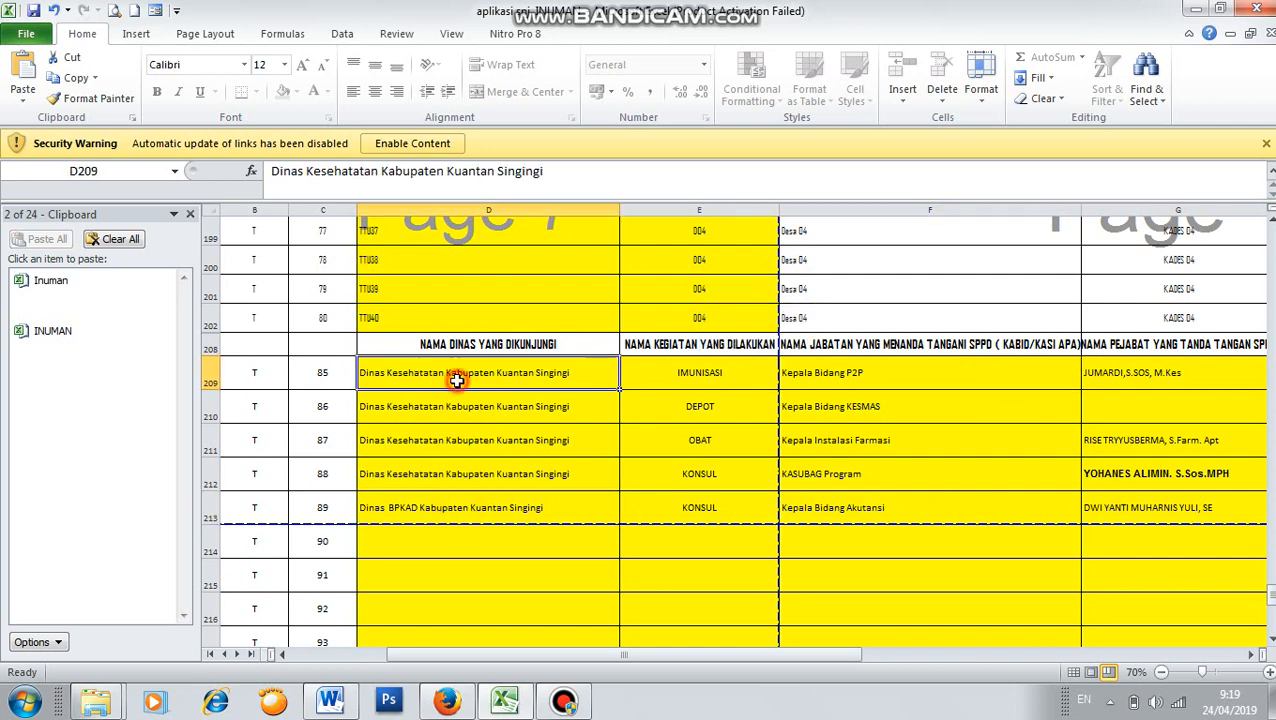
# - Examine the SPPD-signing position, official's name and NIP fields for the IMUNISASI visit in row 209
pyautogui.moveTo(815, 660); pyautogui.dragTo(877, 662)
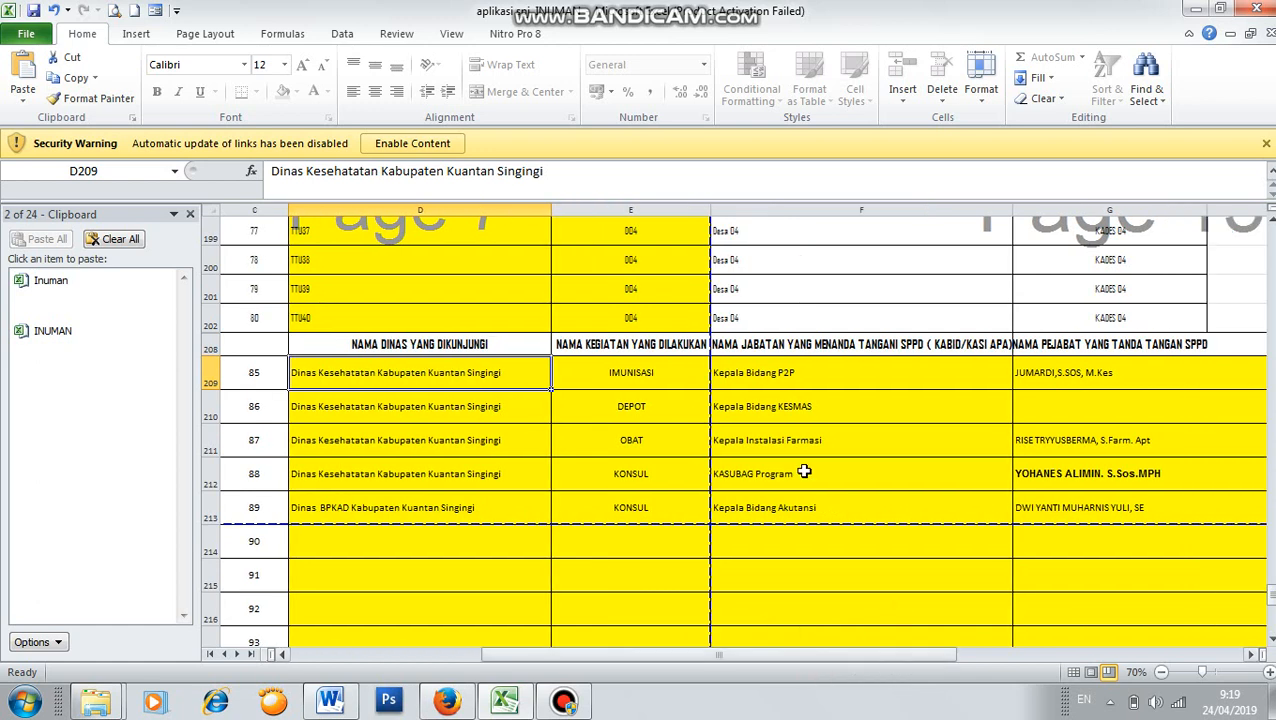
pyautogui.click(803, 372)
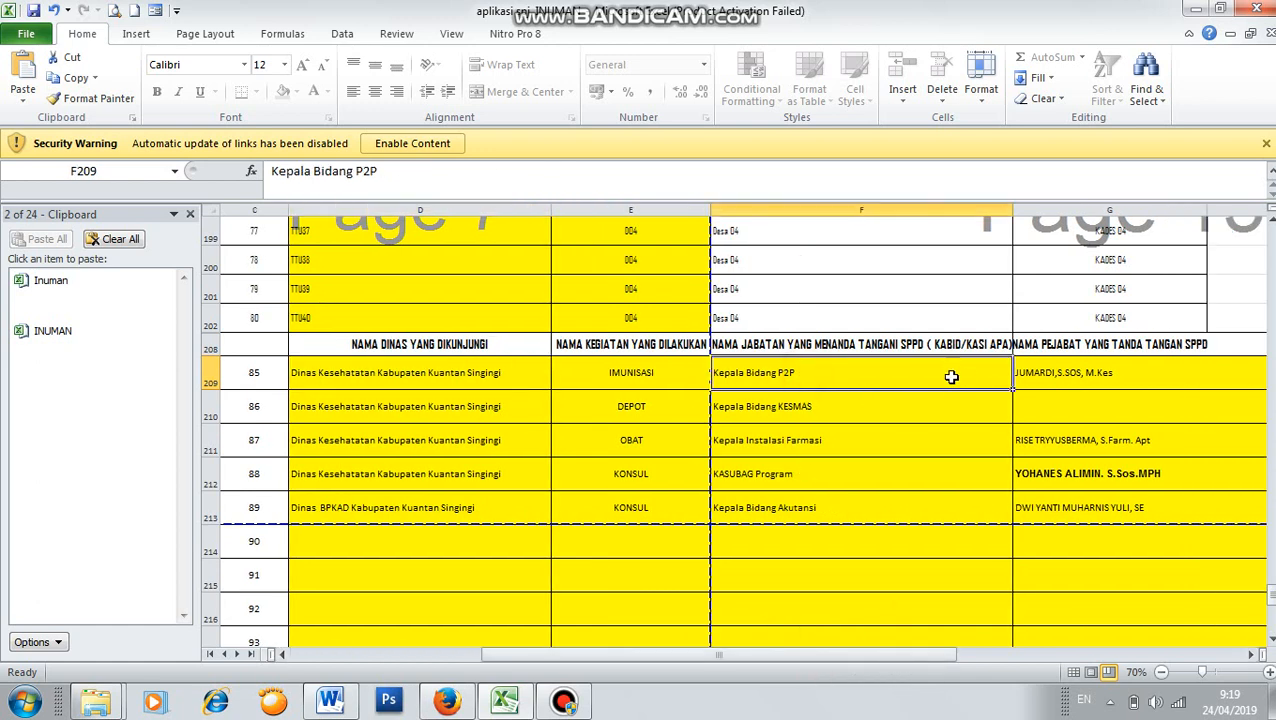
pyautogui.click(1113, 375)
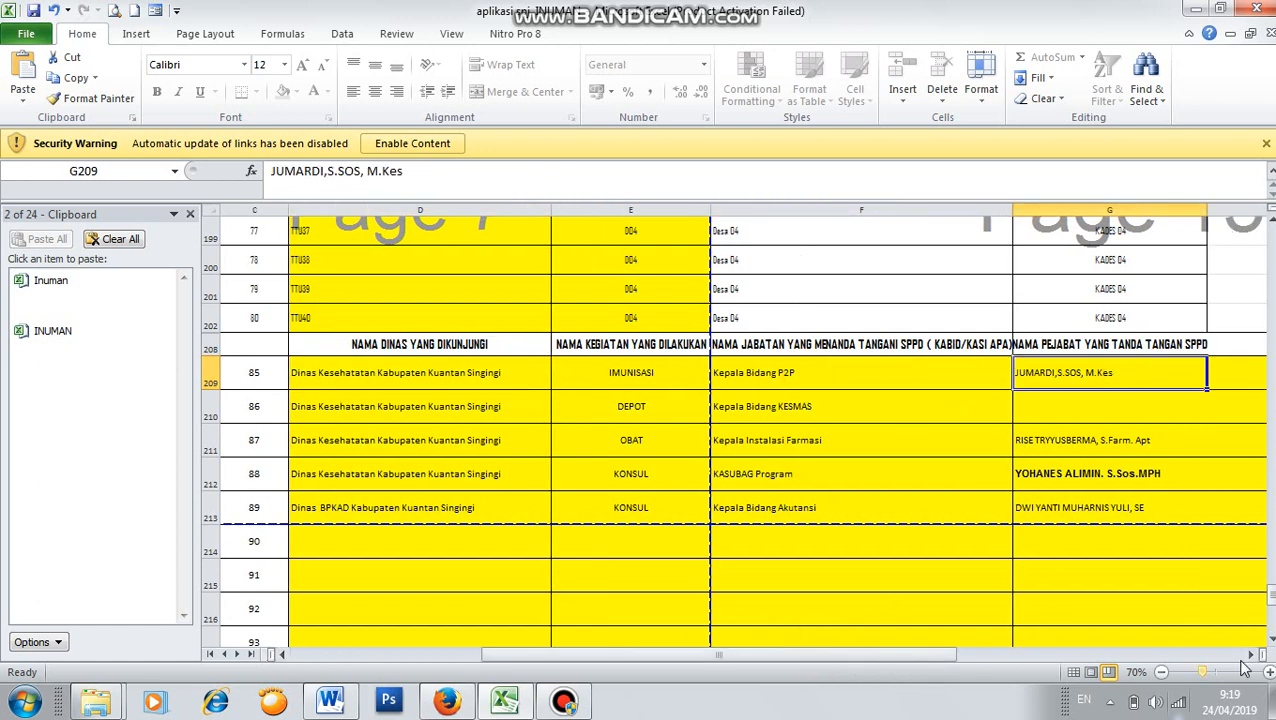
pyautogui.moveTo(1250, 655); pyautogui.dragTo(1250, 658)
pyautogui.click(641, 372)
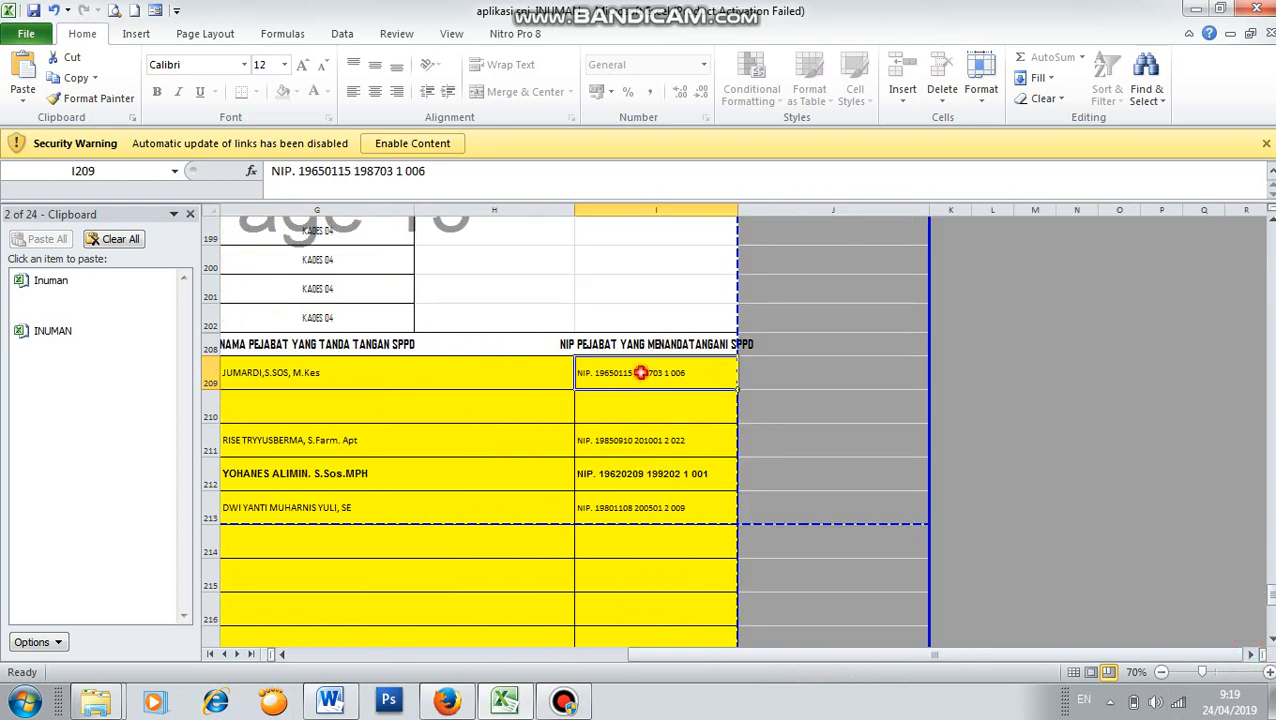
pyautogui.moveTo(721, 655)
pyautogui.mouseDown()
pyautogui.moveTo(686, 665)
pyautogui.moveTo(700, 664)
pyautogui.mouseUp()
# - Look over the spare office rows below row 213 and return from DATA TEMPAT to the main menu
pyautogui.scroll(-4, 388, 446)
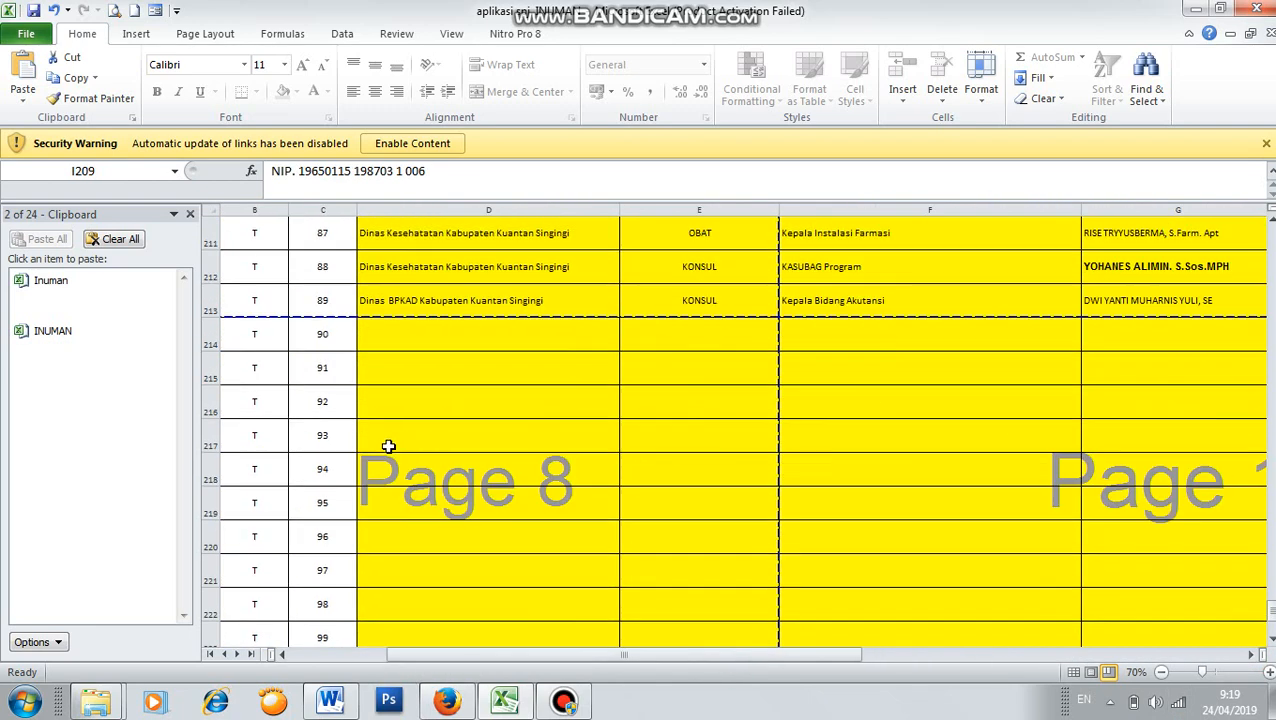
pyautogui.scroll(20, 391, 445)
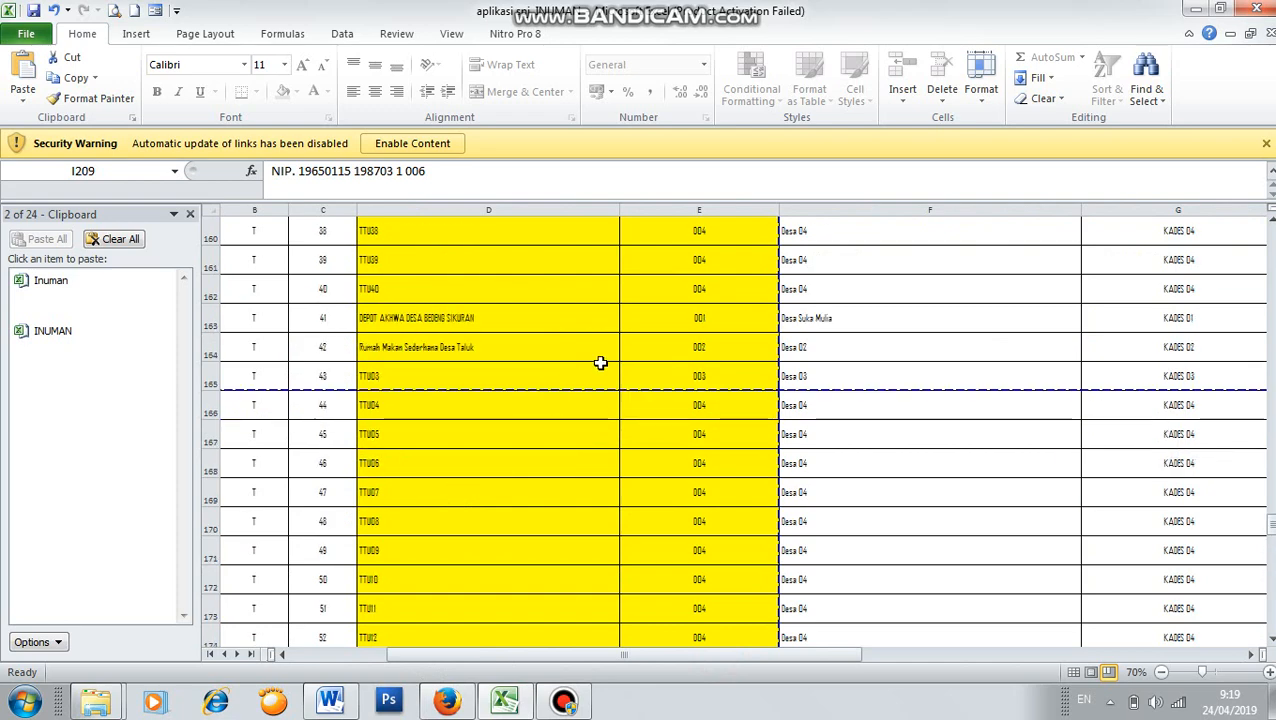
pyautogui.scroll(20, 584, 368)
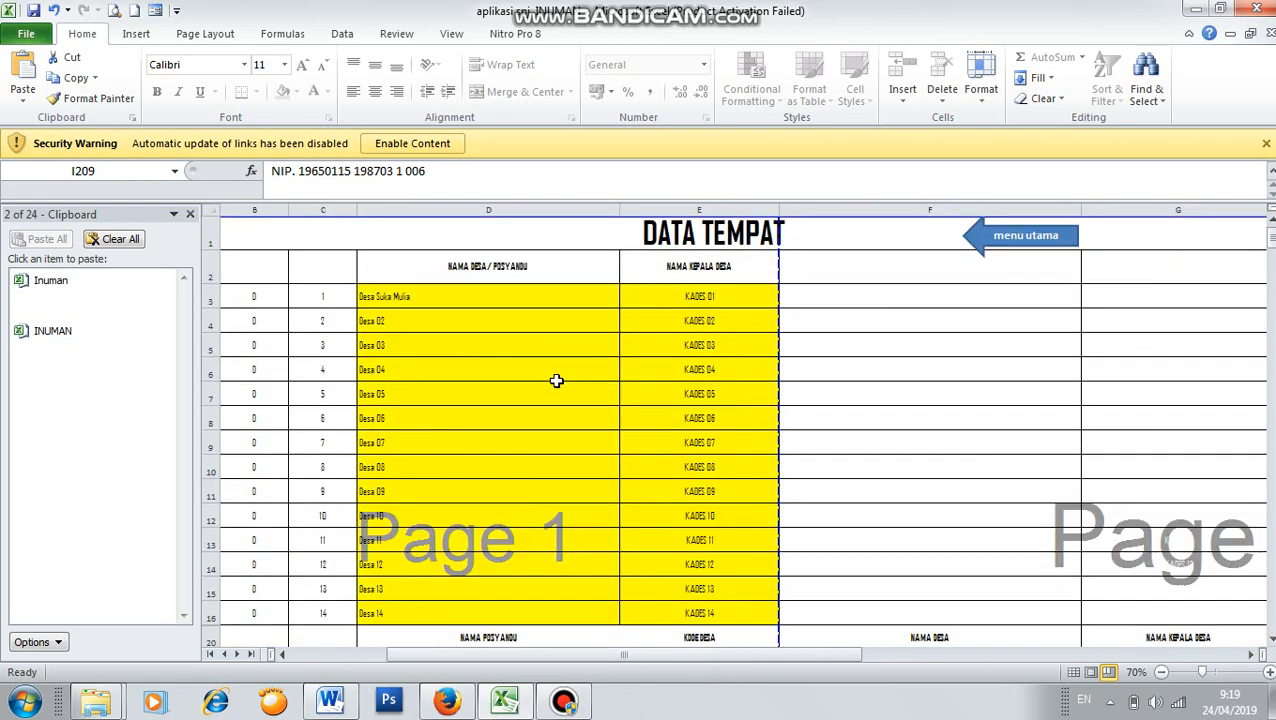
pyautogui.click(1035, 246)
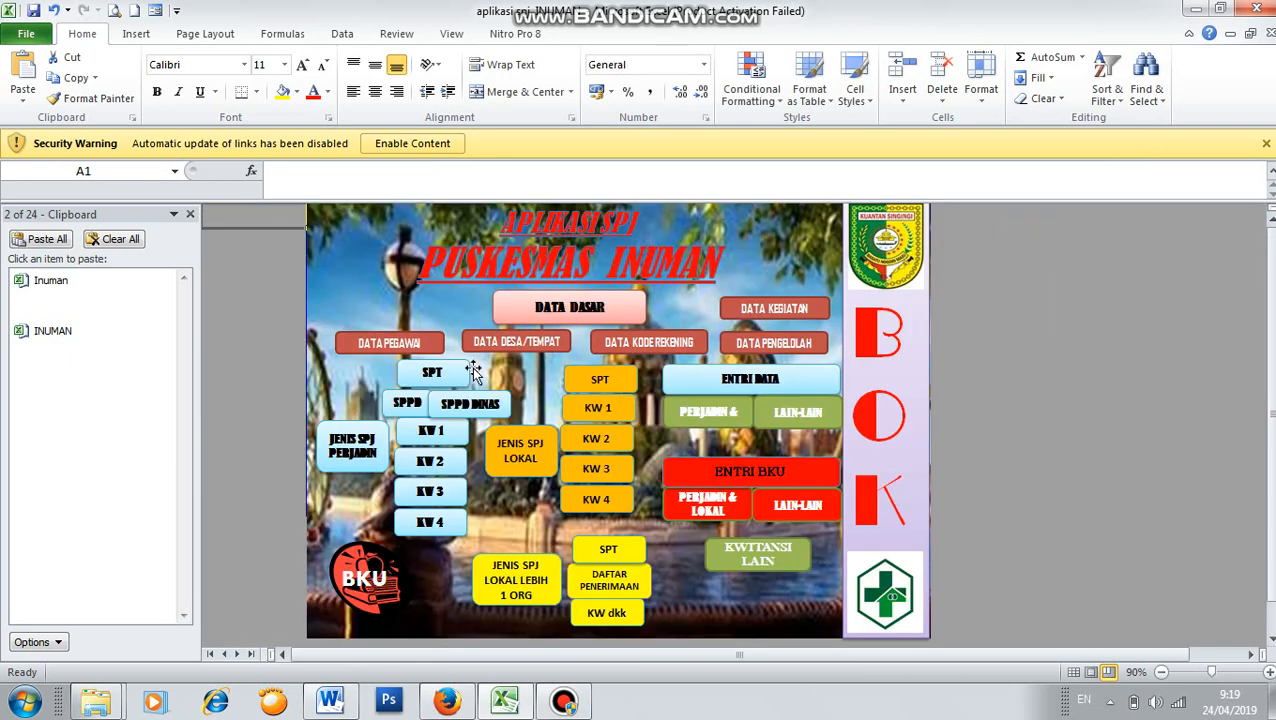
# - Open the DATA KODE REKENING sheet and examine the DPA activity names and account codes in its first rows
pyautogui.click(657, 357)
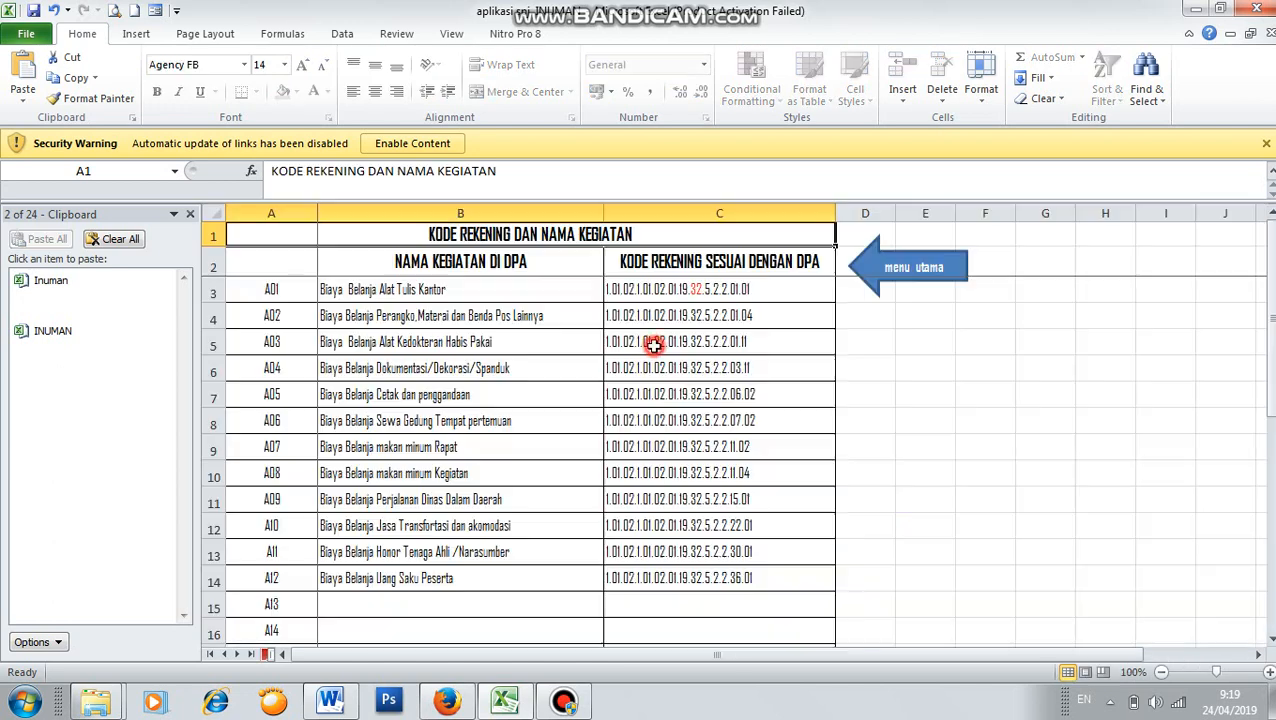
pyautogui.click(499, 293)
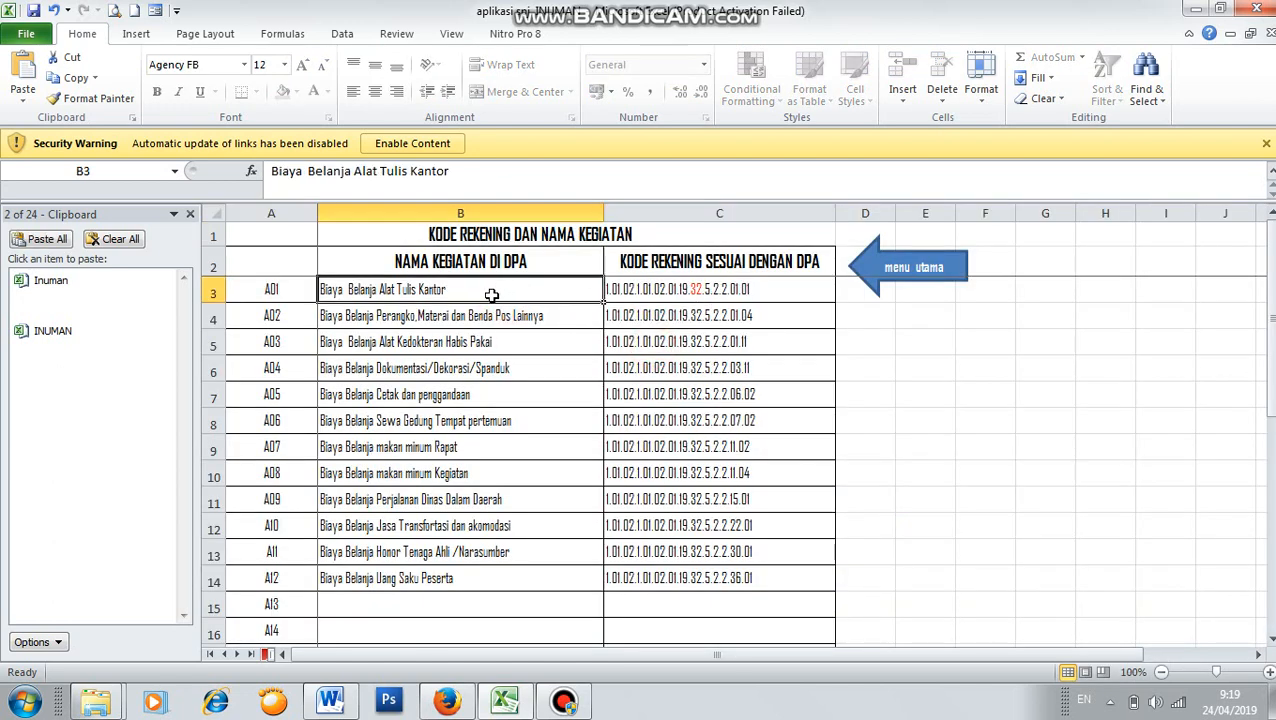
pyautogui.click(697, 297)
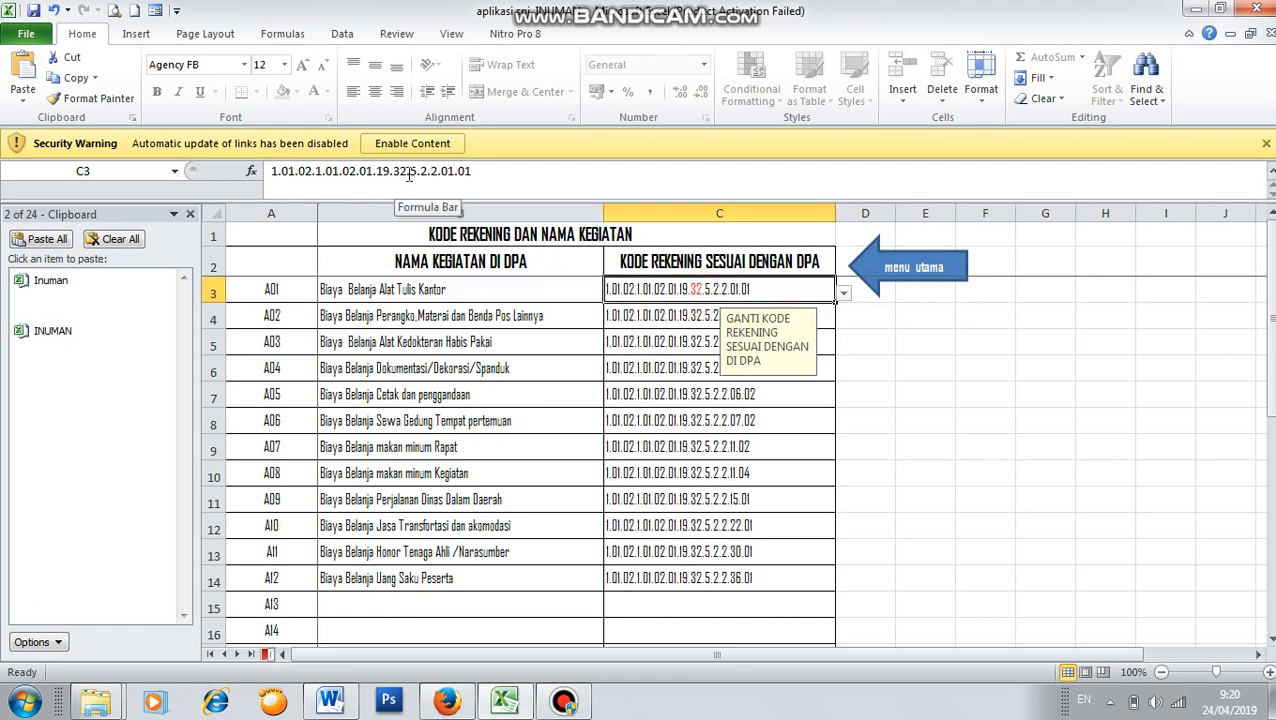
pyautogui.doubleClick(663, 291)
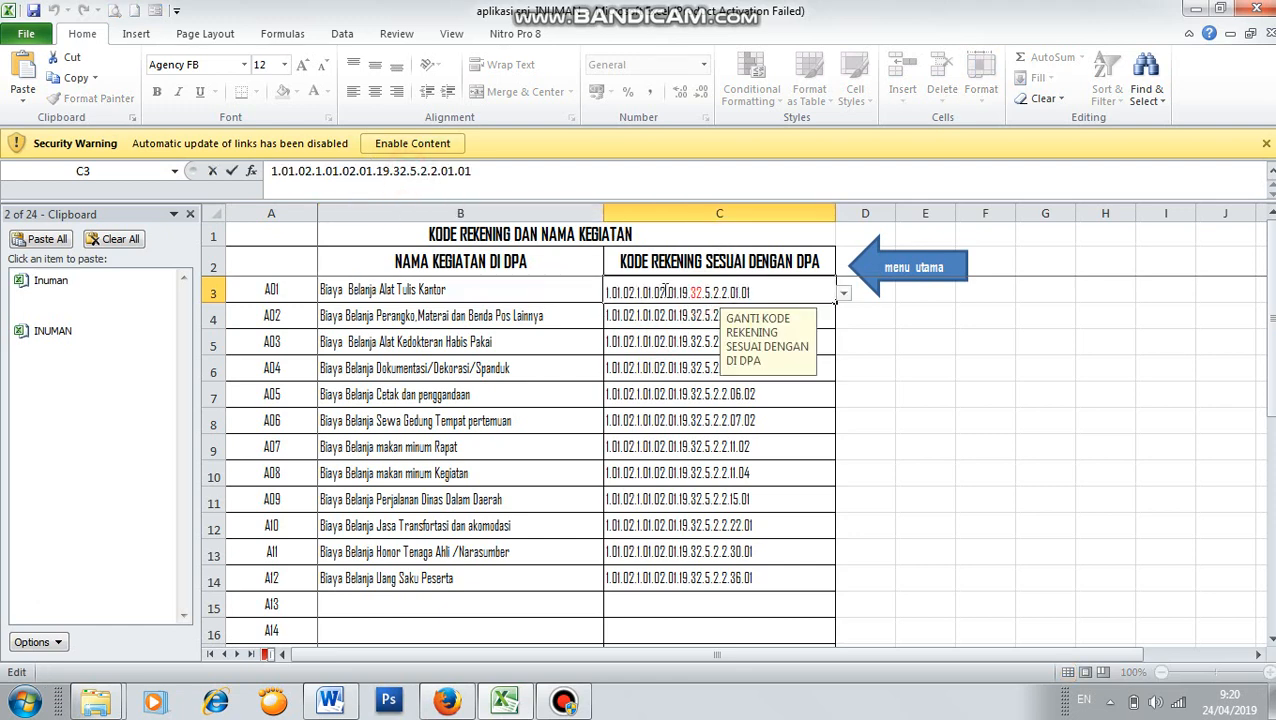
pyautogui.click(459, 295)
pyautogui.click(470, 340)
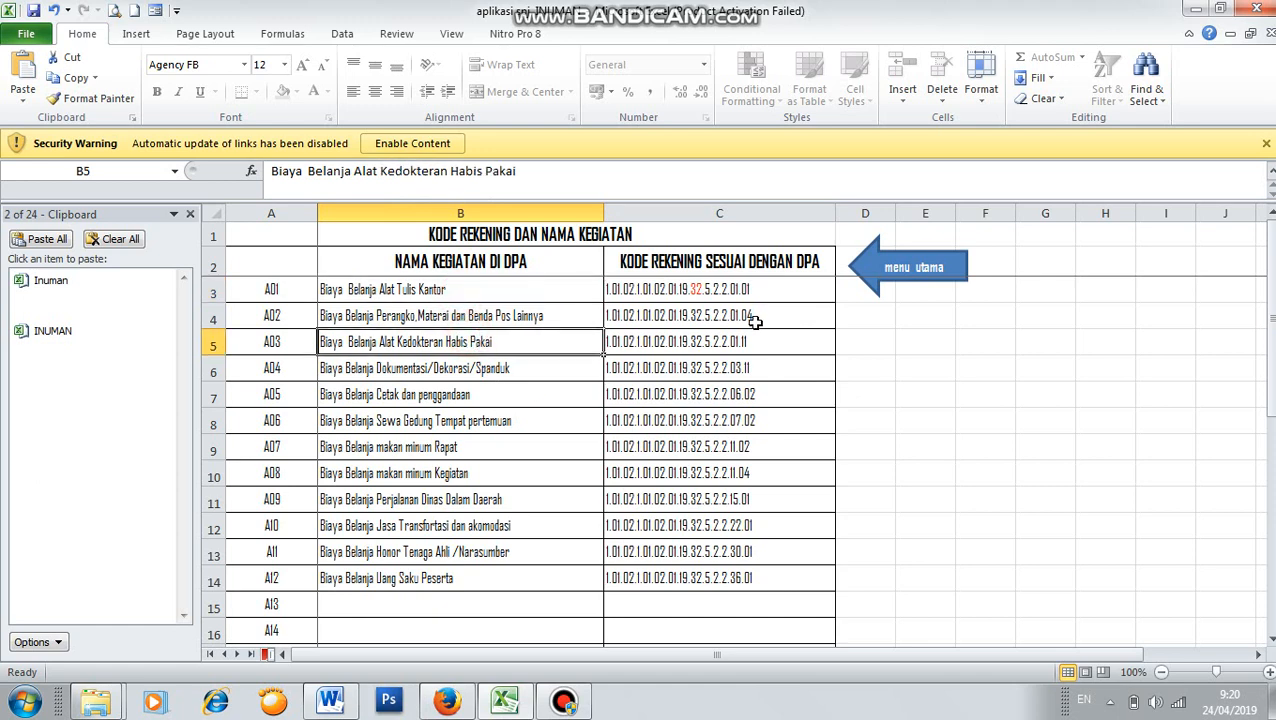
# - Look through the remaining account code rows, including the blank ones from A13 onward, and return to the main menu
pyautogui.scroll(-3, 447, 400)
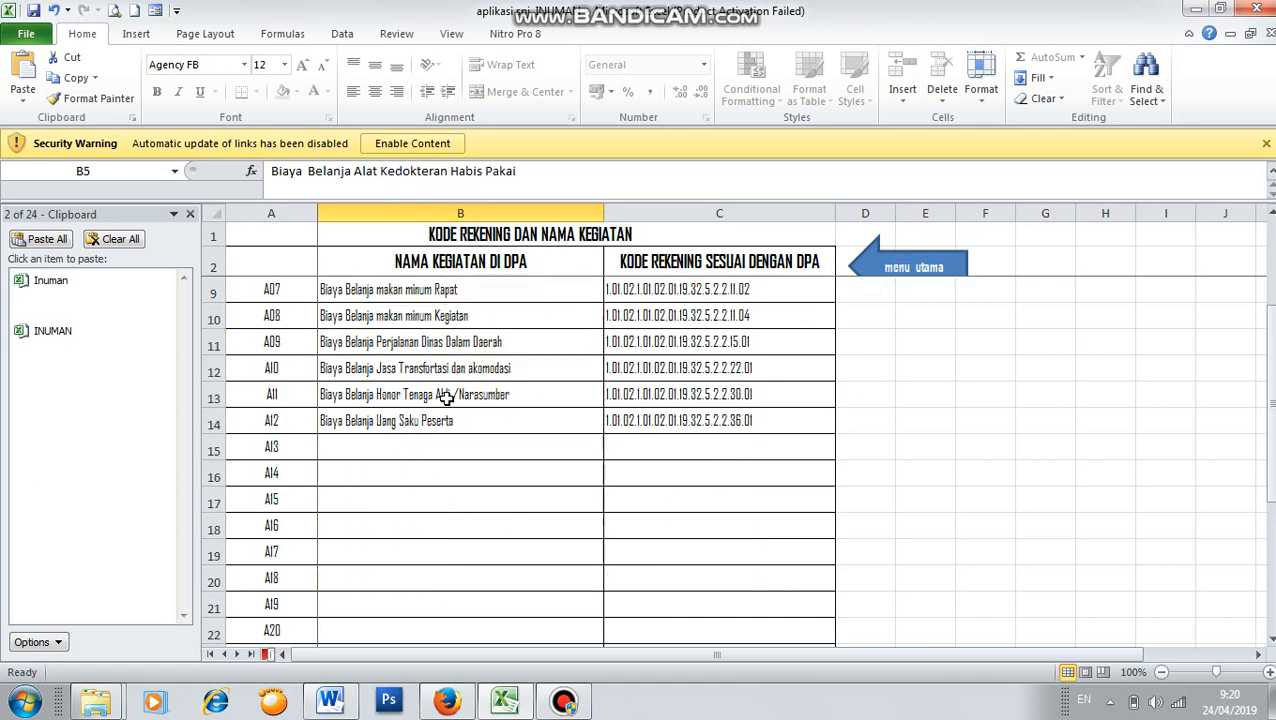
pyautogui.click(444, 367)
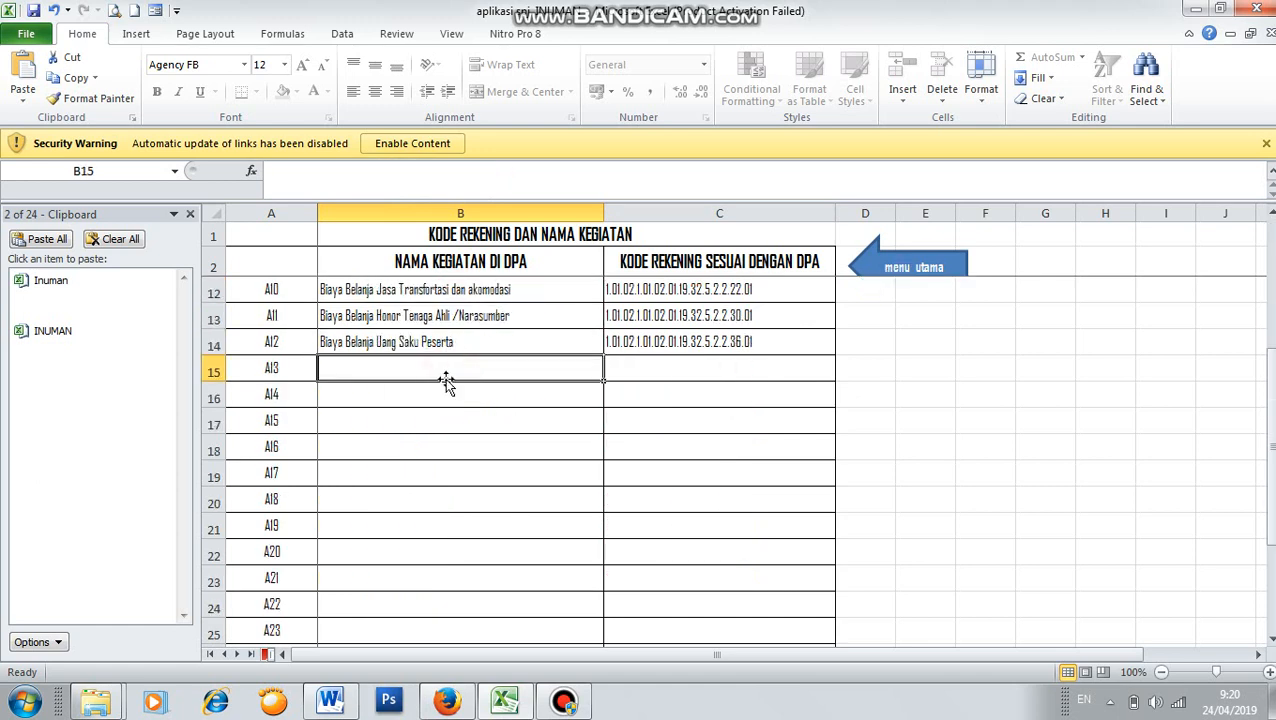
pyautogui.click(444, 398)
pyautogui.scroll(-2, 410, 494)
pyautogui.scroll(-3, 410, 494)
pyautogui.scroll(8, 410, 494)
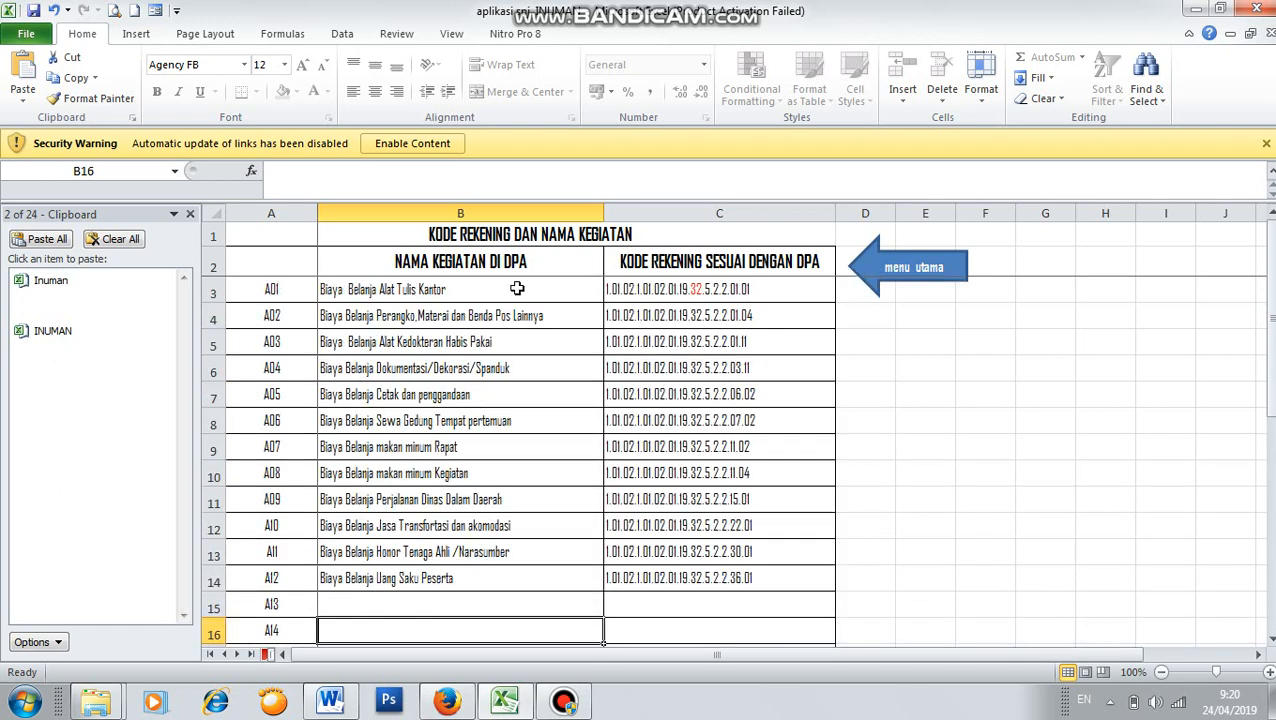
pyautogui.click(892, 266)
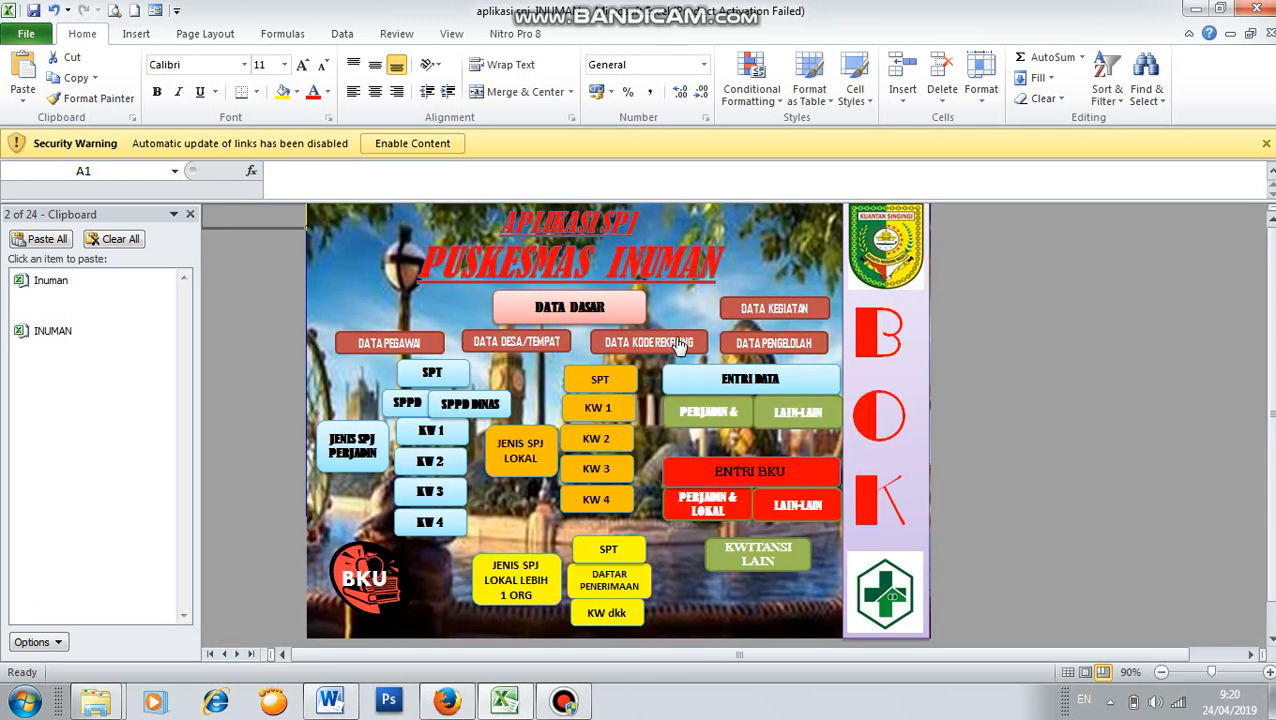
# - Open the DATA PENGELOLAH sheet and examine the name and NIP fields for NAMA KPA
pyautogui.click(783, 343)
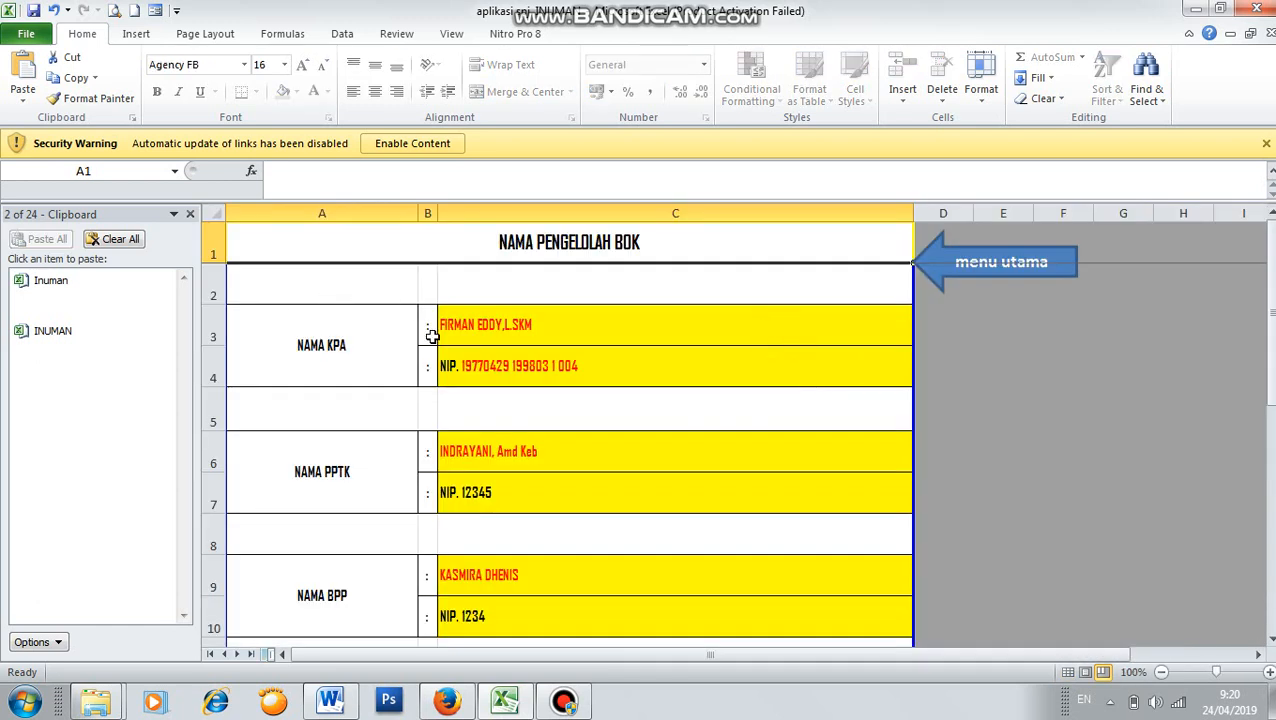
pyautogui.click(527, 328)
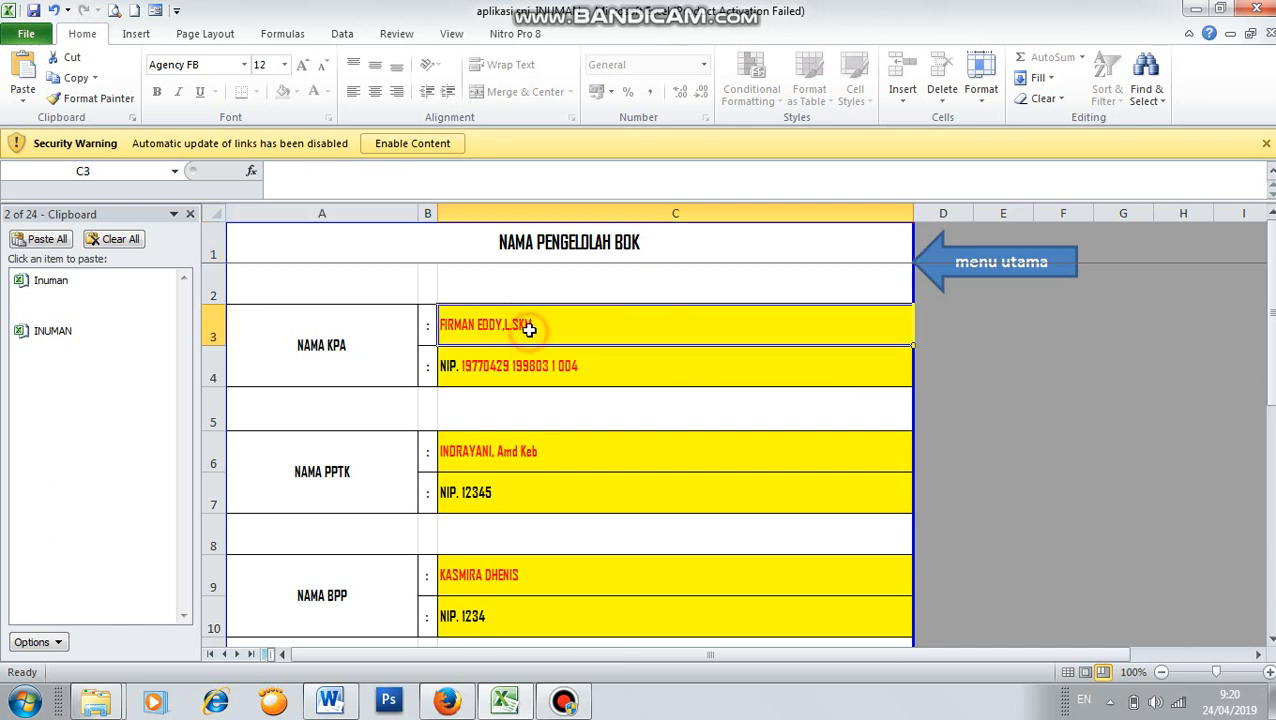
pyautogui.click(542, 370)
pyautogui.scroll(-2, 590, 375)
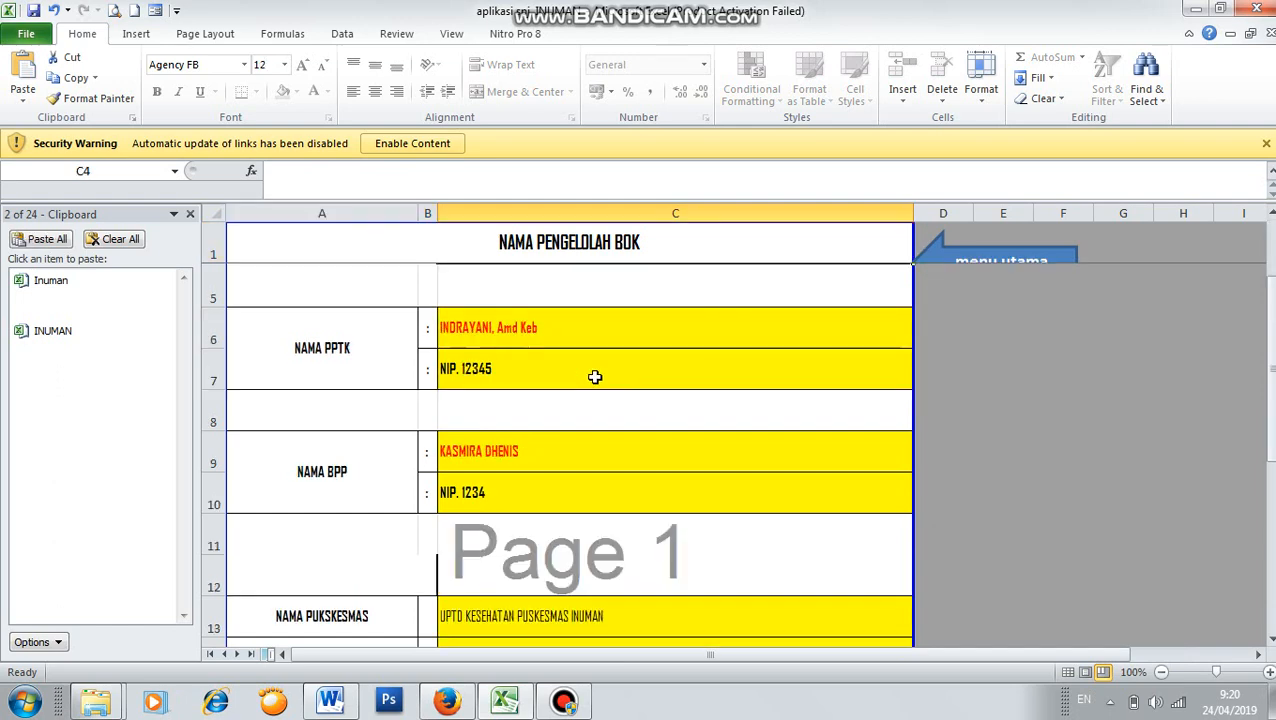
pyautogui.scroll(2, 590, 372)
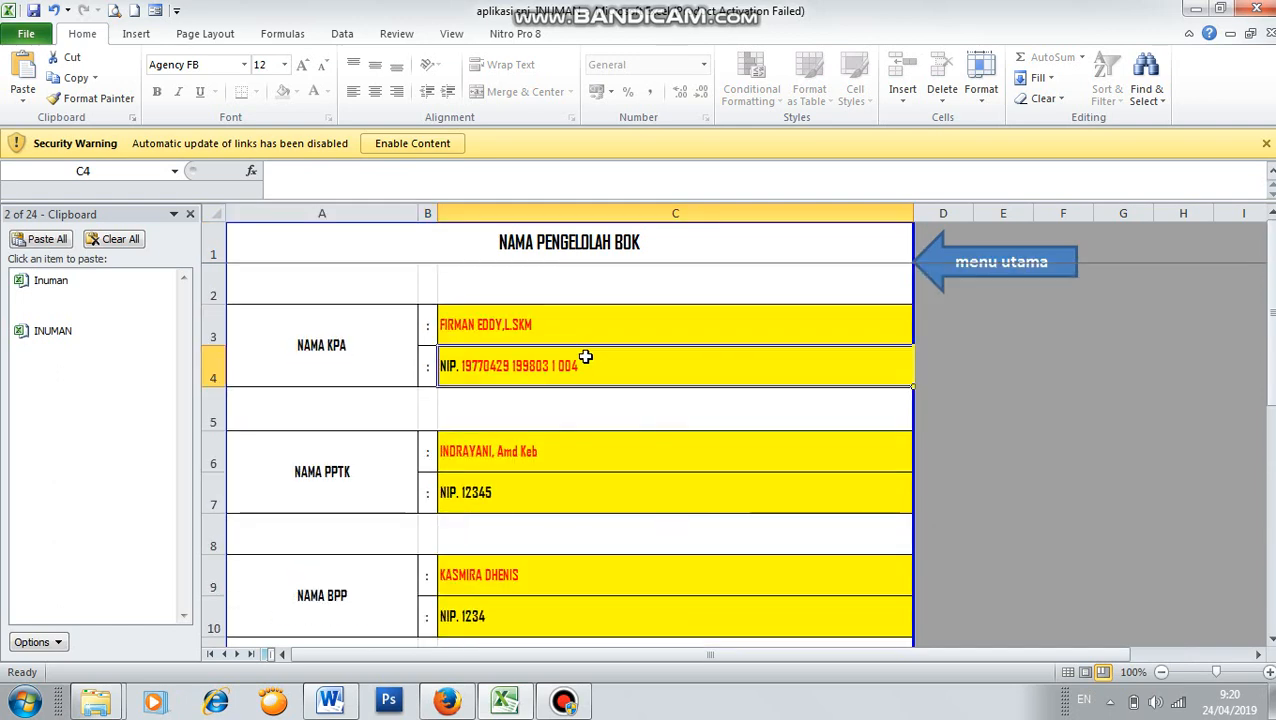
# - Examine the name and NIP fields for NAMA PPTK and NAMA BPP, and return to the main menu
pyautogui.click(503, 452)
pyautogui.scroll(-1, 508, 445)
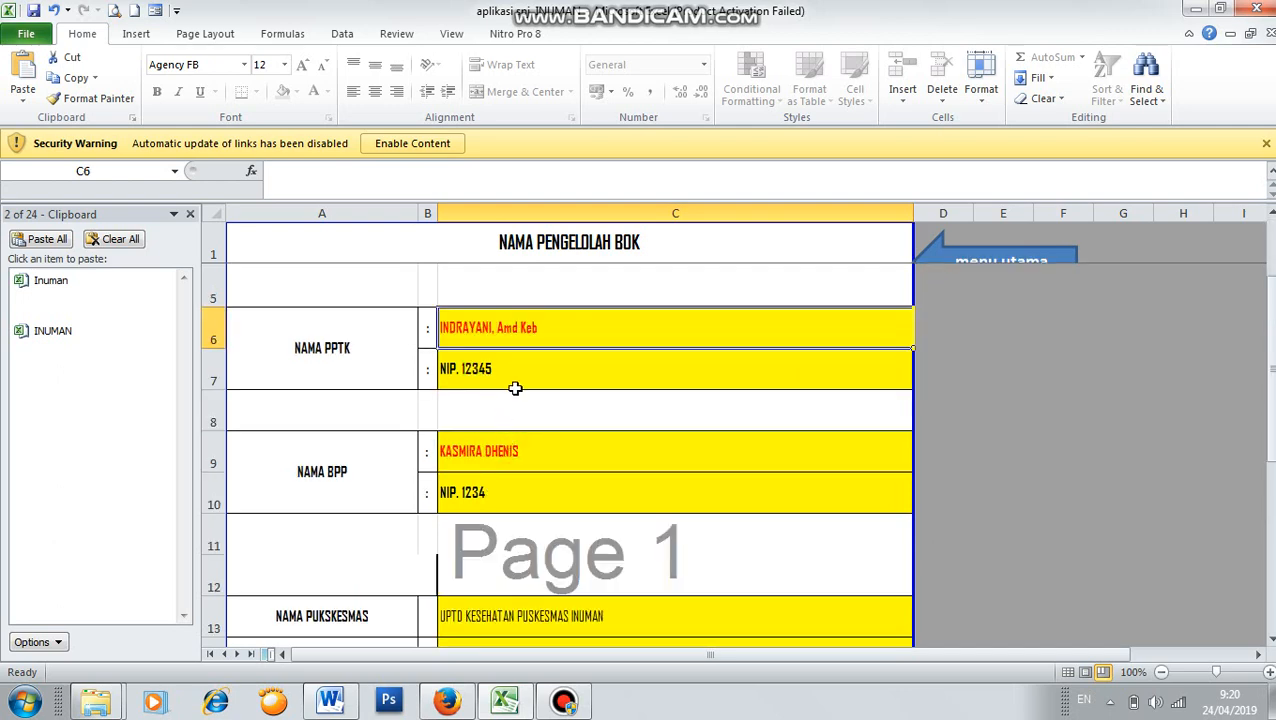
pyautogui.click(513, 452)
pyautogui.click(510, 490)
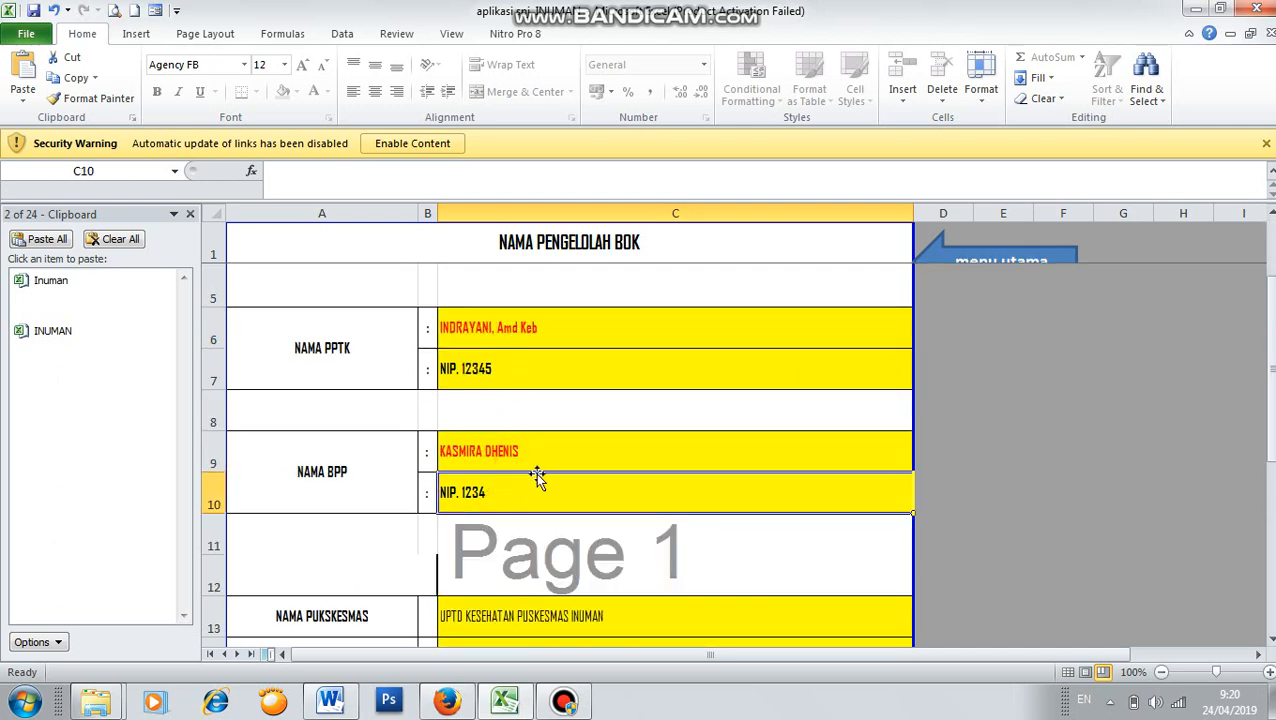
pyautogui.scroll(1, 579, 399)
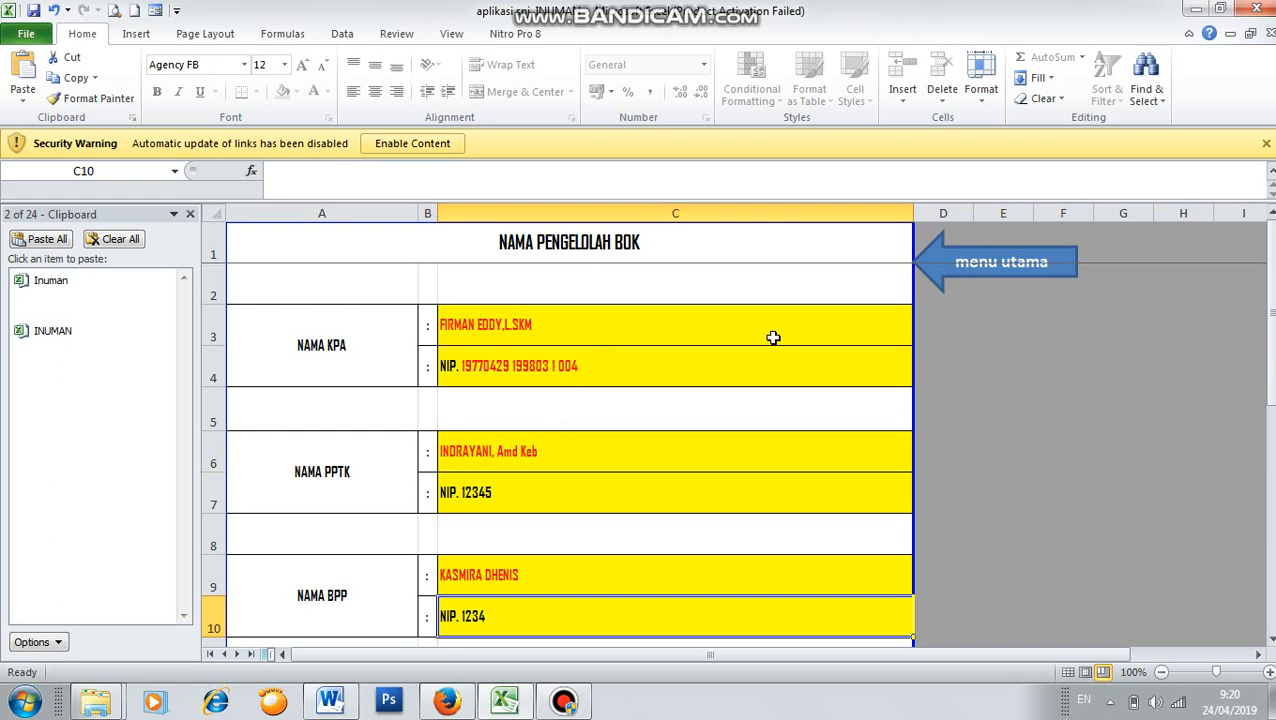
pyautogui.click(1010, 277)
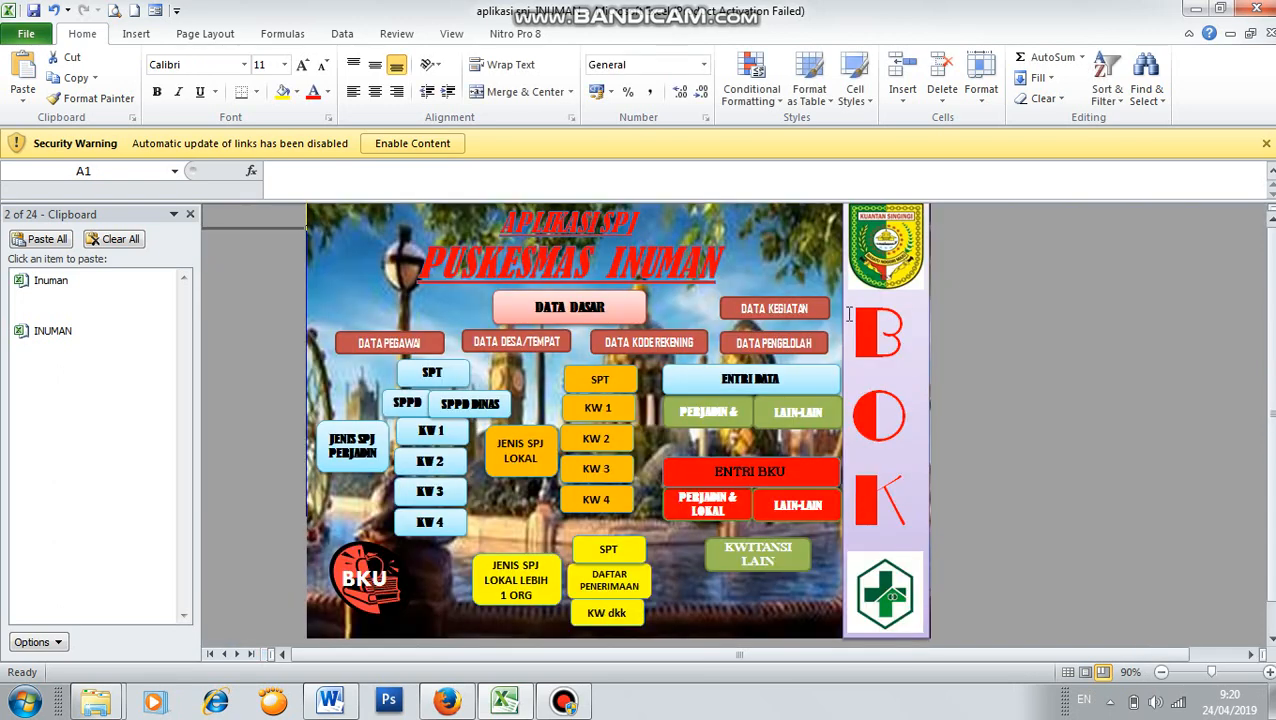
# - Open the DATA KEGIATAN sheet and examine its NAMA KEGIATAN and SASARAN columns, including the Posyandu Balita entry
pyautogui.click(777, 307)
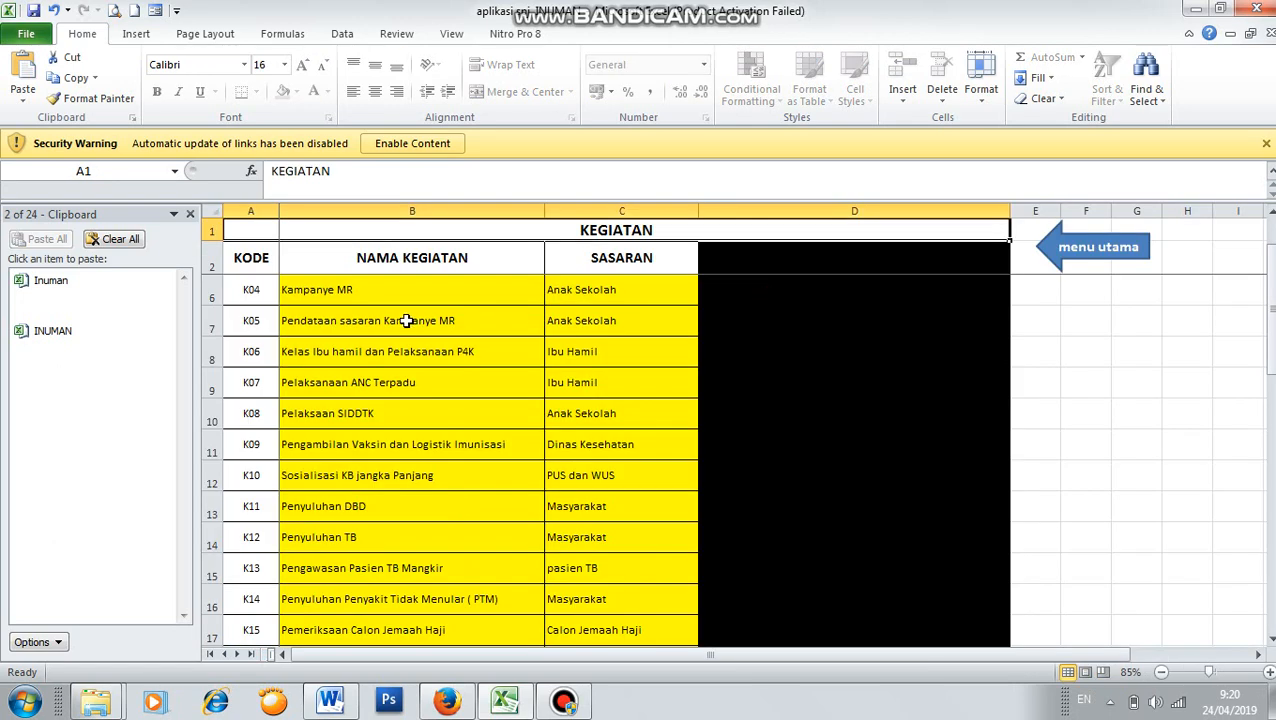
pyautogui.scroll(1, 406, 321)
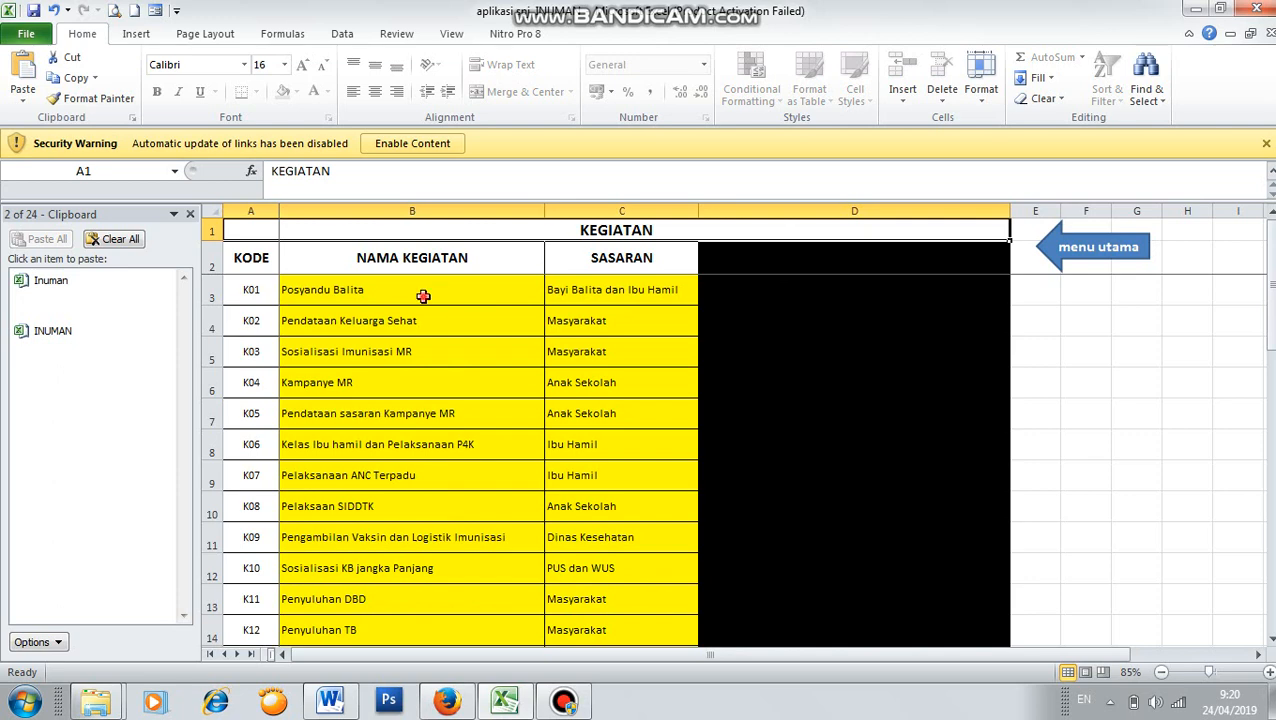
pyautogui.click(423, 296)
pyautogui.scroll(-3, 418, 362)
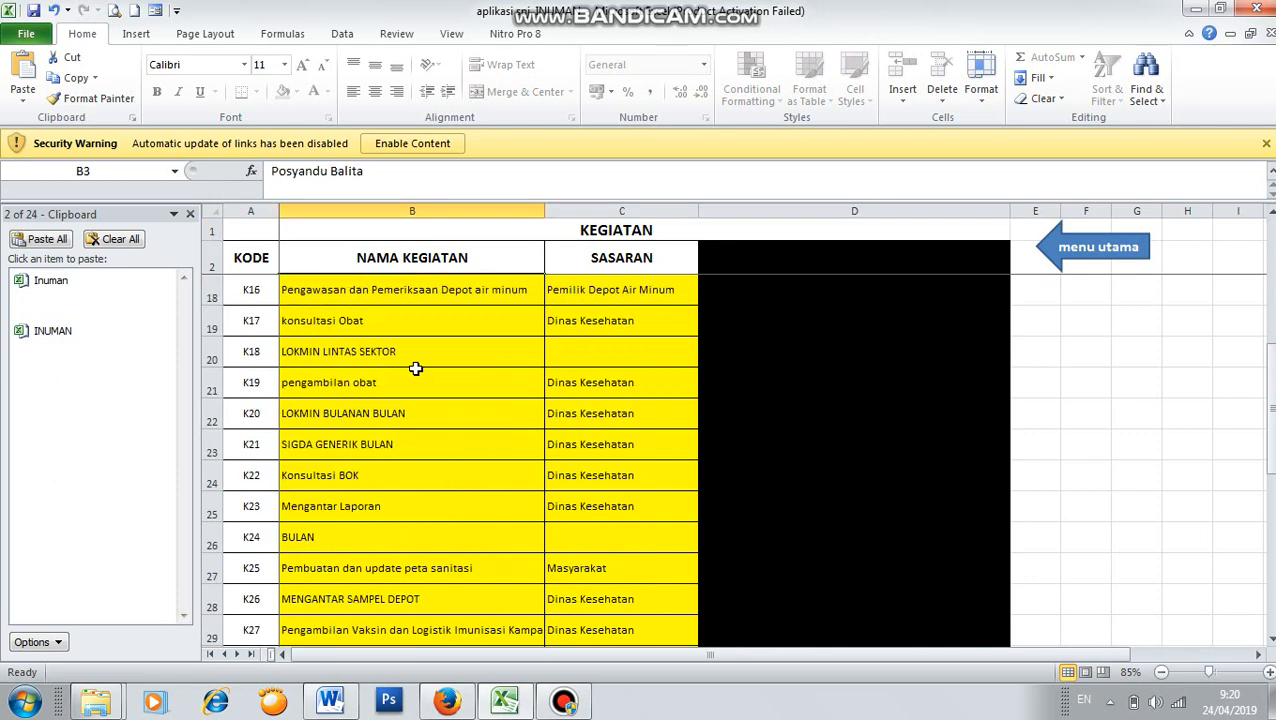
pyautogui.scroll(5, 416, 368)
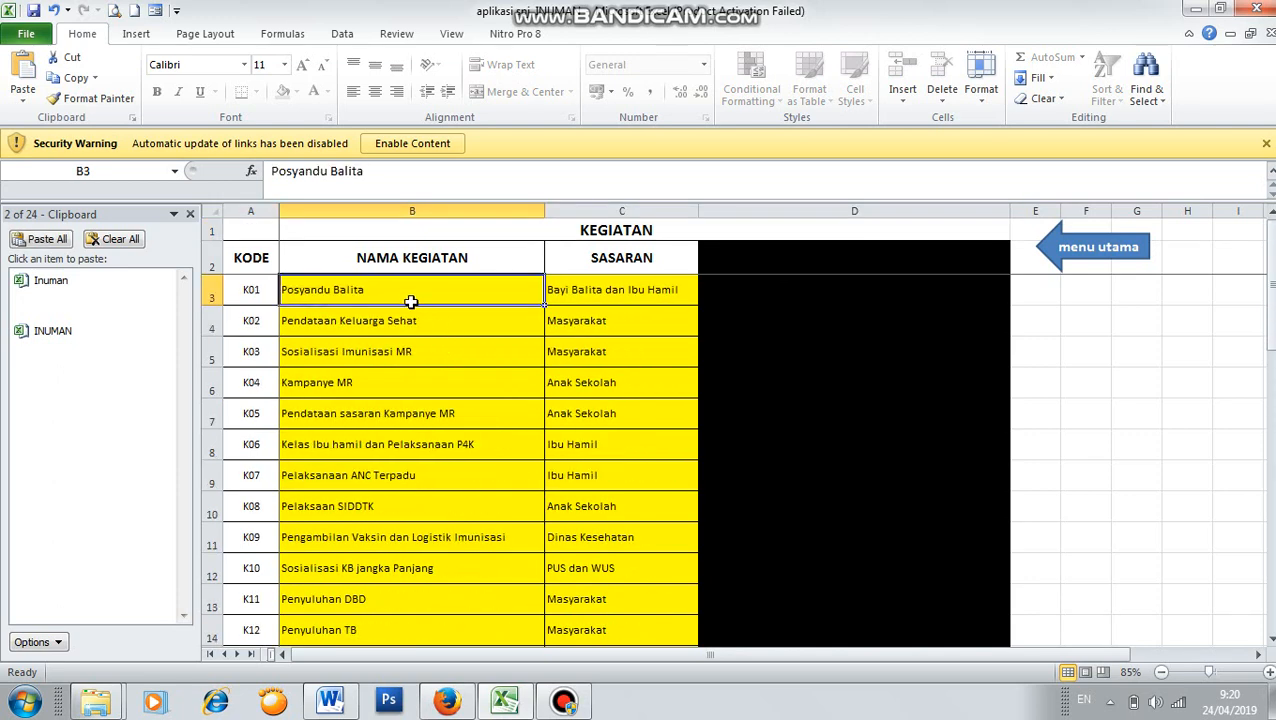
pyautogui.click(600, 290)
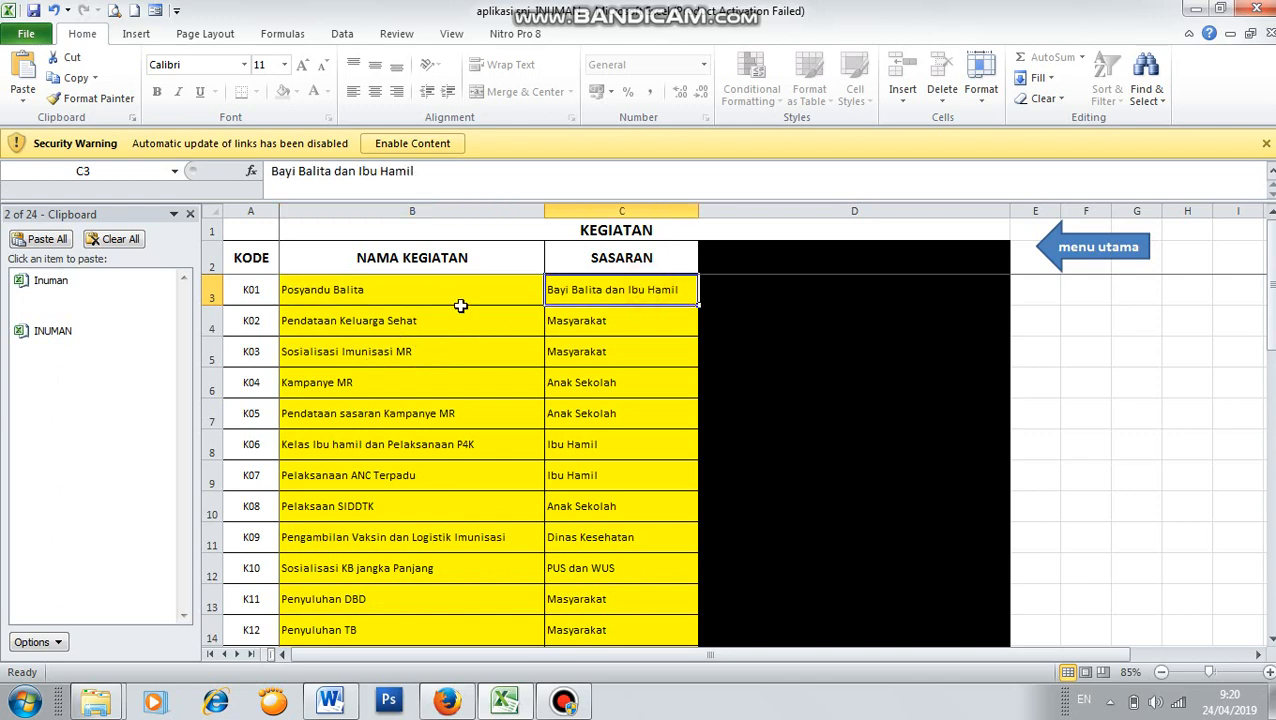
# - Look through the KEGIATAN list down to the blank activity rows ending at code K50
pyautogui.scroll(-2, 420, 322)
pyautogui.scroll(2, 349, 315)
pyautogui.scroll(-9, 381, 350)
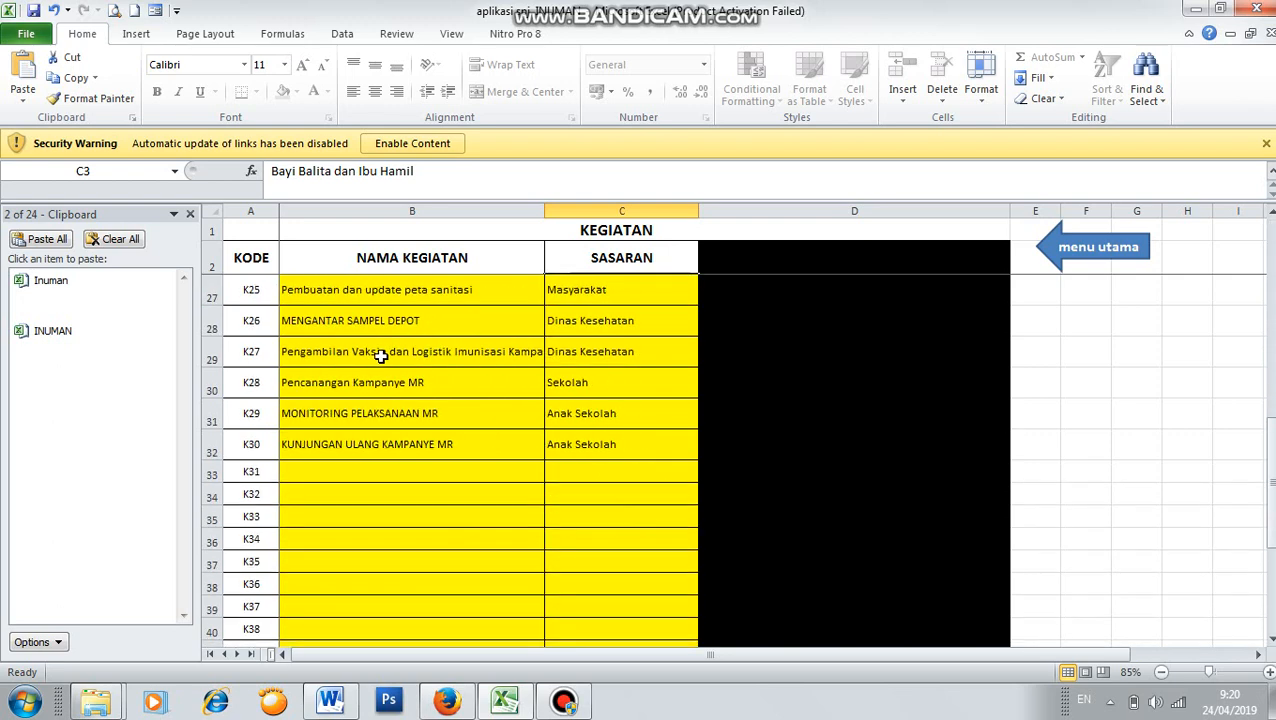
pyautogui.scroll(-6, 381, 355)
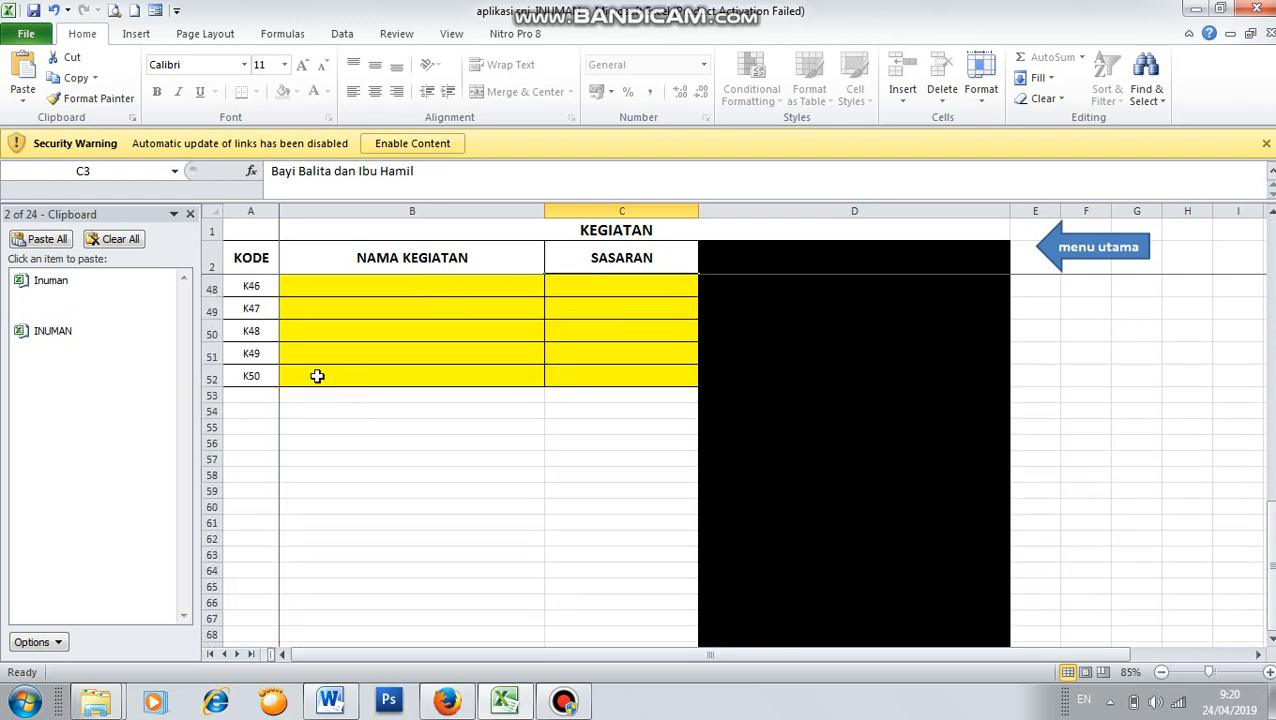
# - Try to edit the empty NAMA KEGIATAN cell in row 53, directly below the K50 row
pyautogui.click(316, 398)
pyautogui.click(265, 395)
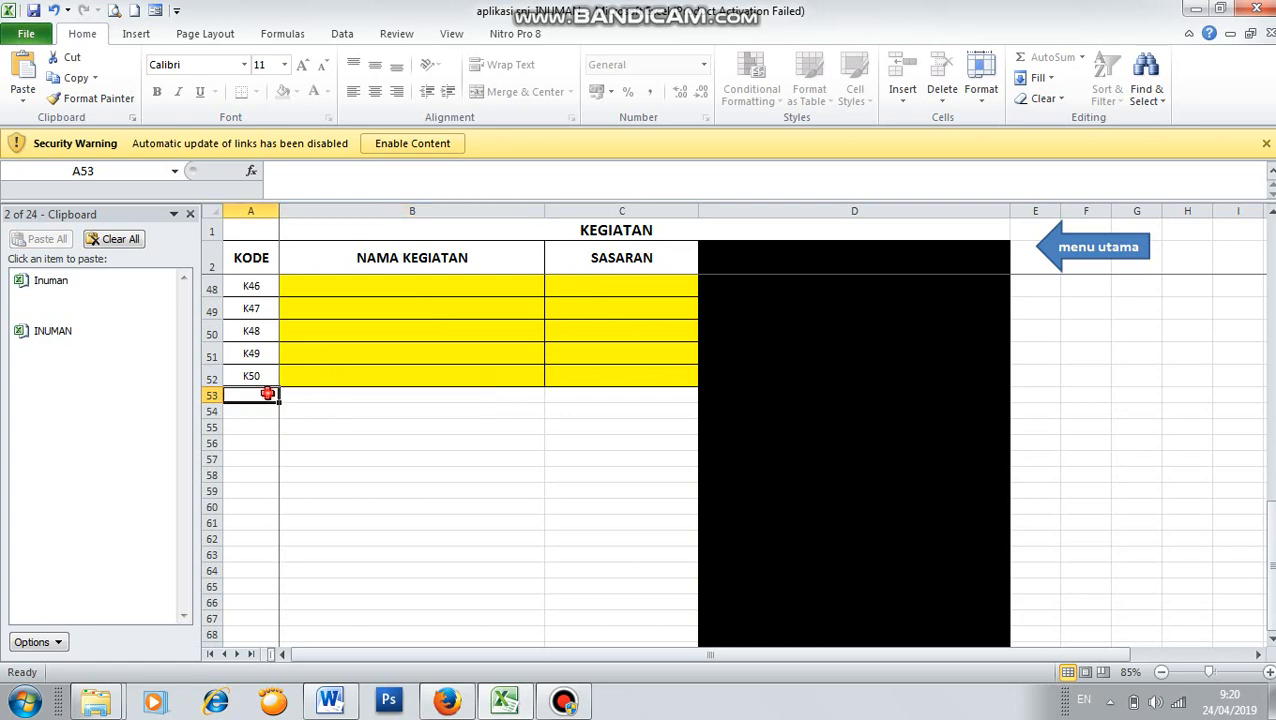
pyautogui.click(349, 398)
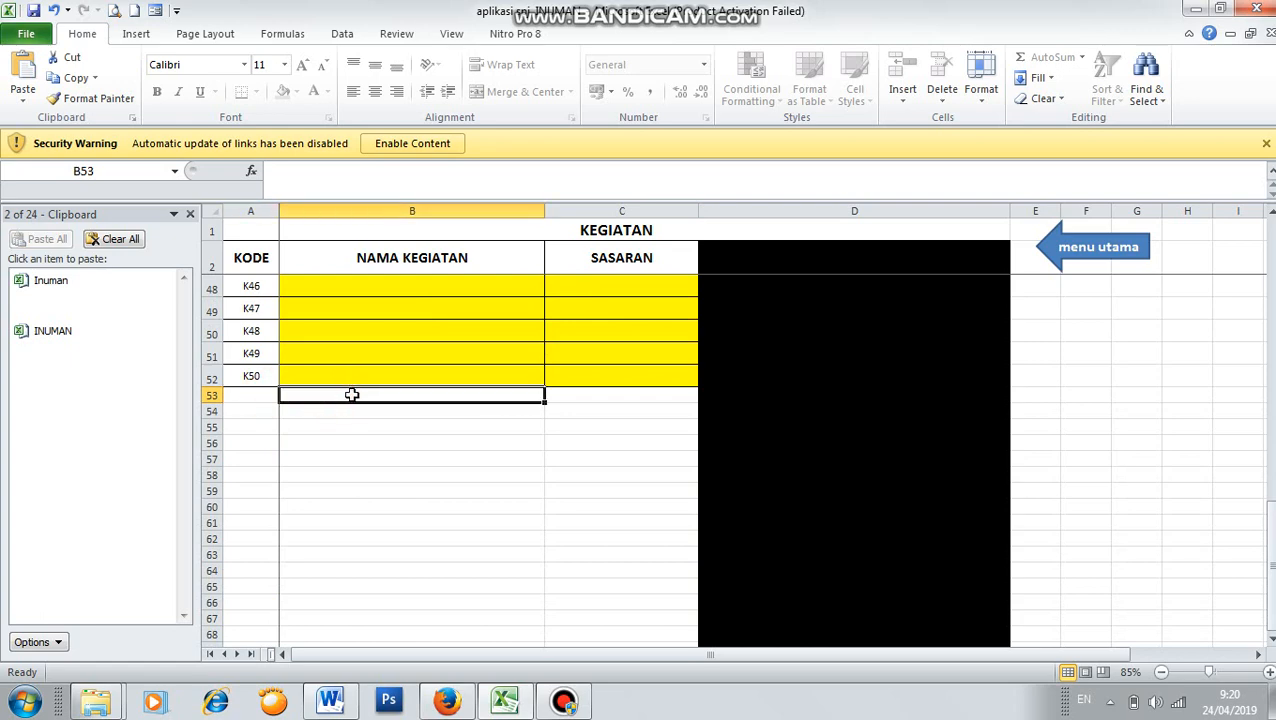
pyautogui.doubleClick(351, 395)
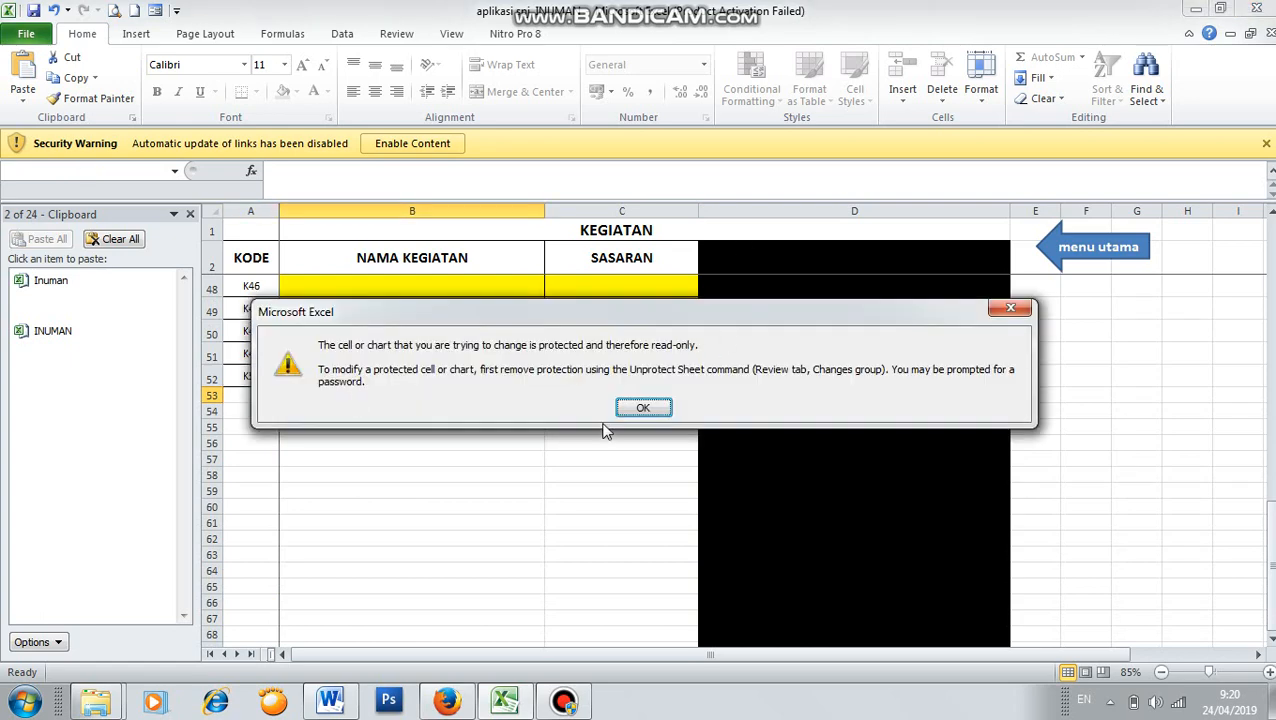
pyautogui.click(641, 407)
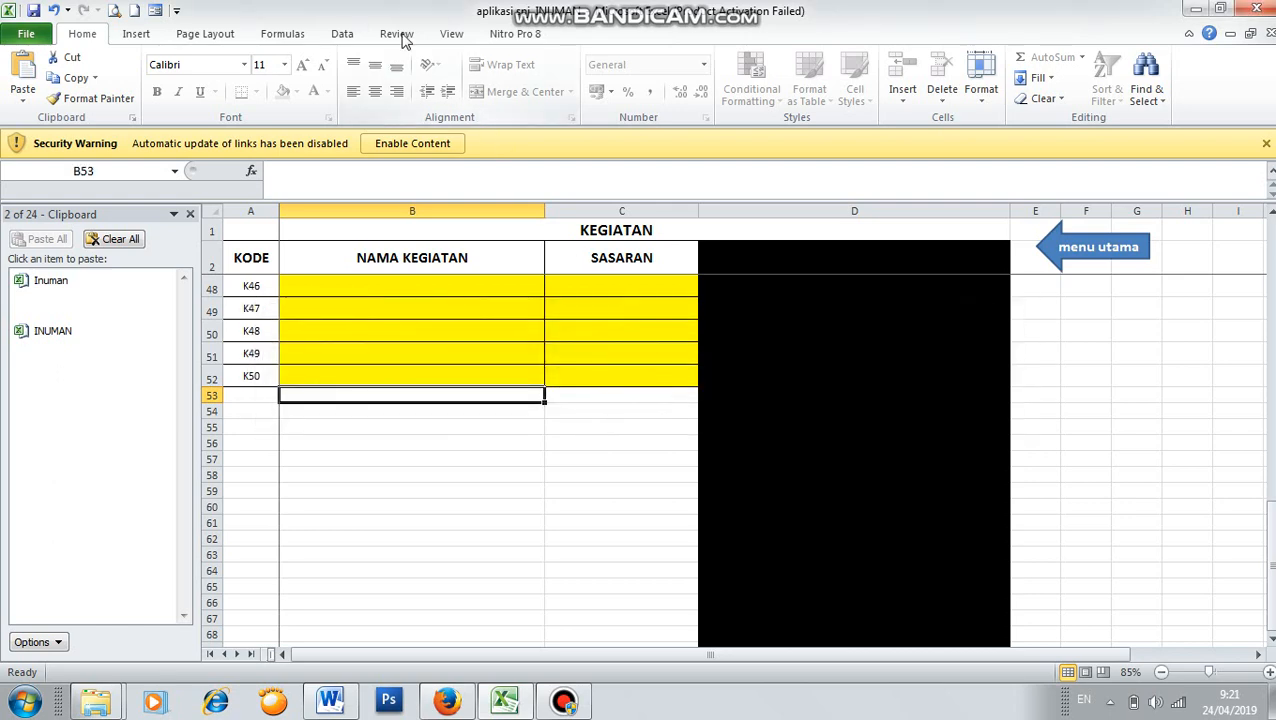
# - Unprotect the KEGIATAN sheet by entering the sheet password
pyautogui.click(397, 34)
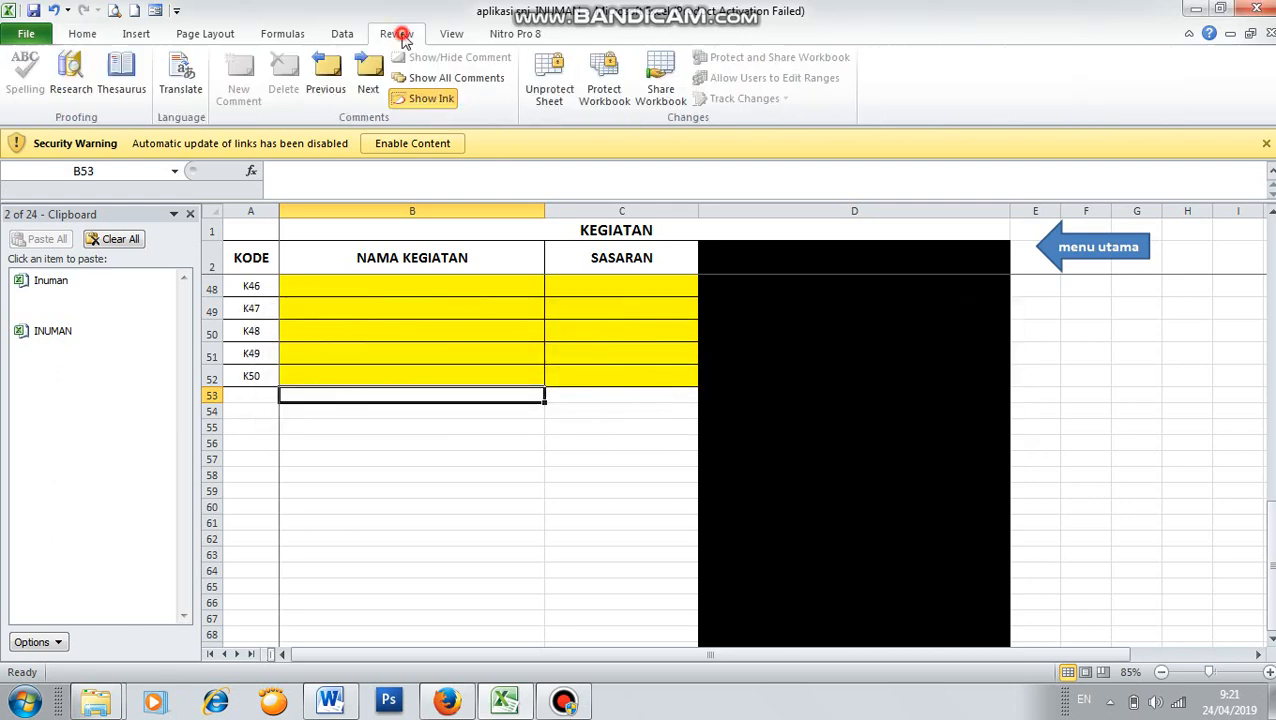
pyautogui.click(541, 100)
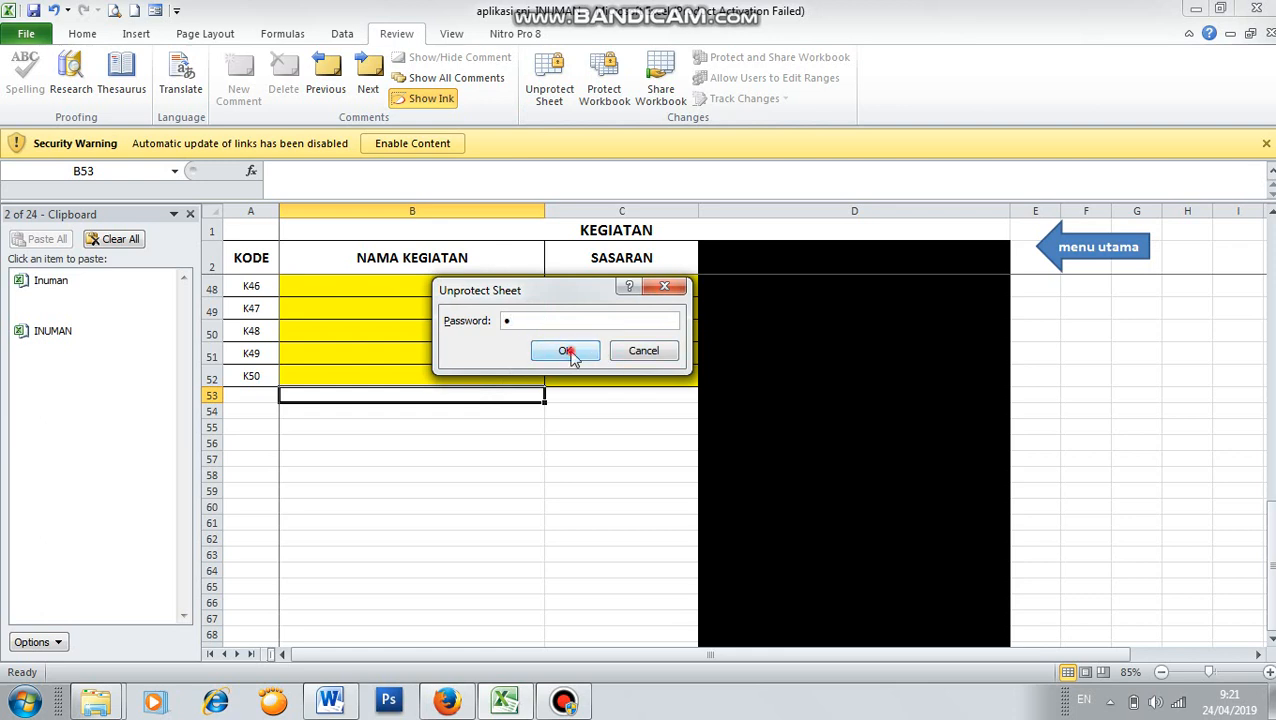
pyautogui.click(568, 351)
# - Extend the KODE series from K50 down to K61 by filling column A through row 63
pyautogui.click(253, 396)
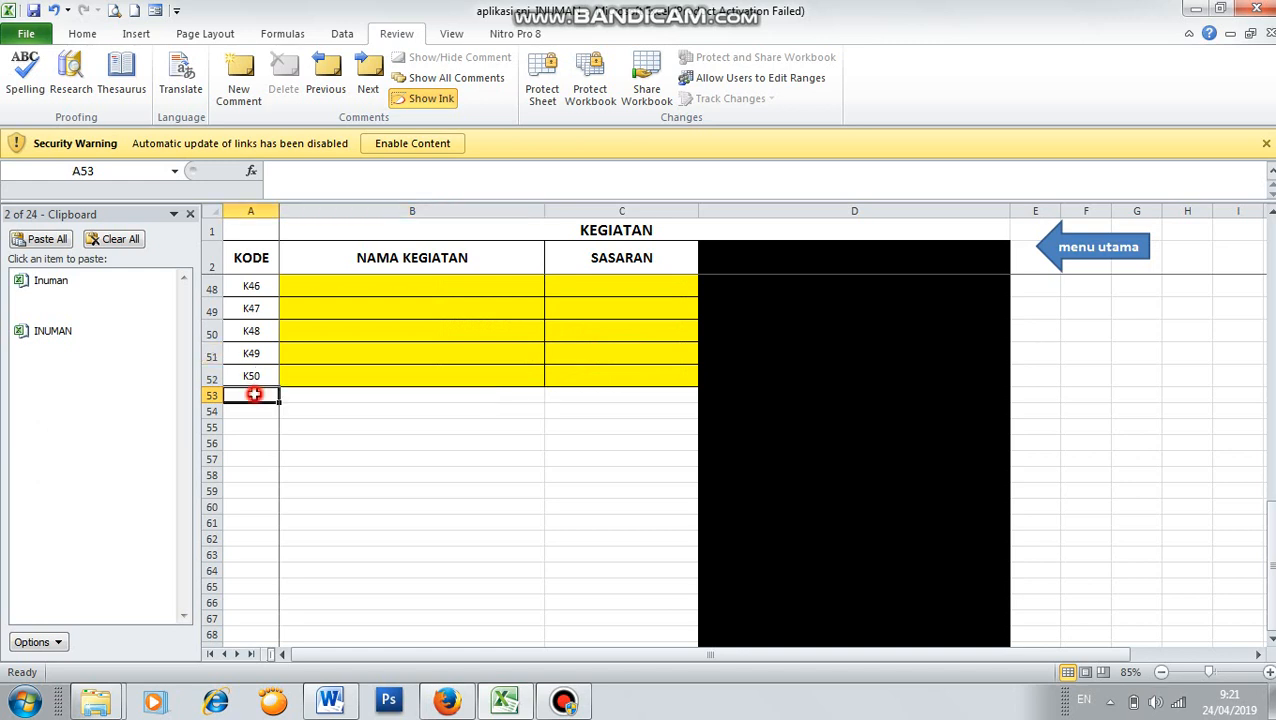
pyautogui.click(259, 376)
pyautogui.moveTo(277, 385); pyautogui.dragTo(243, 569)
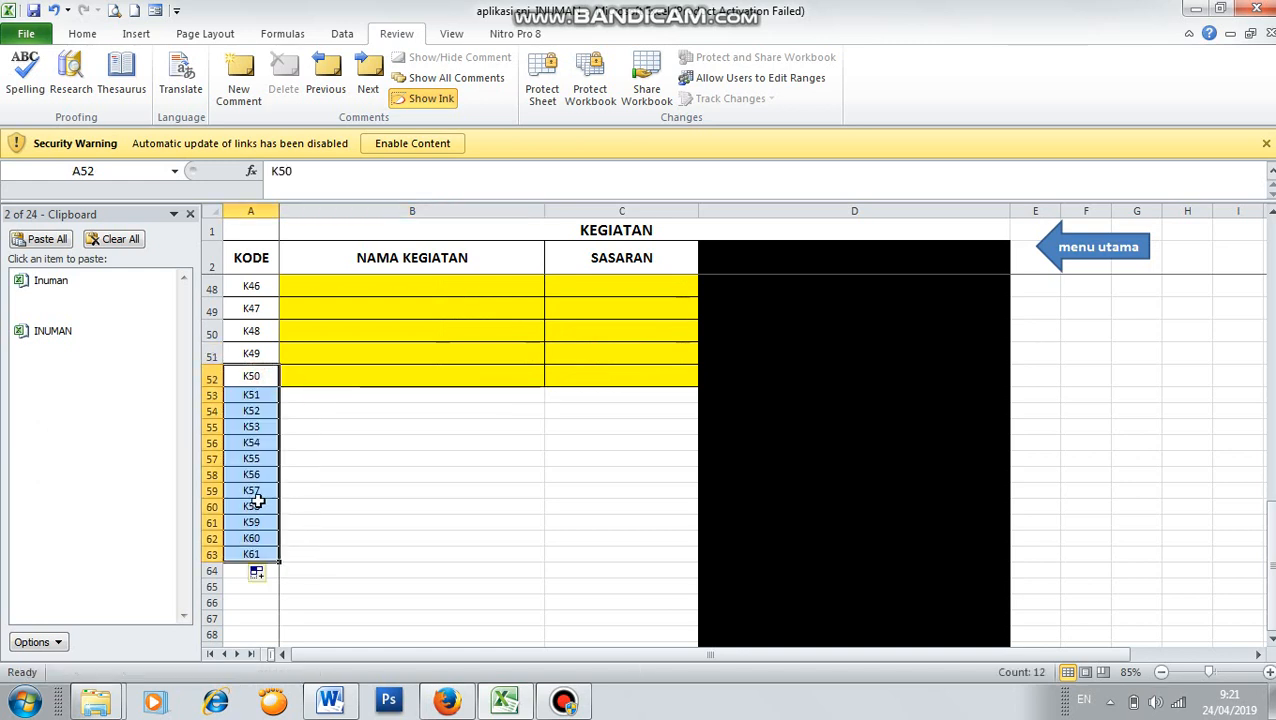
# - Try entering the sample text SDFGH as the NAMA KEGIATAN for K51 and discard it
pyautogui.click(330, 398)
pyautogui.write('S')
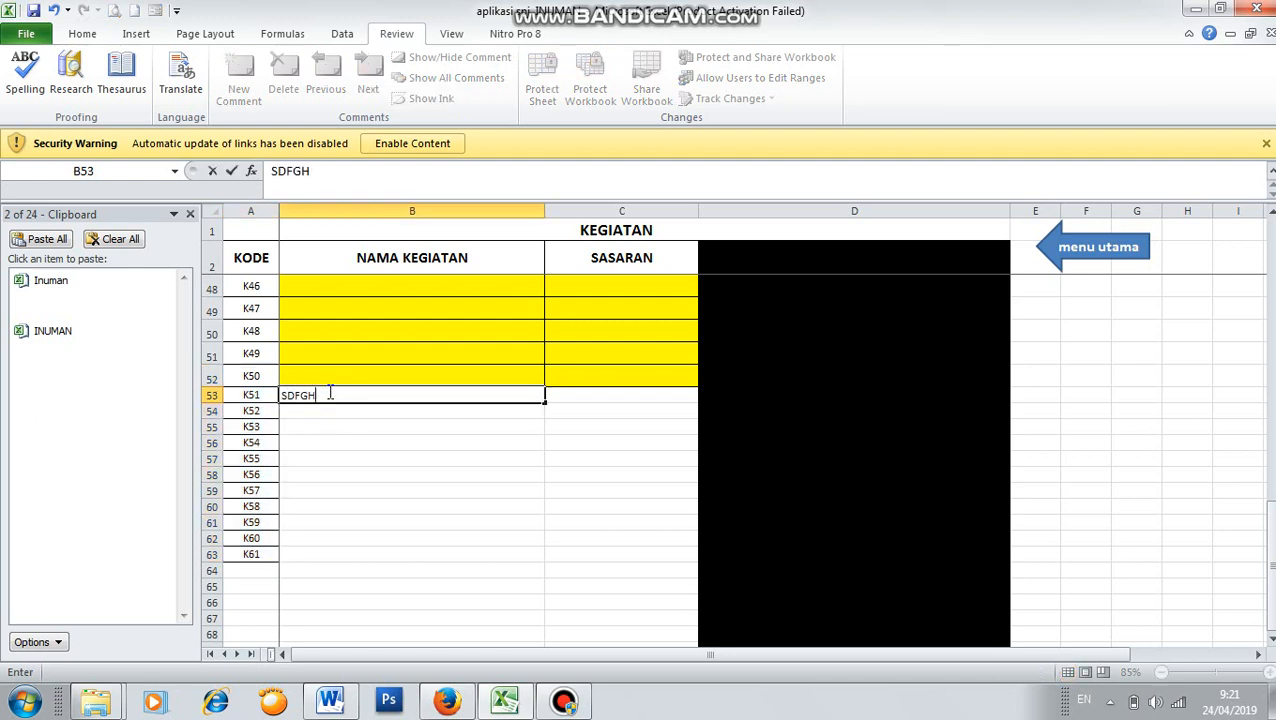
pyautogui.click(387, 425)
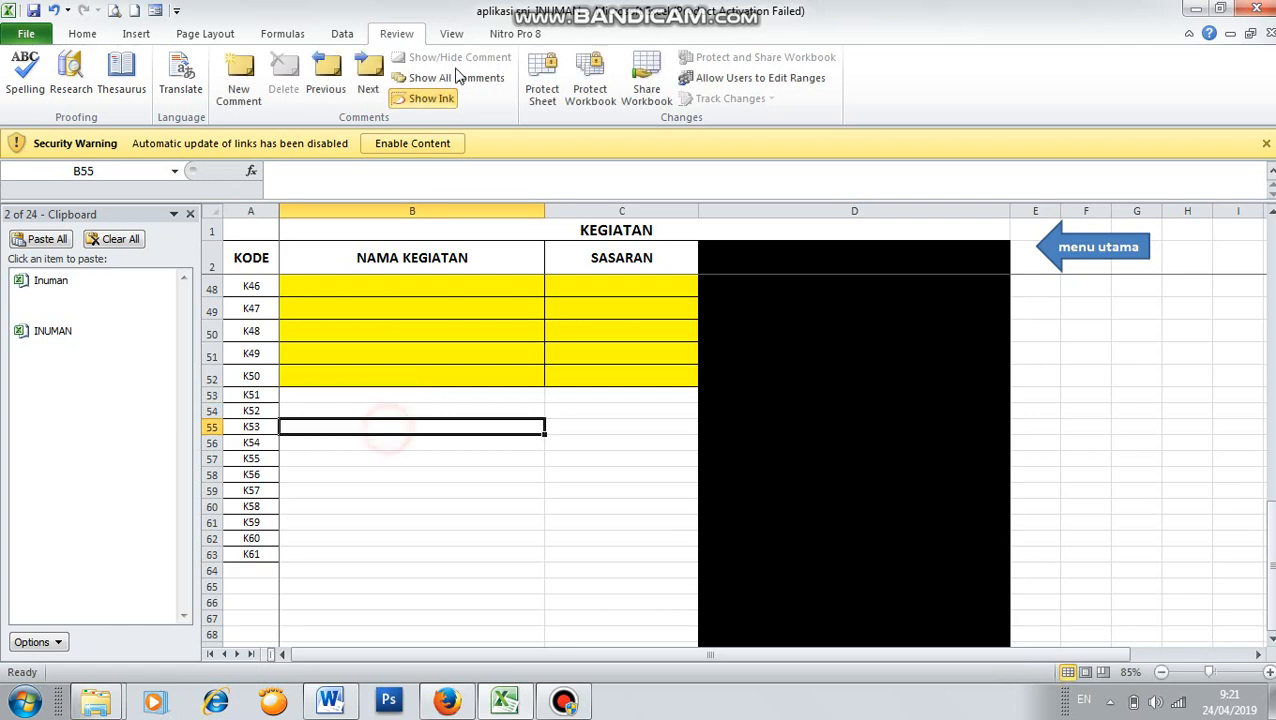
# - Protect the KEGIATAN sheet again with the default permissions, entering and confirming the sheet password
pyautogui.click(545, 90)
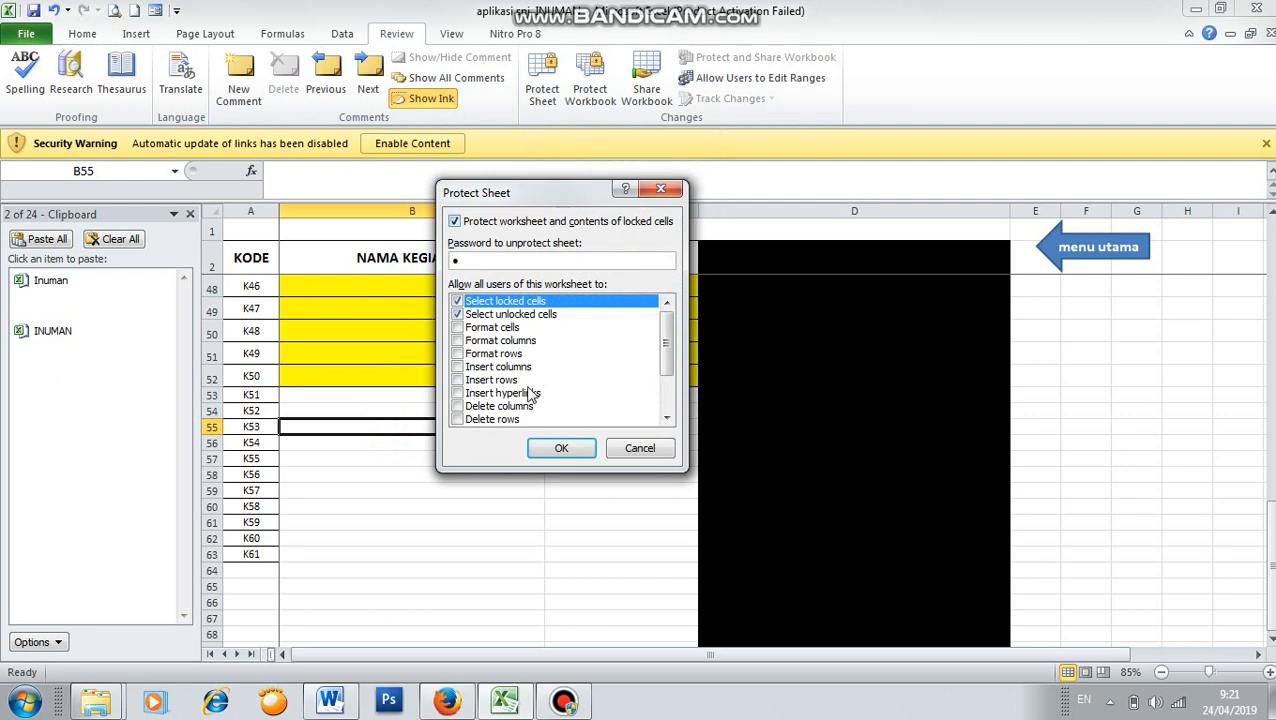
pyautogui.click(559, 448)
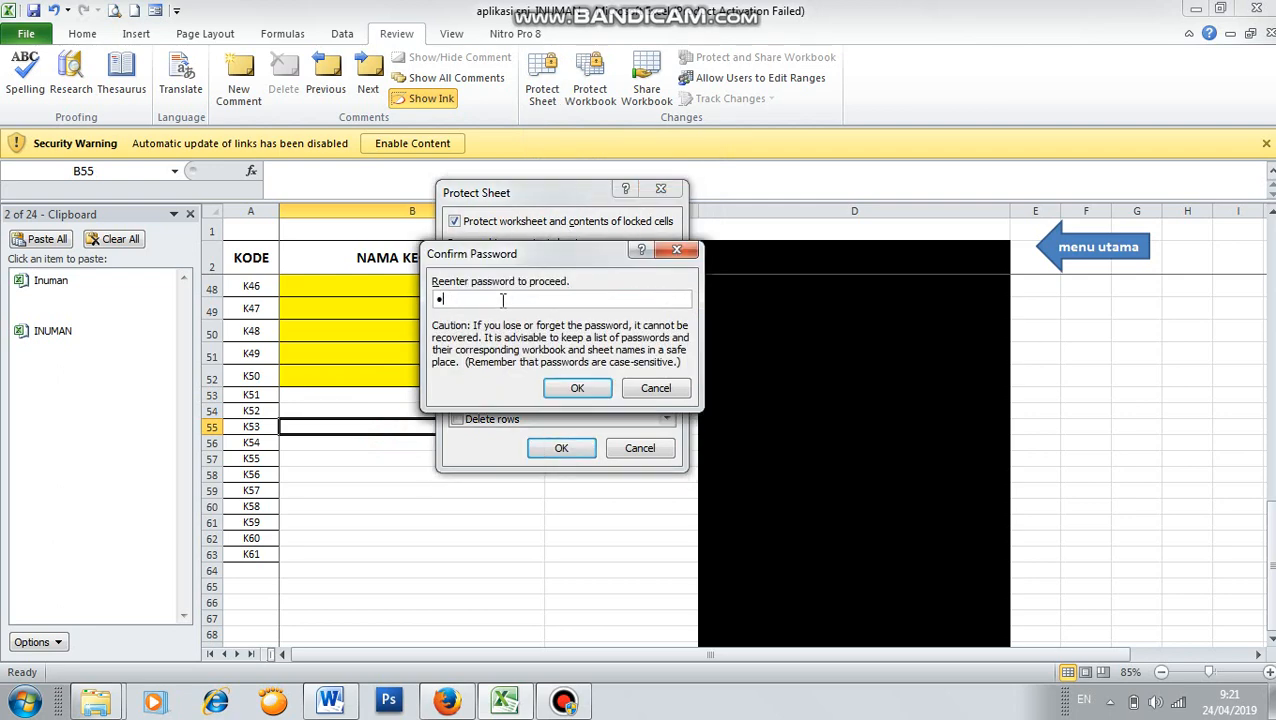
pyautogui.click(577, 388)
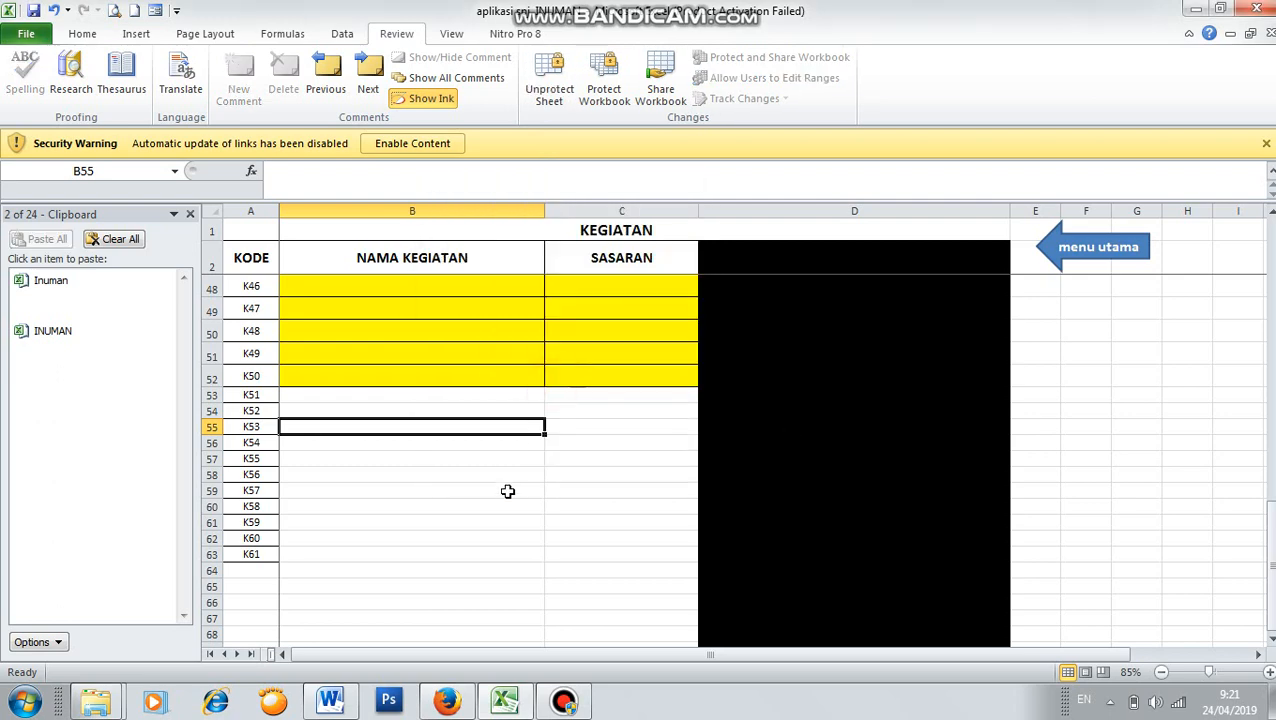
# - Go from the first KEGIATAN entry to the DATA KODE REKENING sheet, look over its account codes, and return to the main menu
pyautogui.scroll(15, 500, 475)
pyautogui.click(385, 288)
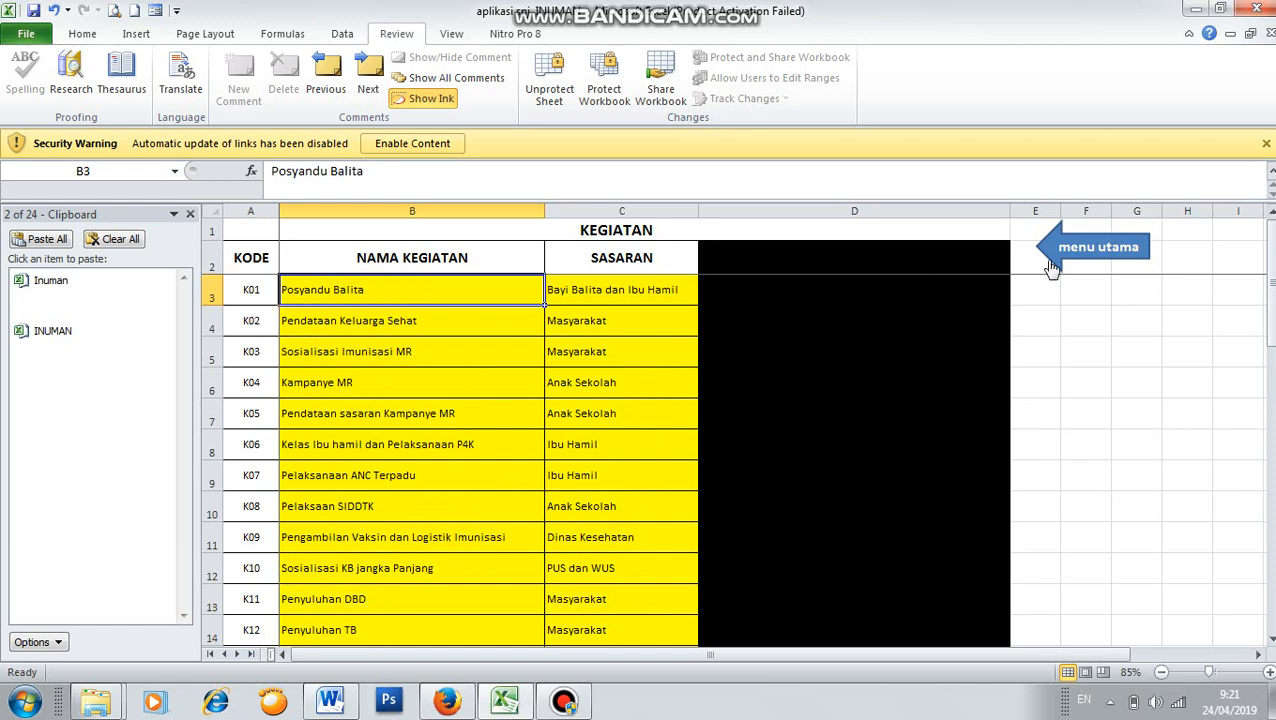
pyautogui.click(1058, 260)
pyautogui.click(670, 345)
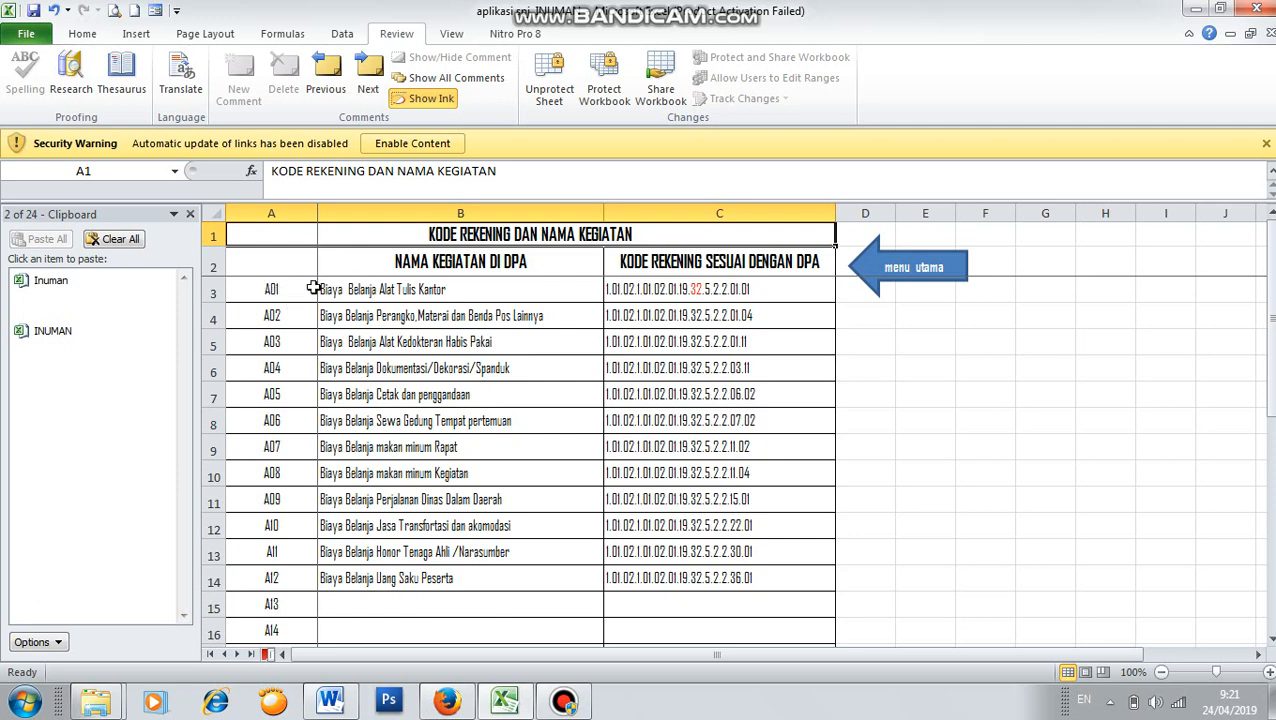
pyautogui.click(906, 270)
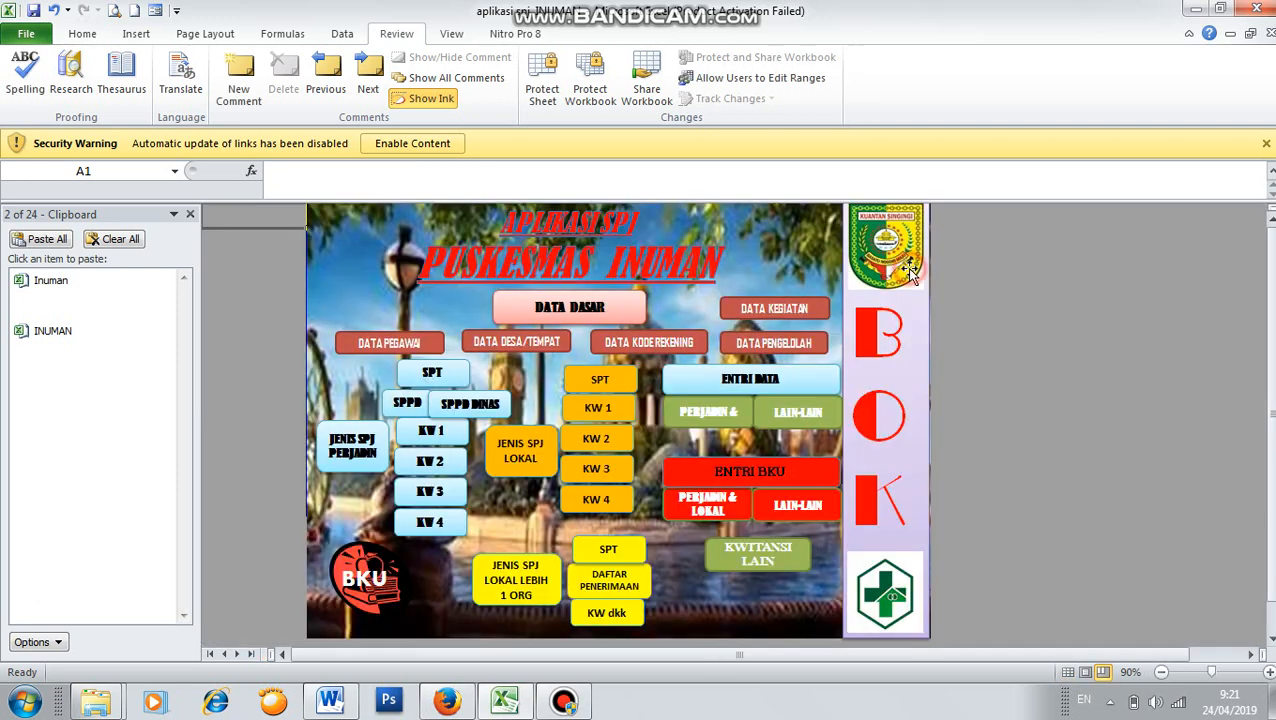
# - Look over the DATA DESA/TEMPAT and DATA PEGAWAI sheets, returning to the main menu after each
pyautogui.click(540, 347)
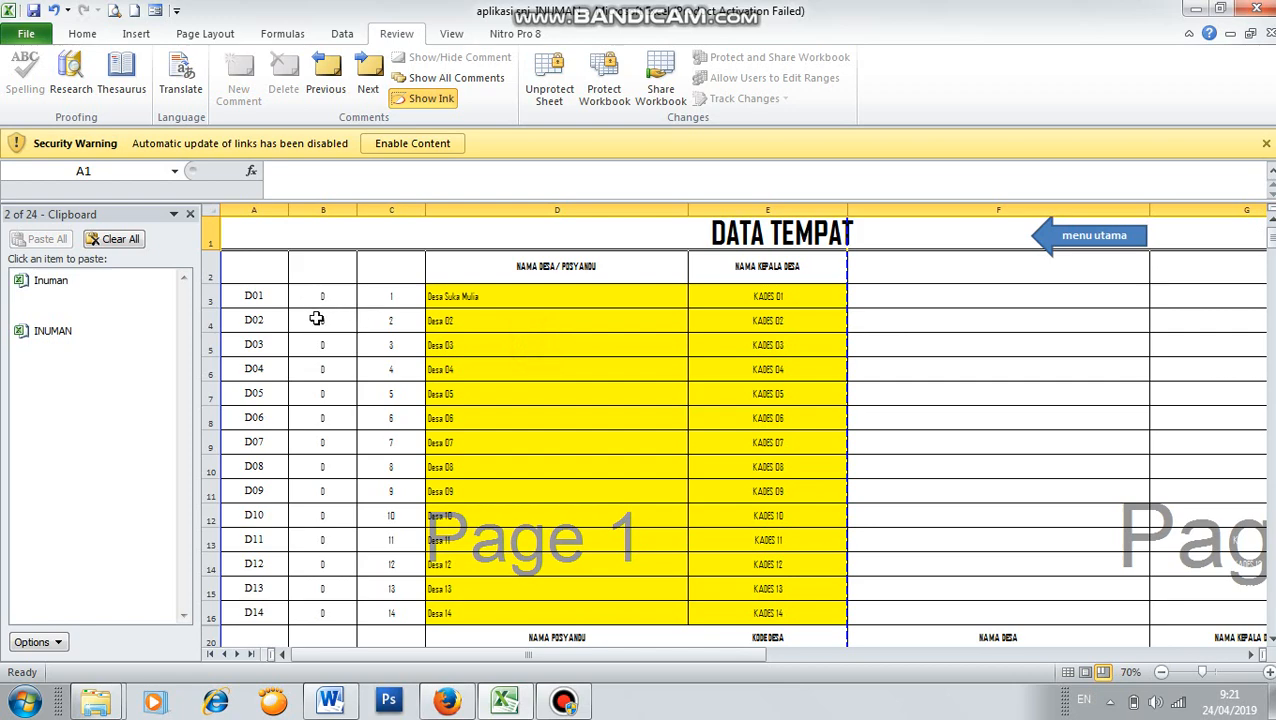
pyautogui.scroll(-5, 490, 516)
pyautogui.scroll(5, 534, 346)
pyautogui.click(1092, 236)
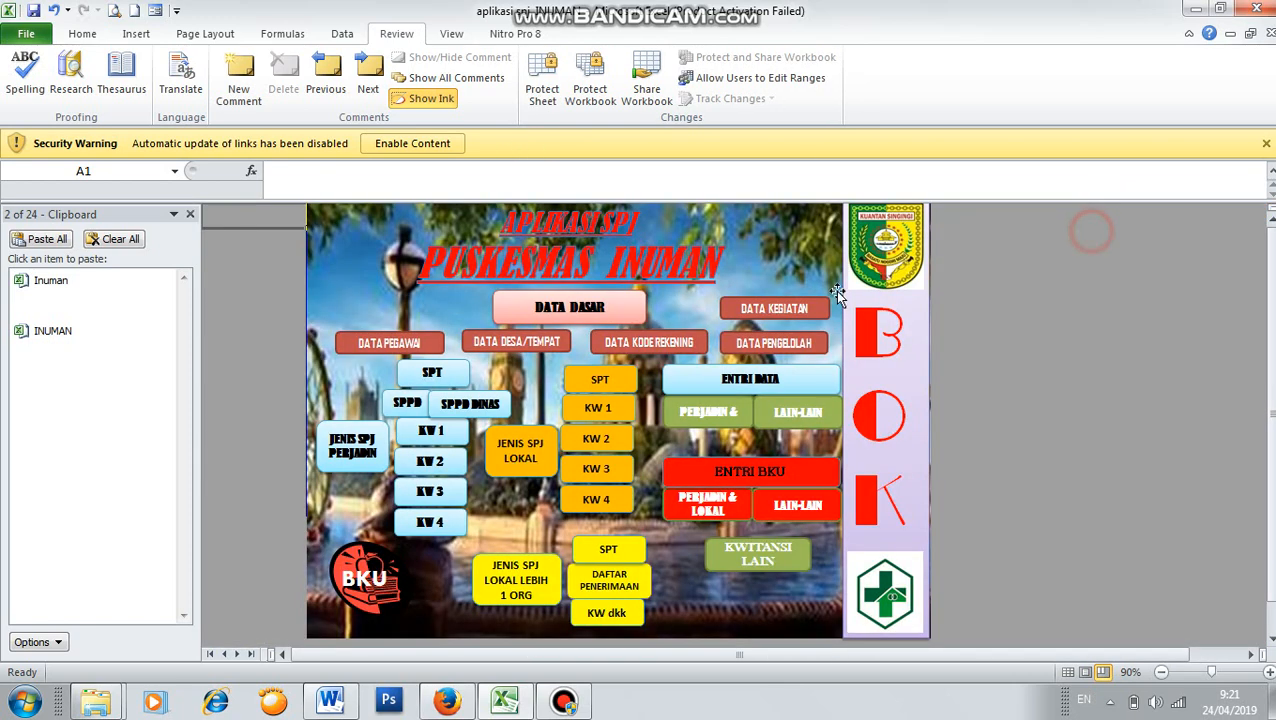
pyautogui.click(404, 350)
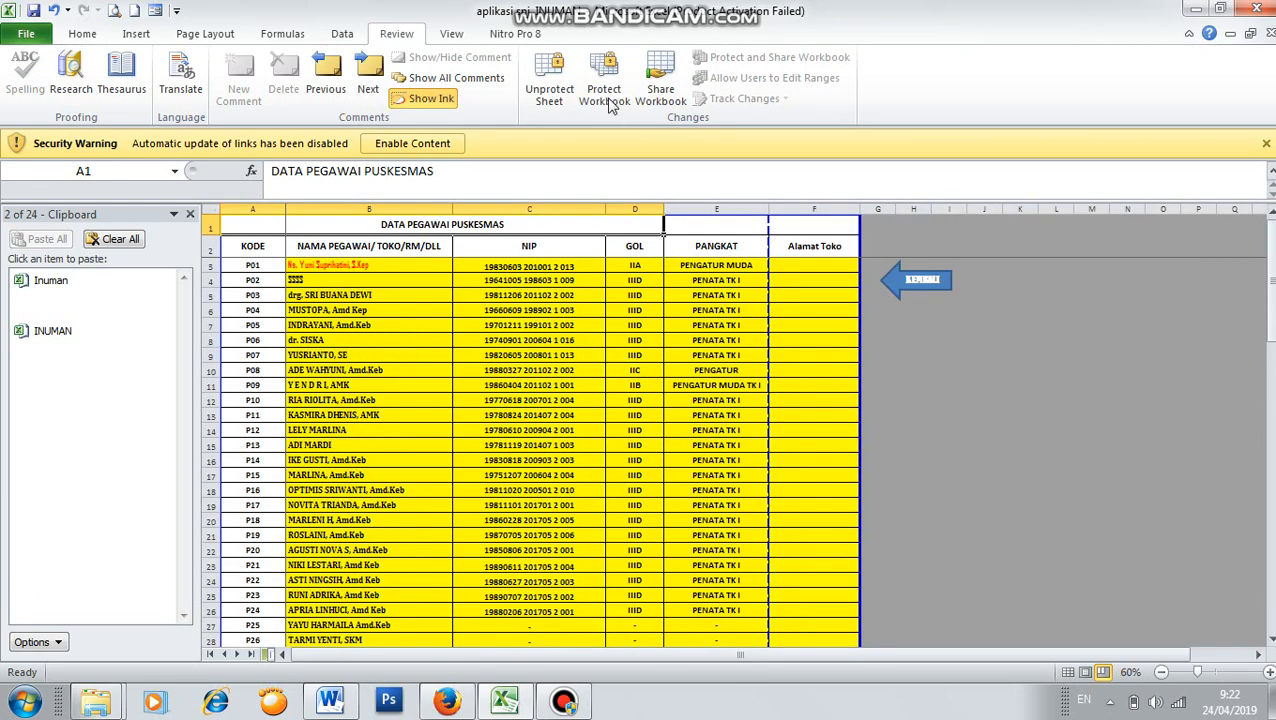
pyautogui.click(897, 290)
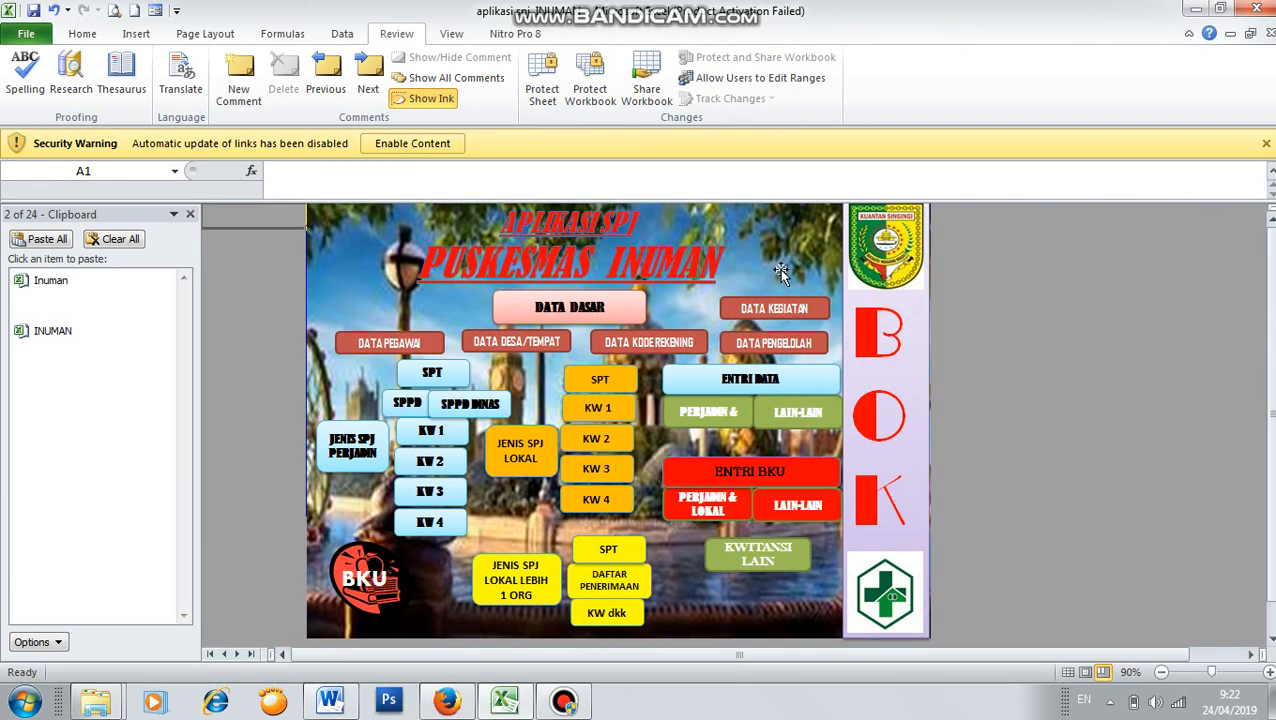
# - Open the DATA KEGIATAN sheet and view its print preview, returning to the worksheet without printing
pyautogui.click(774, 308)
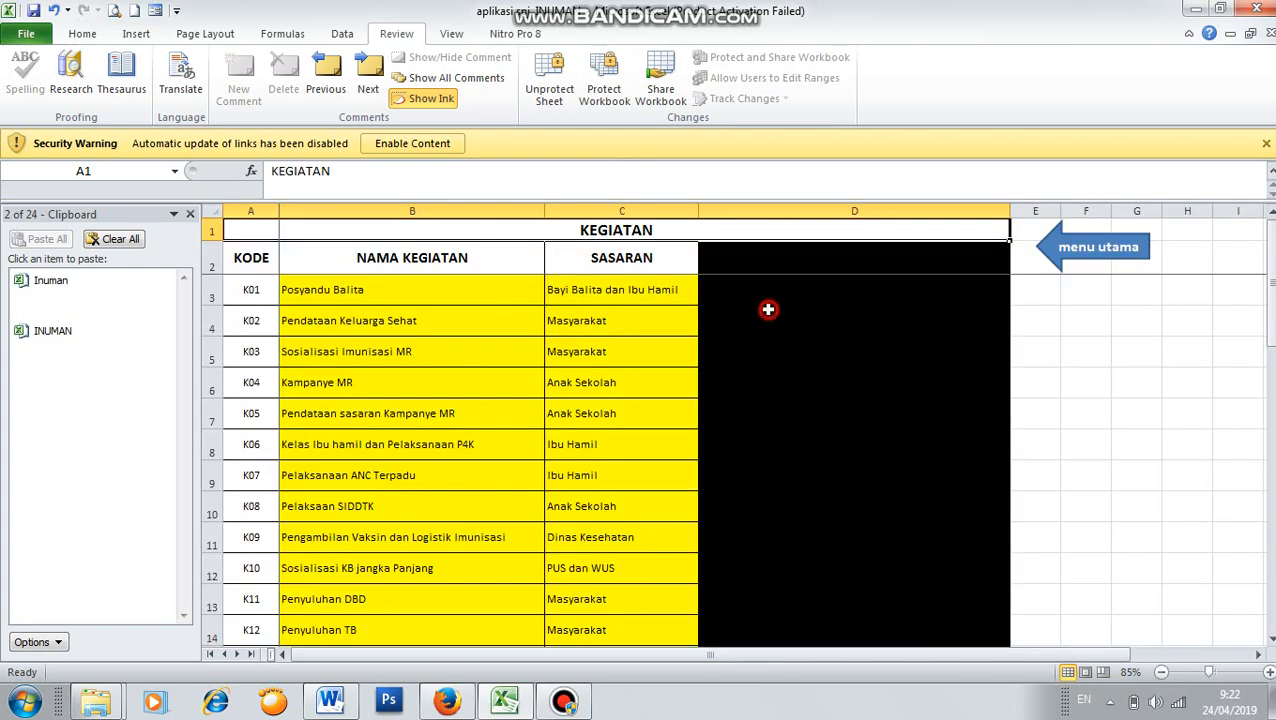
pyautogui.click(263, 363)
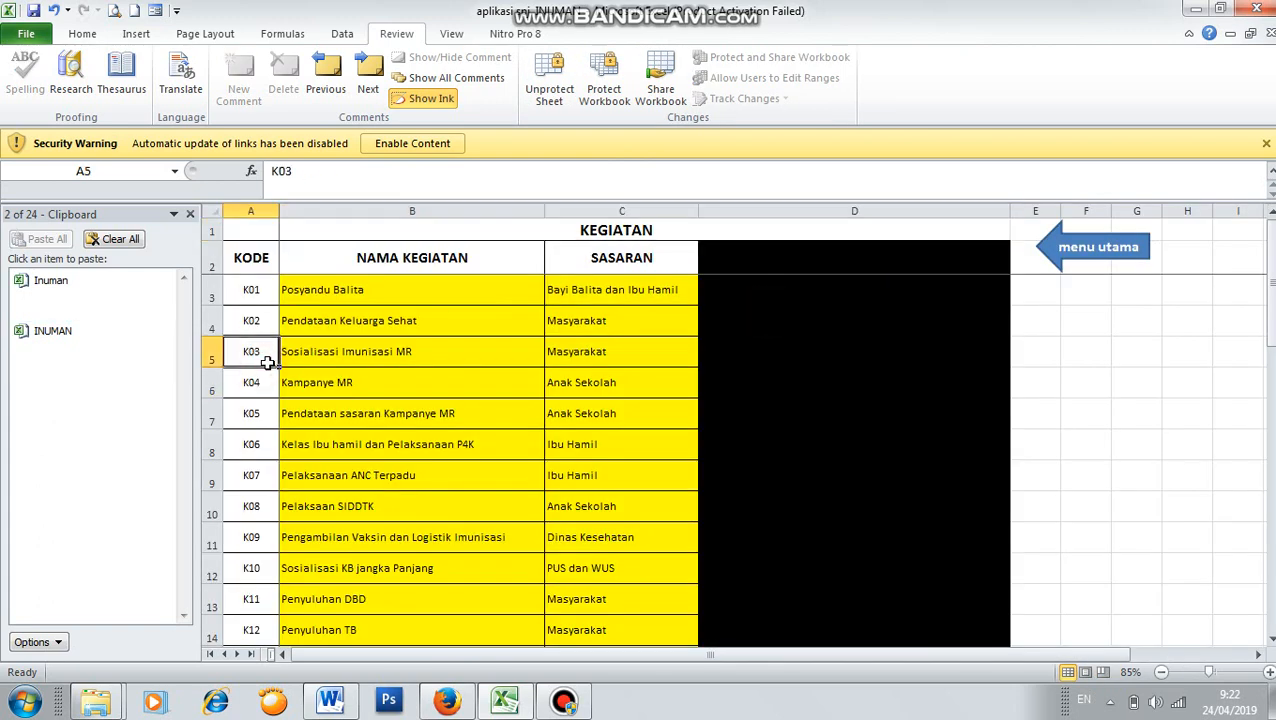
pyautogui.hotkey('ctrl', 'p')
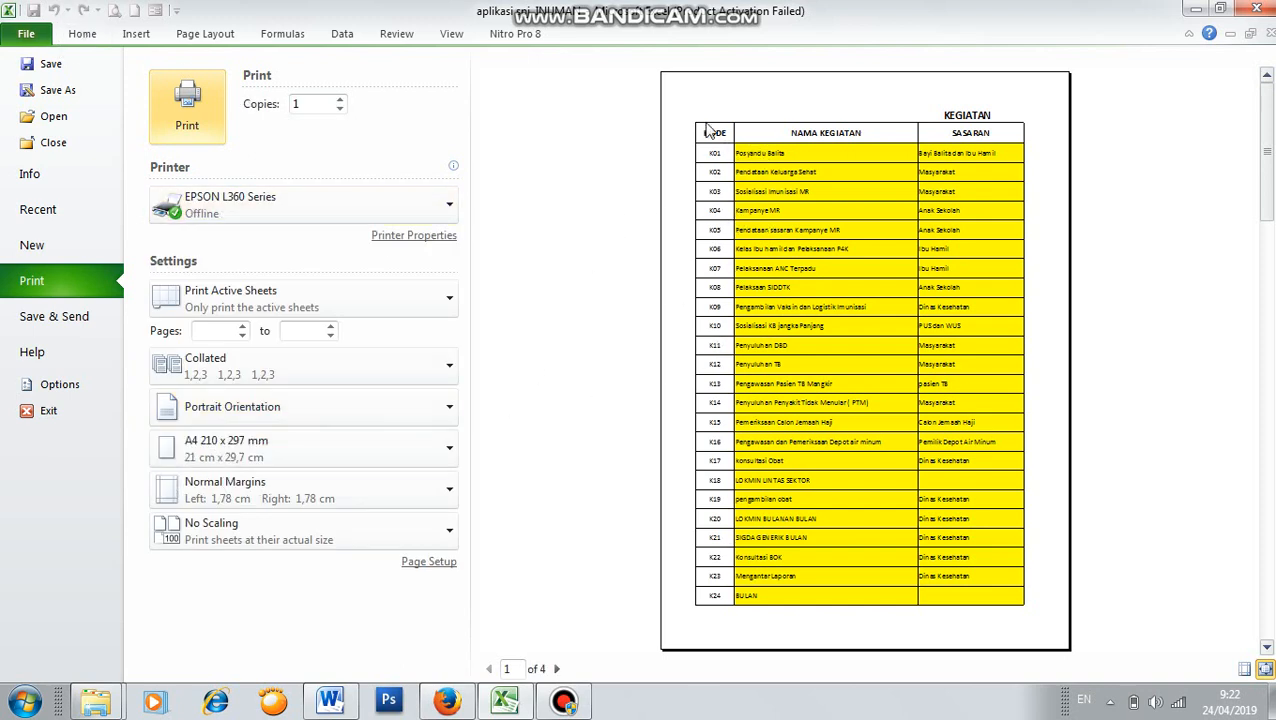
pyautogui.click(88, 37)
# - Try to edit the KODE header cell on the protected KEGIATAN sheet, and return to the main menu
pyautogui.click(251, 258)
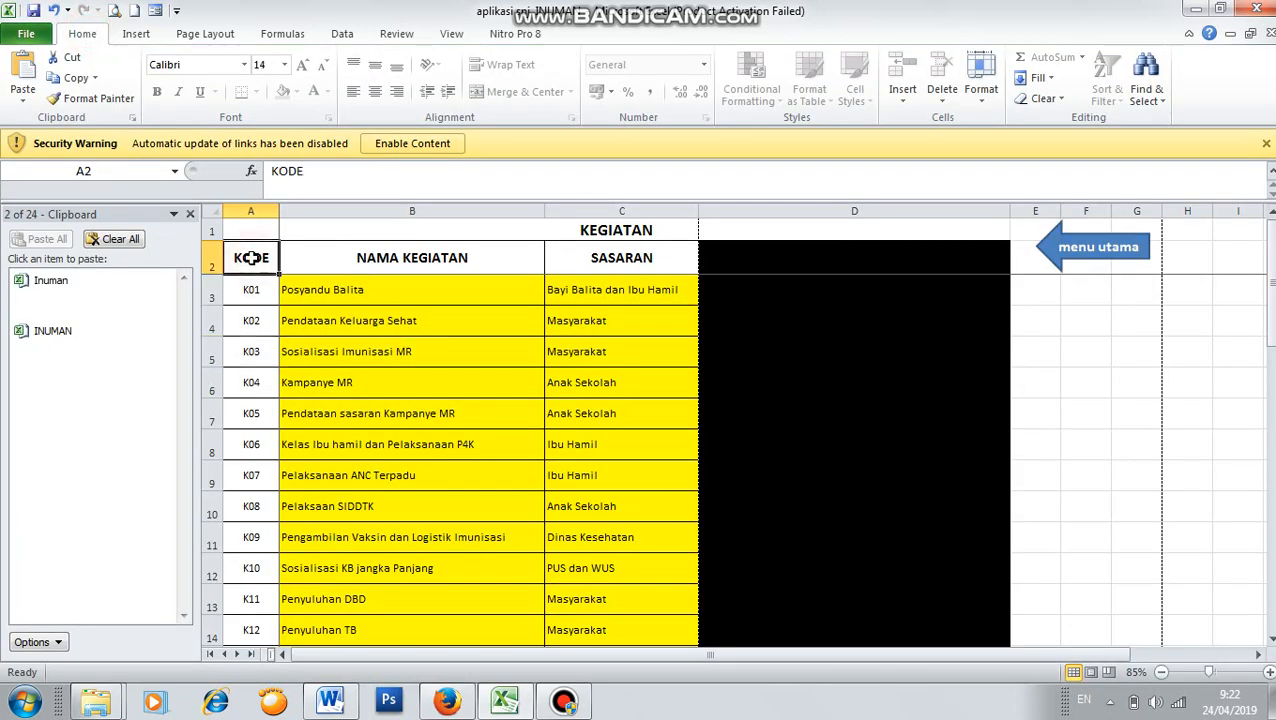
pyautogui.doubleClick(251, 258)
pyautogui.click(643, 407)
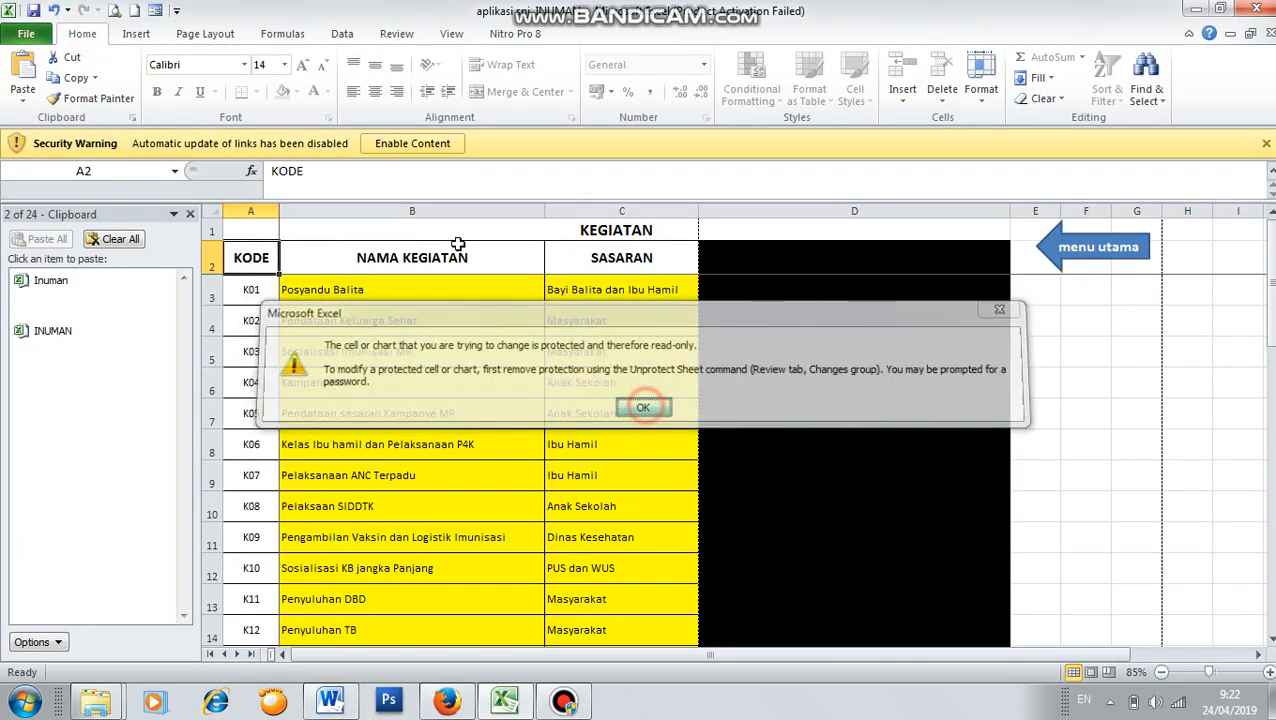
pyautogui.click(1130, 250)
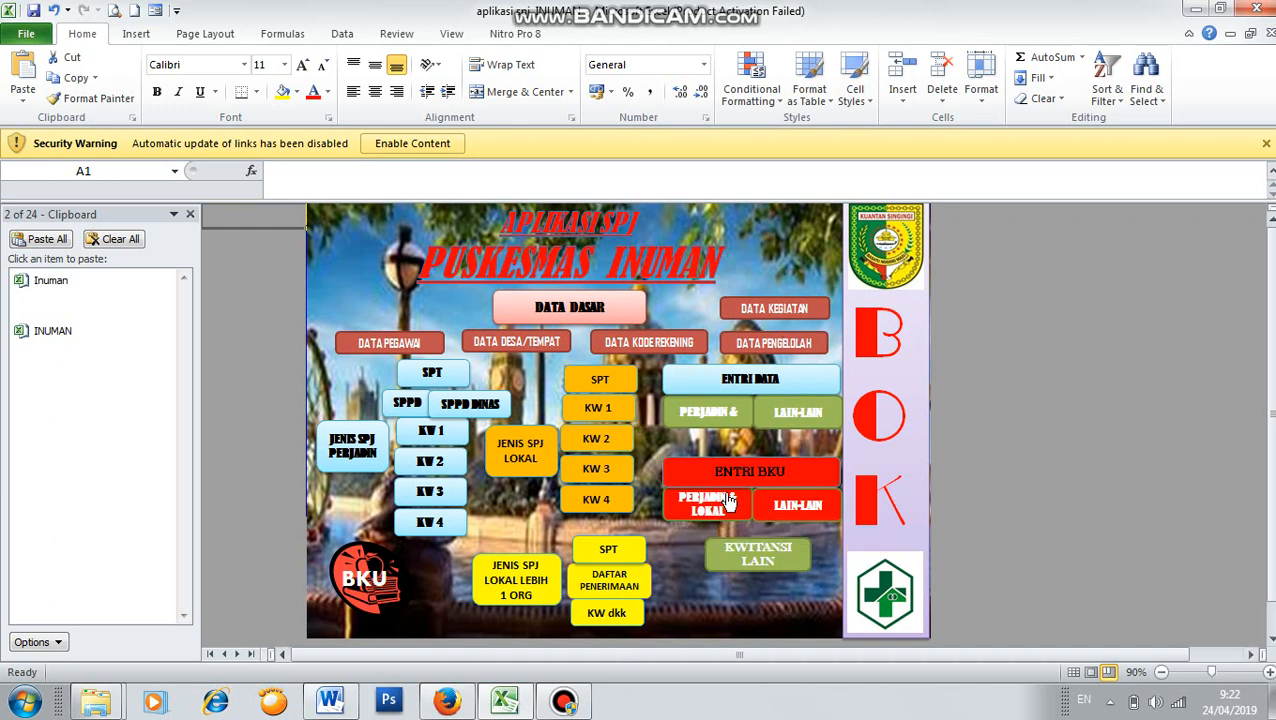
pyautogui.click(565, 703)
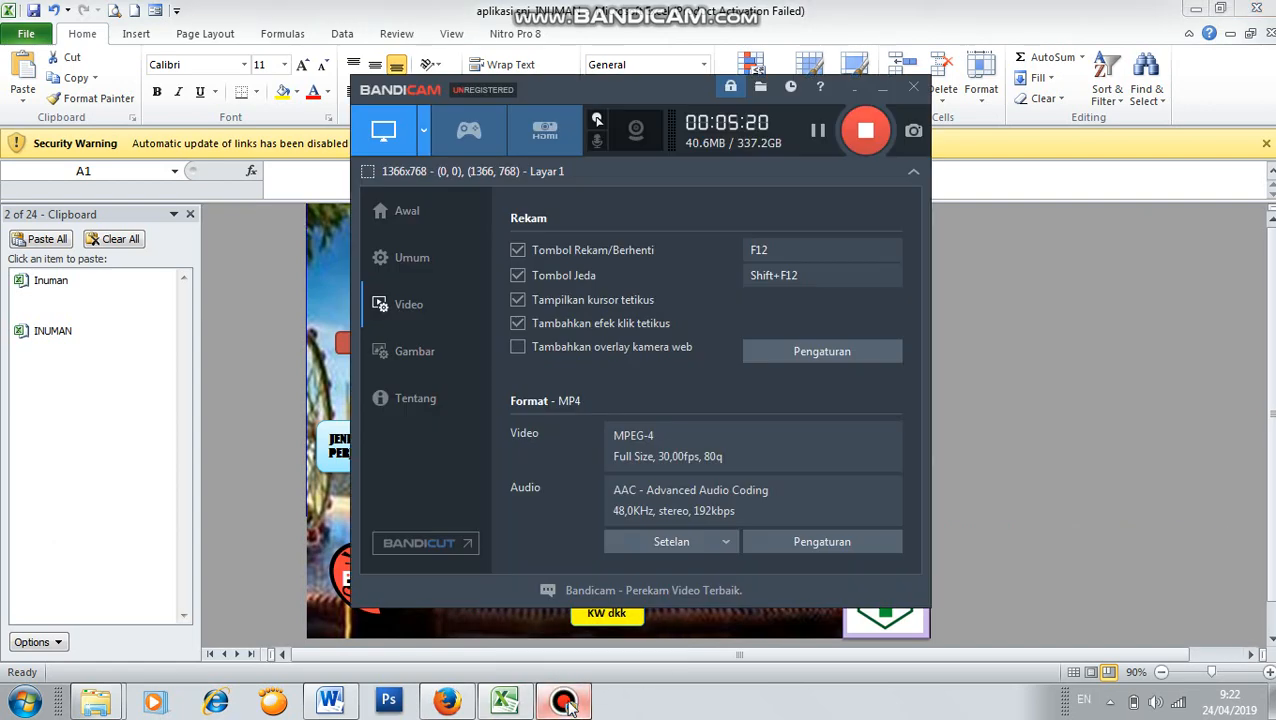
pyautogui.click(565, 703)
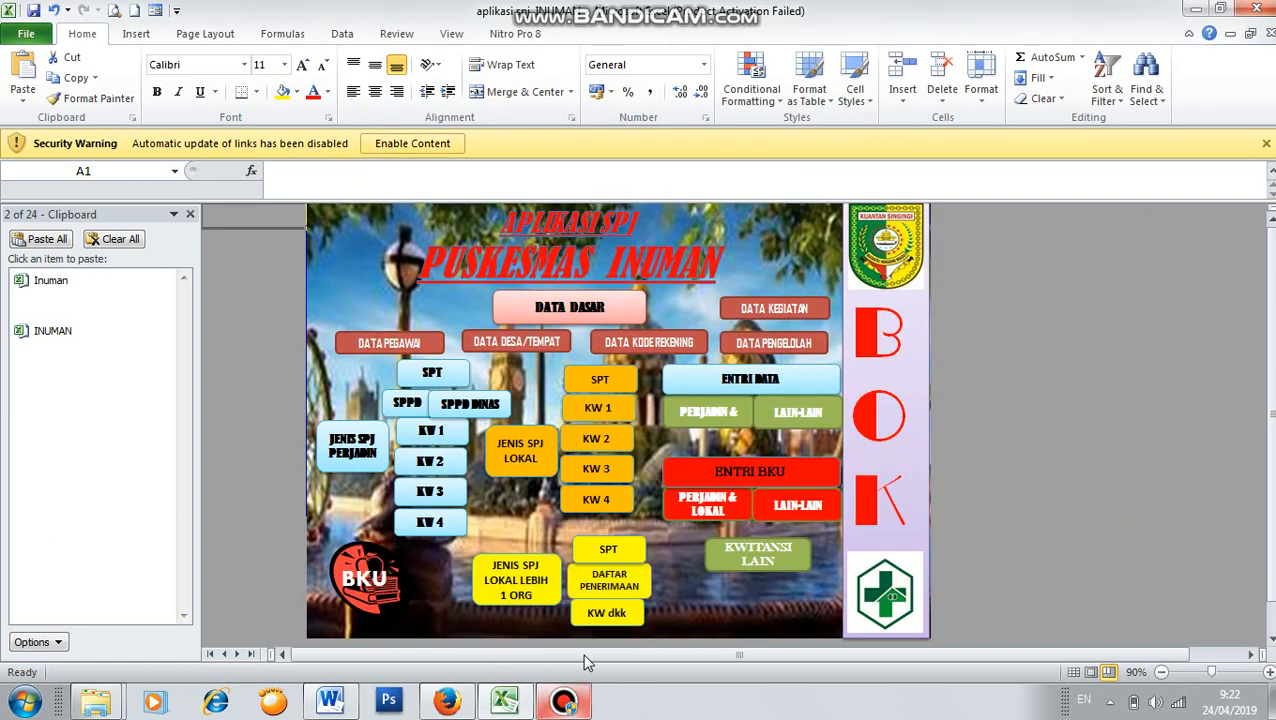
# - Open the ENTRI BKU sheet for PERJADIN & LOKAL and clear the Kode Petugas entries in rows 8 to 11
pyautogui.click(714, 508)
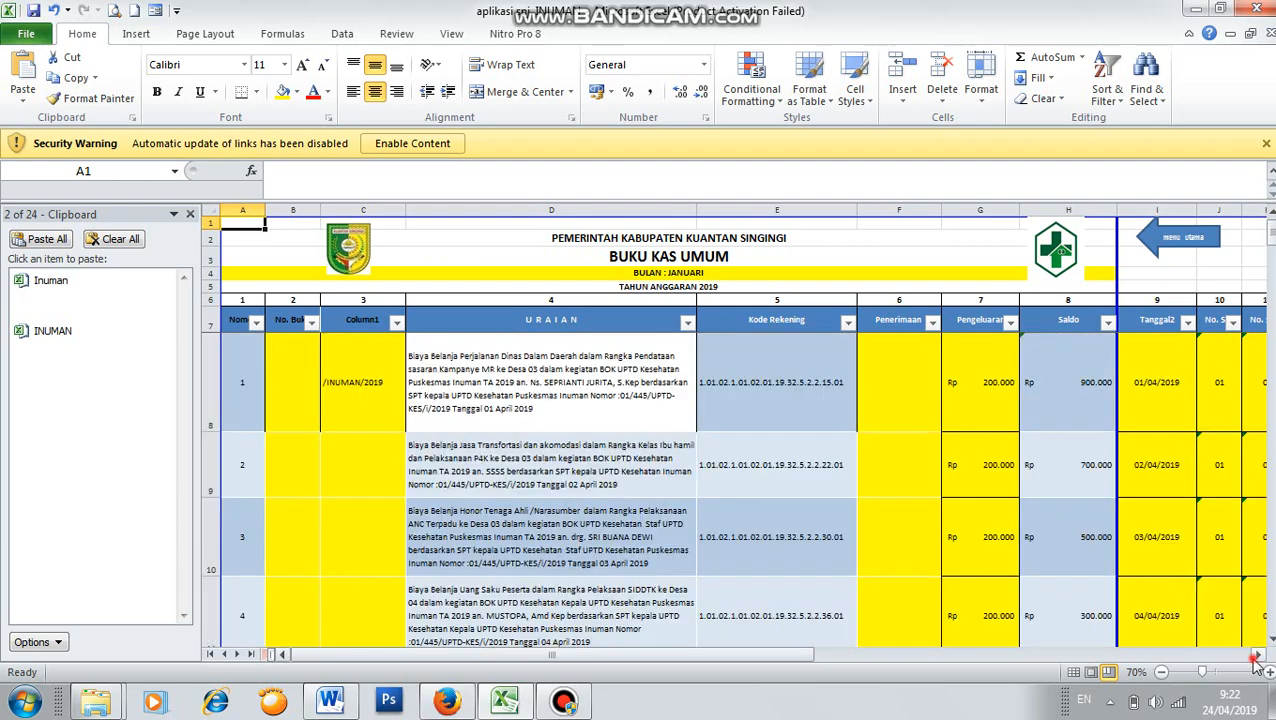
pyautogui.moveTo(1258, 654); pyautogui.dragTo(1258, 654)
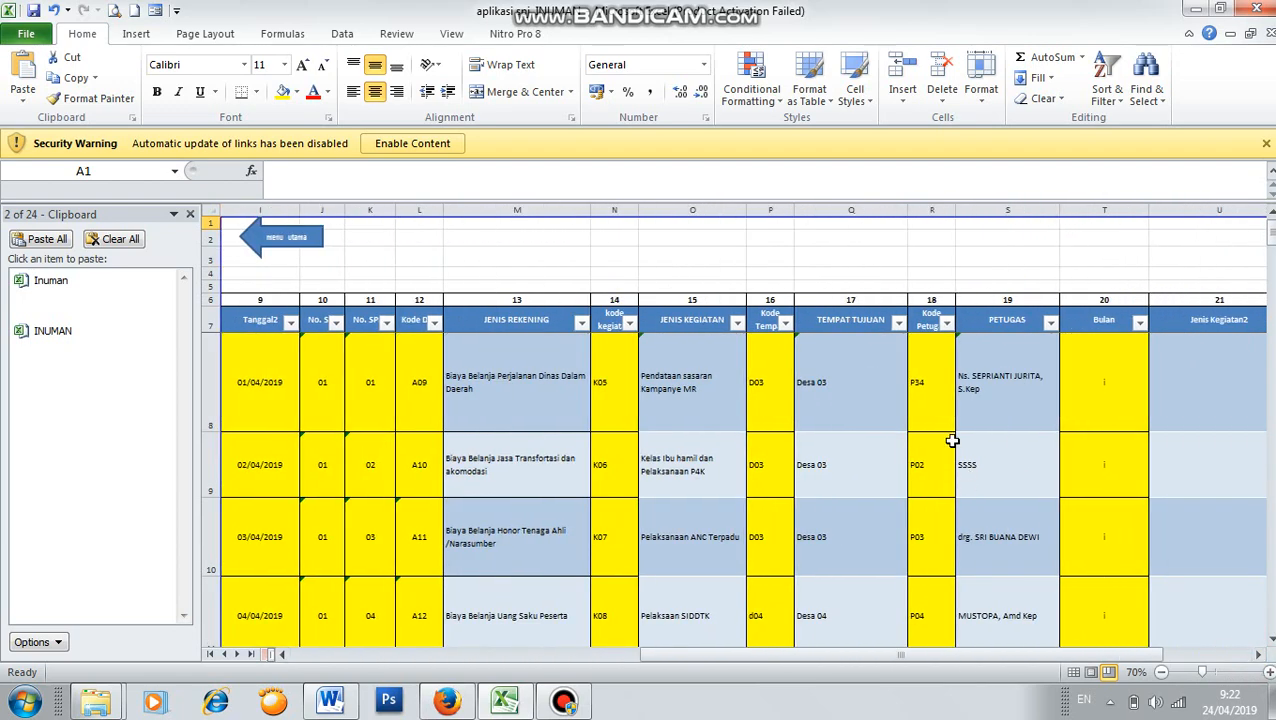
pyautogui.moveTo(917, 390); pyautogui.dragTo(929, 509)
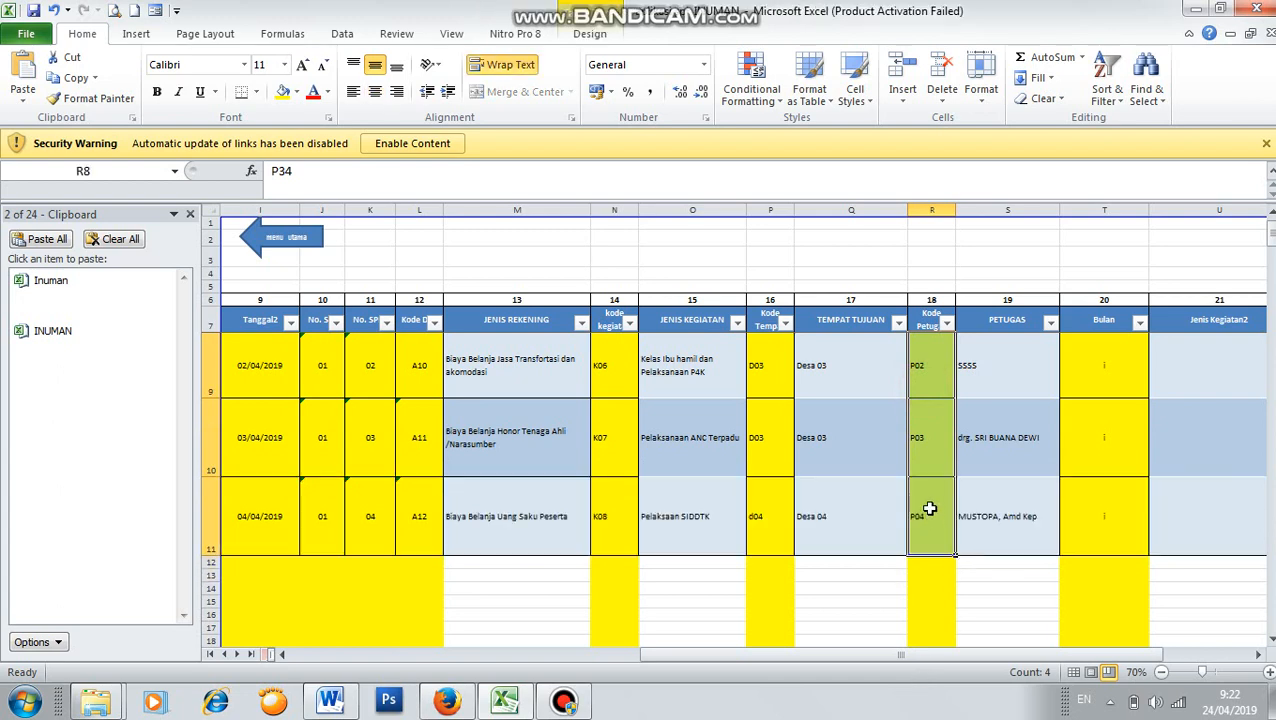
pyautogui.press('Delete')
pyautogui.scroll(1, 712, 472)
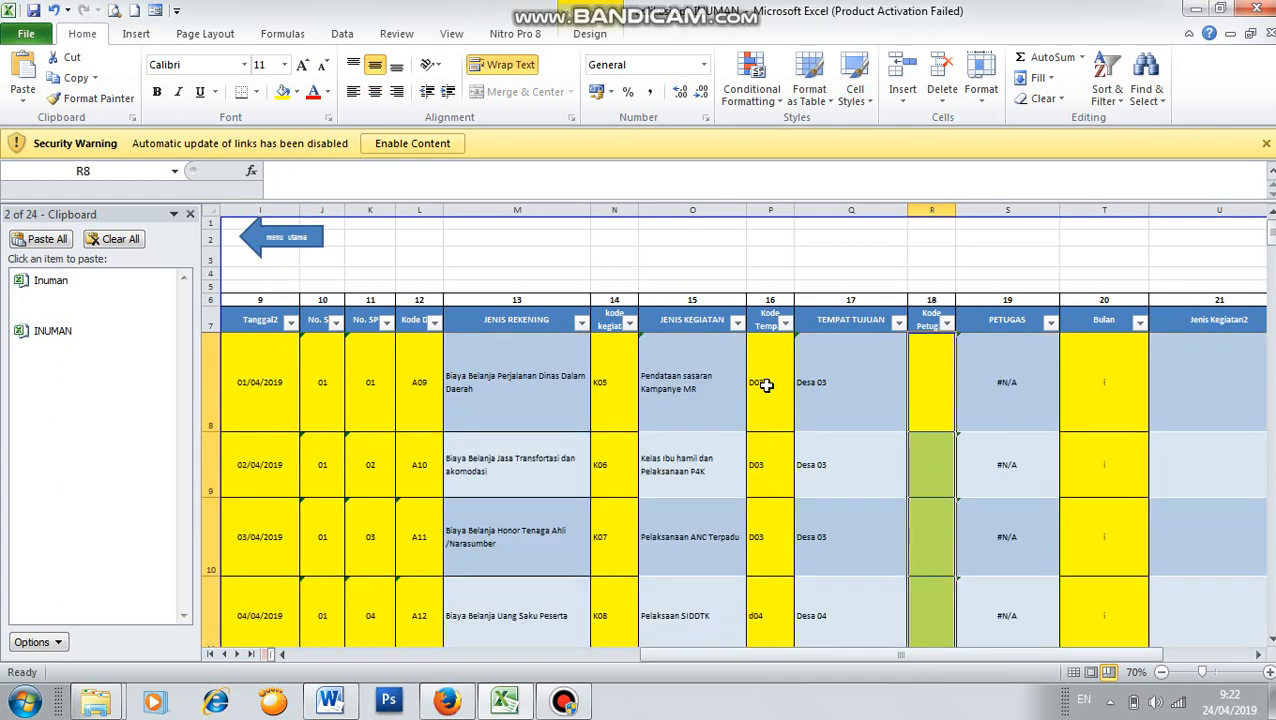
# - Clear the Kode Tempat entries in rows 8 to 11 of the BUKU KAS UMUM table
pyautogui.moveTo(765, 385); pyautogui.dragTo(765, 532)
pyautogui.press('Delete')
pyautogui.scroll(1, 618, 365)
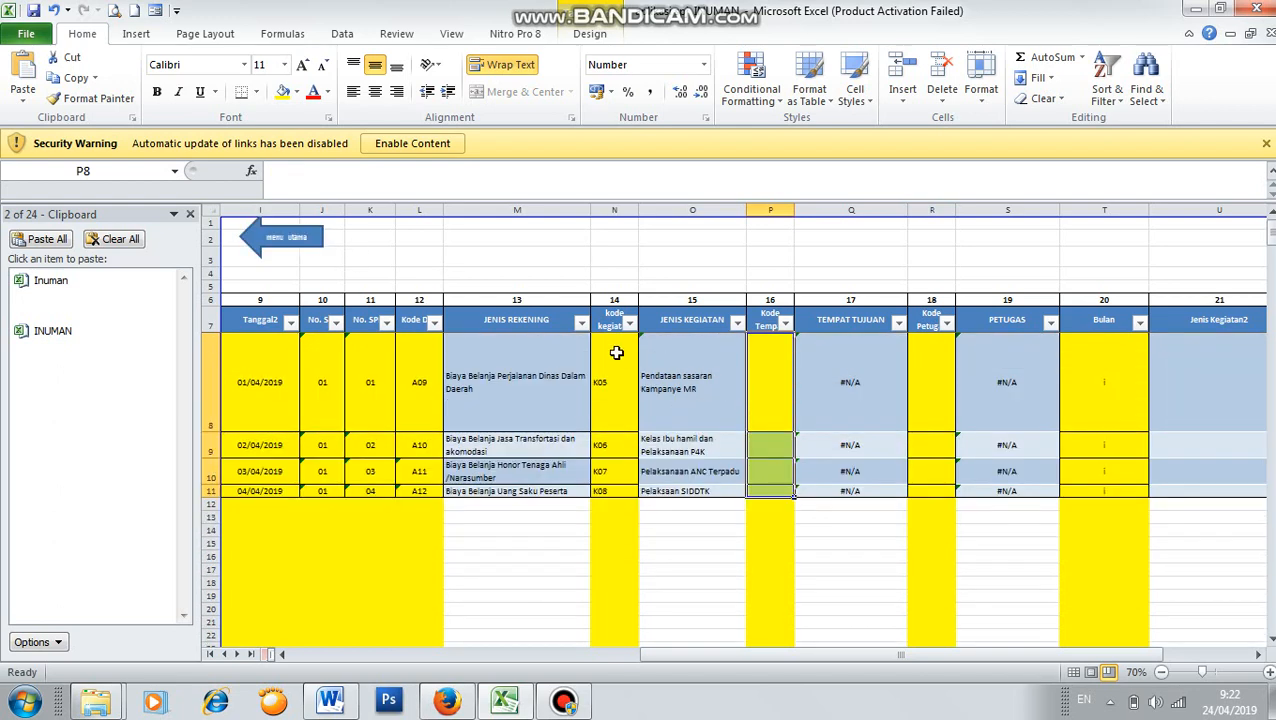
# - Clear the kode kegiatan entries in rows 8 to 11 of the BUKU KAS UMUM table
pyautogui.moveTo(616, 352); pyautogui.dragTo(616, 488)
pyautogui.press('BackSpace')
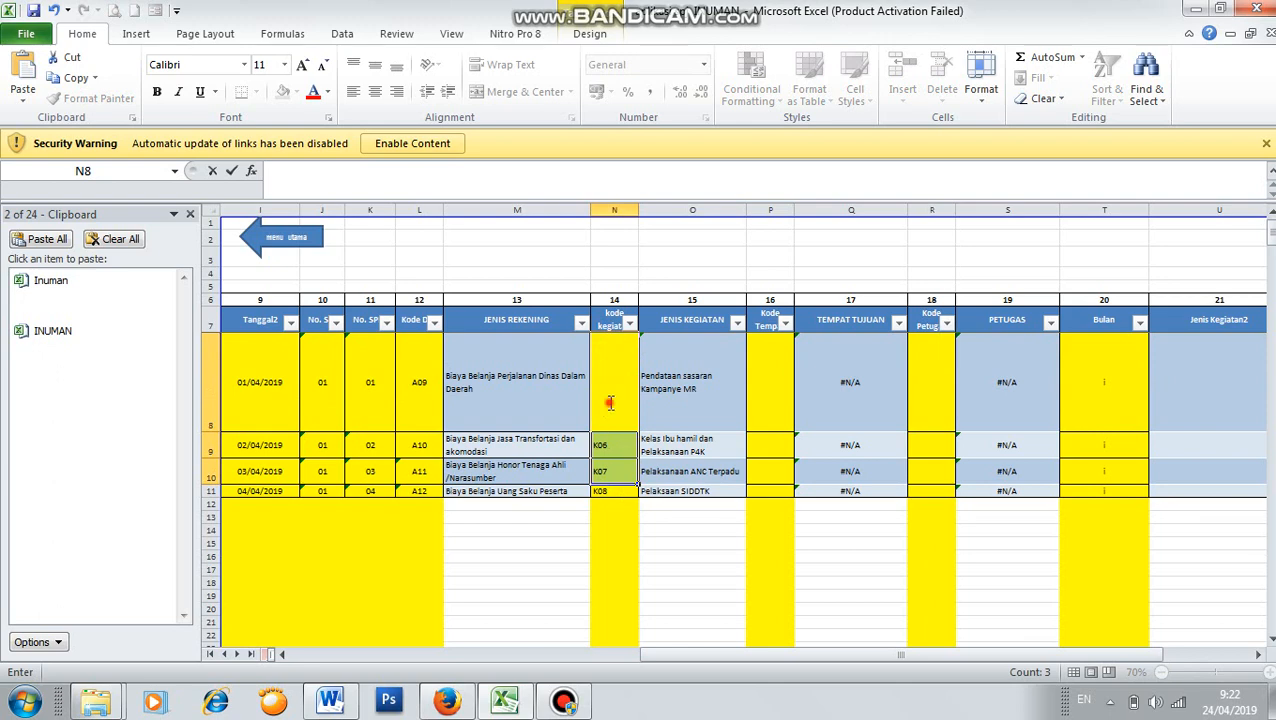
pyautogui.moveTo(614, 490); pyautogui.dragTo(626, 436)
pyautogui.press('Delete')
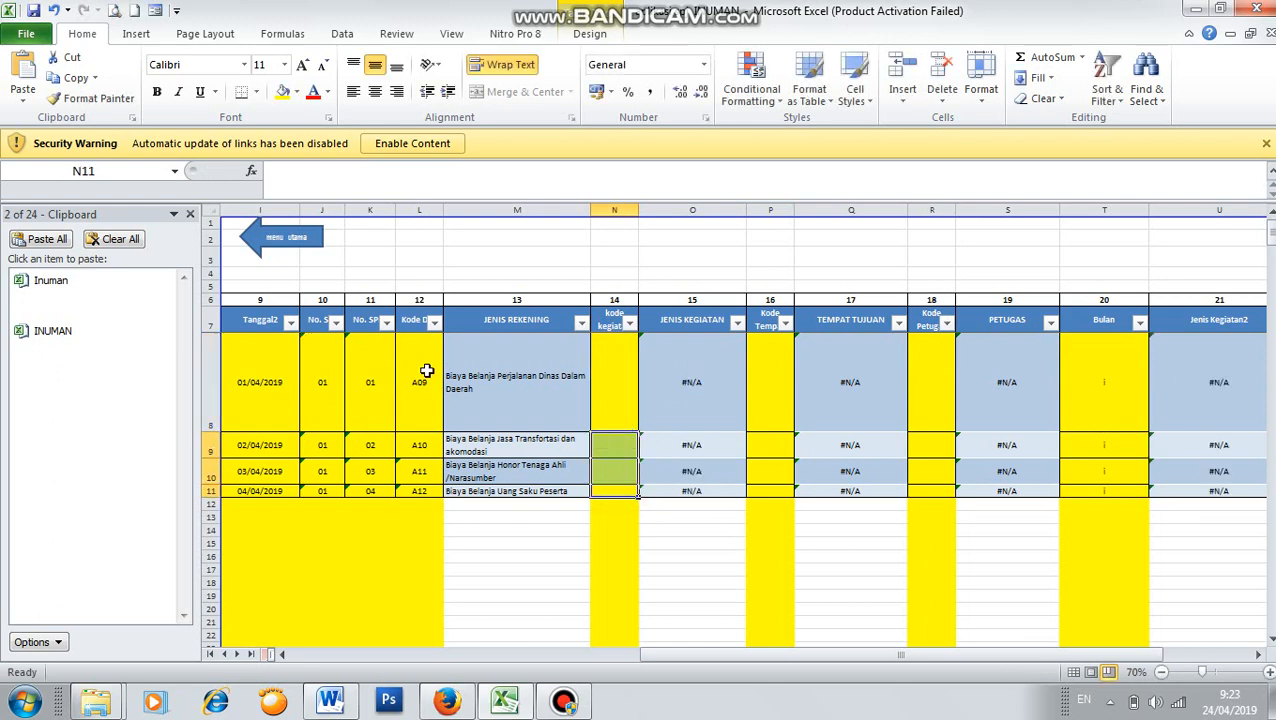
# - Clear the column L codes and the column J and K numbers in the filled BUKU KAS UMUM rows
pyautogui.moveTo(426, 365); pyautogui.dragTo(436, 497)
pyautogui.press('Delete')
pyautogui.moveTo(312, 378); pyautogui.dragTo(363, 501)
pyautogui.press('Delete')
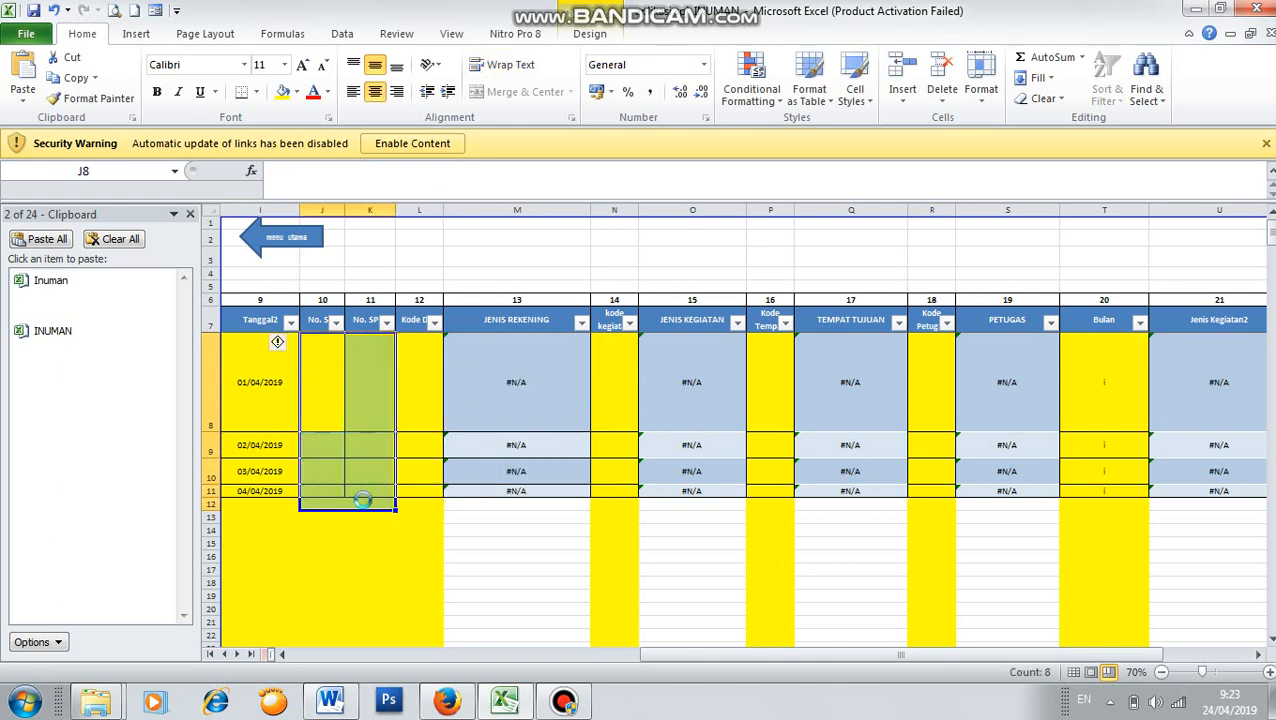
# - Clear the Pengeluaran amounts and the Tanggal2 dates in rows 8 to 11 of the BUKU KAS UMUM table
pyautogui.click(1080, 658)
pyautogui.moveTo(1080, 668); pyautogui.dragTo(780, 658)
pyautogui.moveTo(920, 390); pyautogui.dragTo(933, 488)
pyautogui.press('Delete')
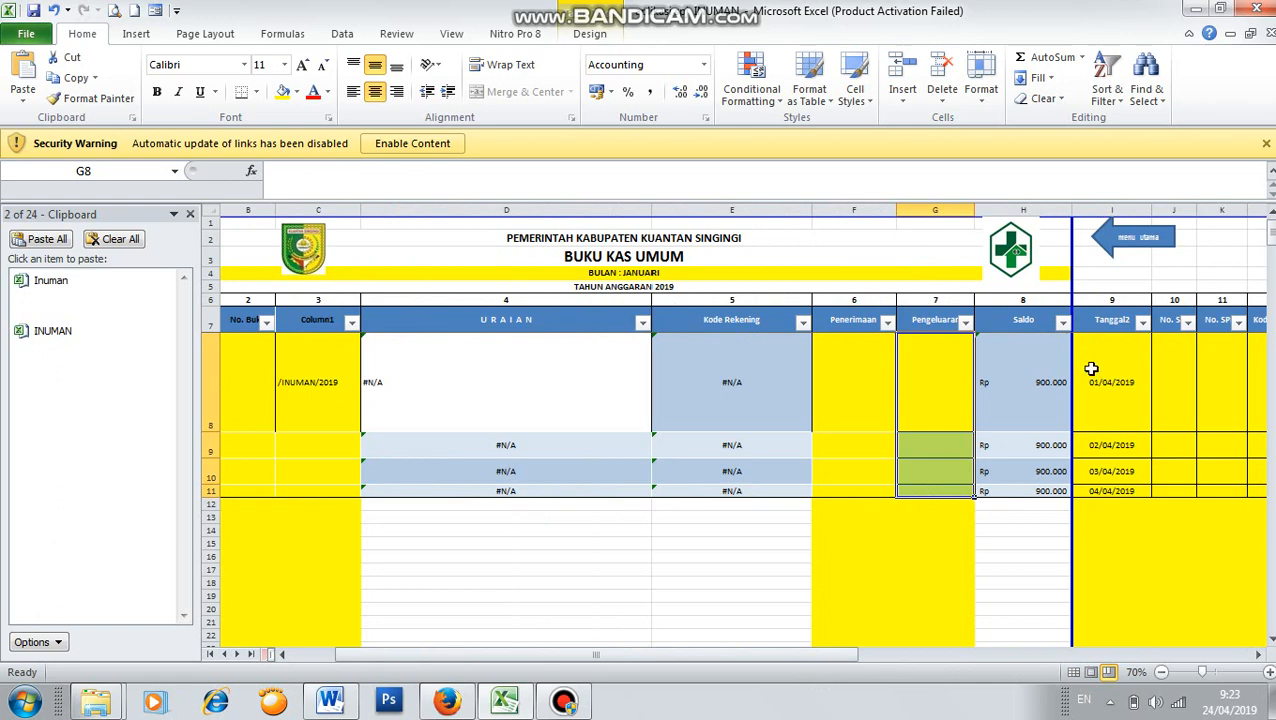
pyautogui.moveTo(1090, 378); pyautogui.dragTo(1108, 500)
pyautogui.press('Delete')
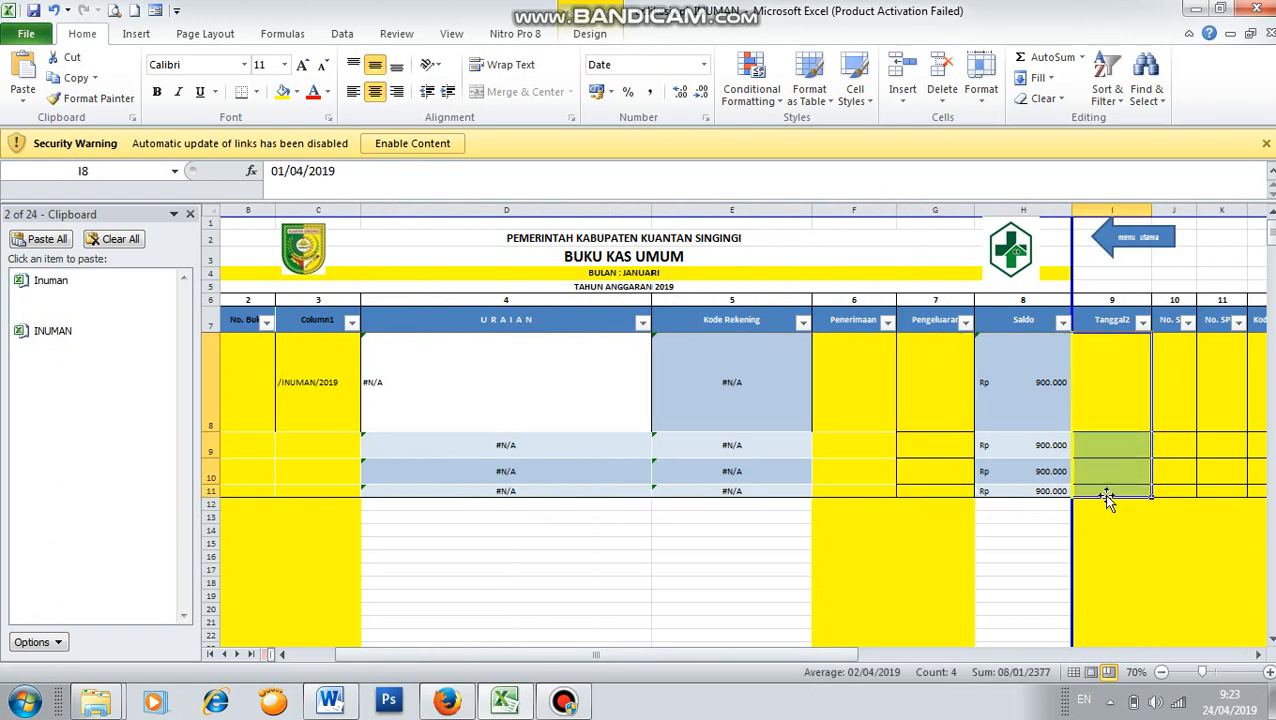
# - Extend the BUKU KAS UMUM table with a fifth entry by entering 5 in the number column in A12
pyautogui.click(320, 374)
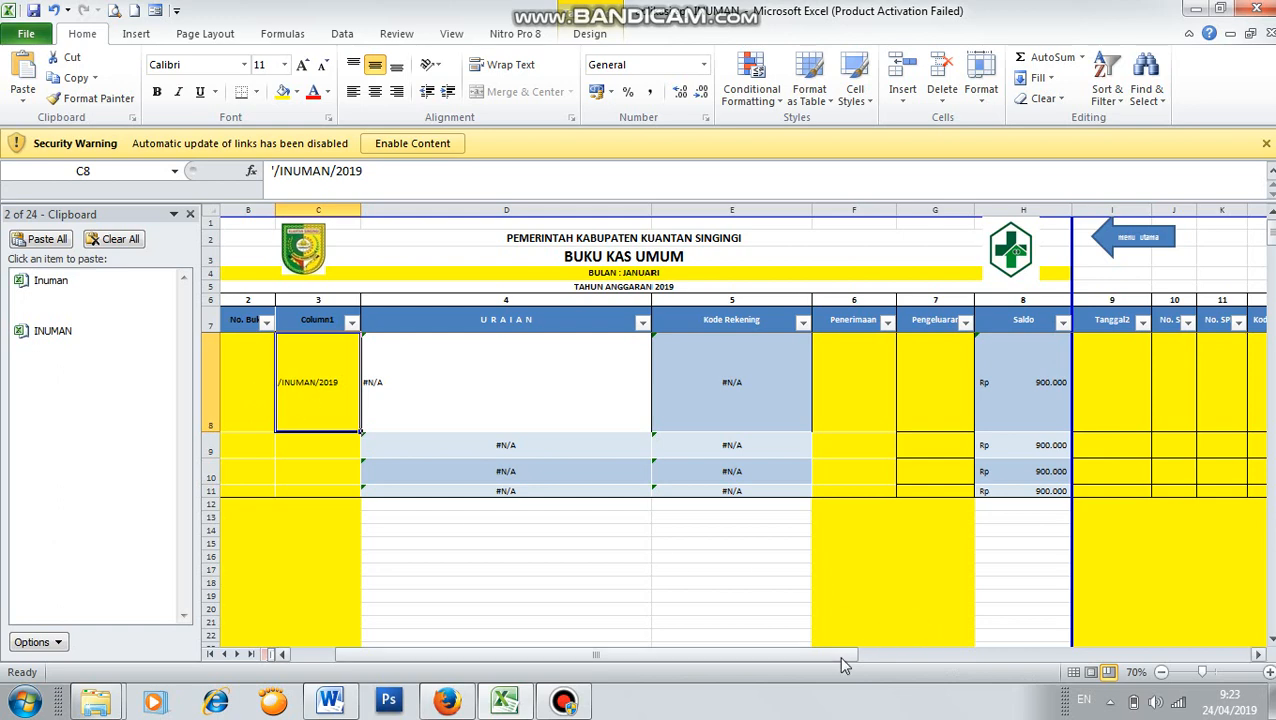
pyautogui.moveTo(850, 655); pyautogui.dragTo(812, 655)
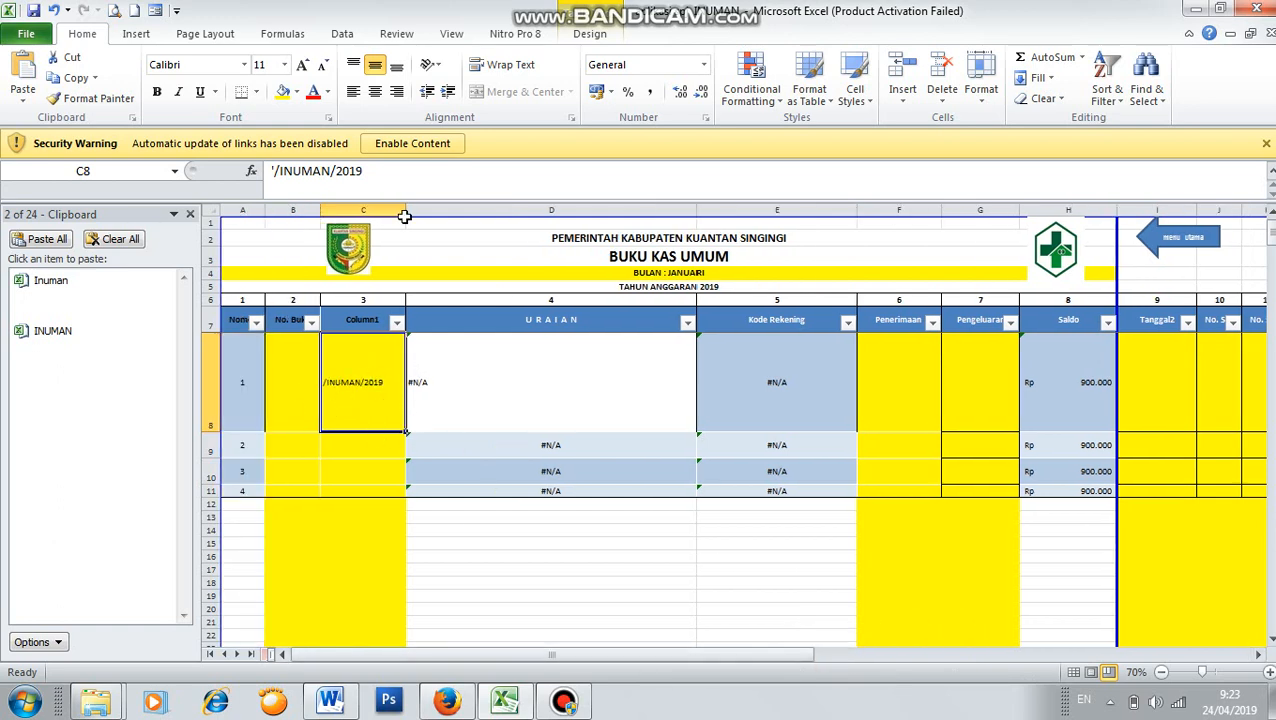
pyautogui.click(225, 380)
pyautogui.click(239, 443)
pyautogui.click(243, 384)
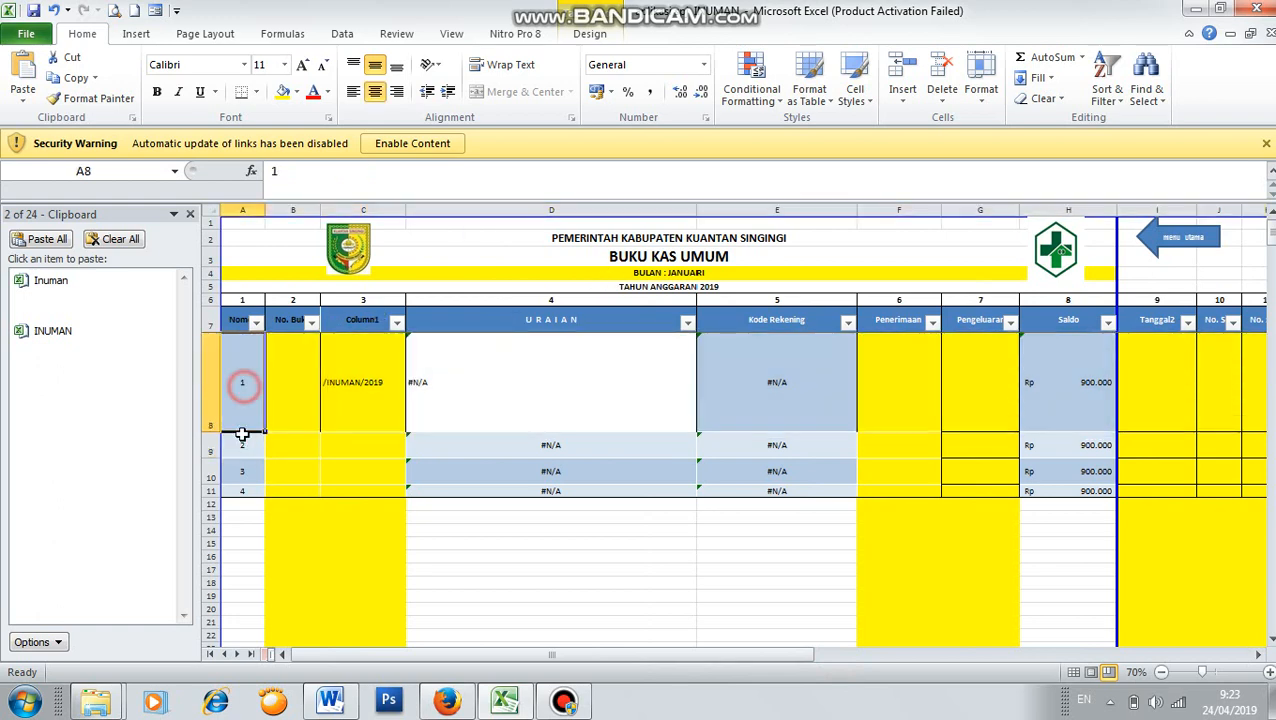
pyautogui.click(242, 444)
pyautogui.click(240, 471)
pyautogui.click(240, 491)
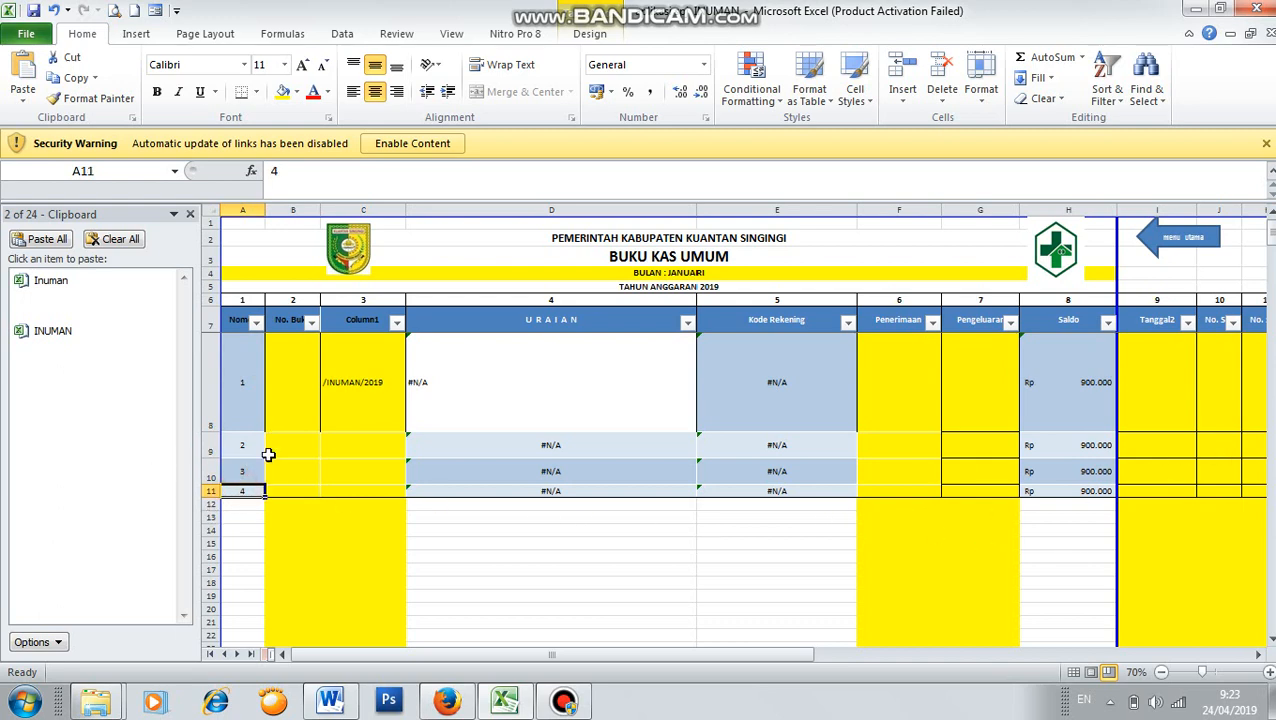
pyautogui.click(241, 503)
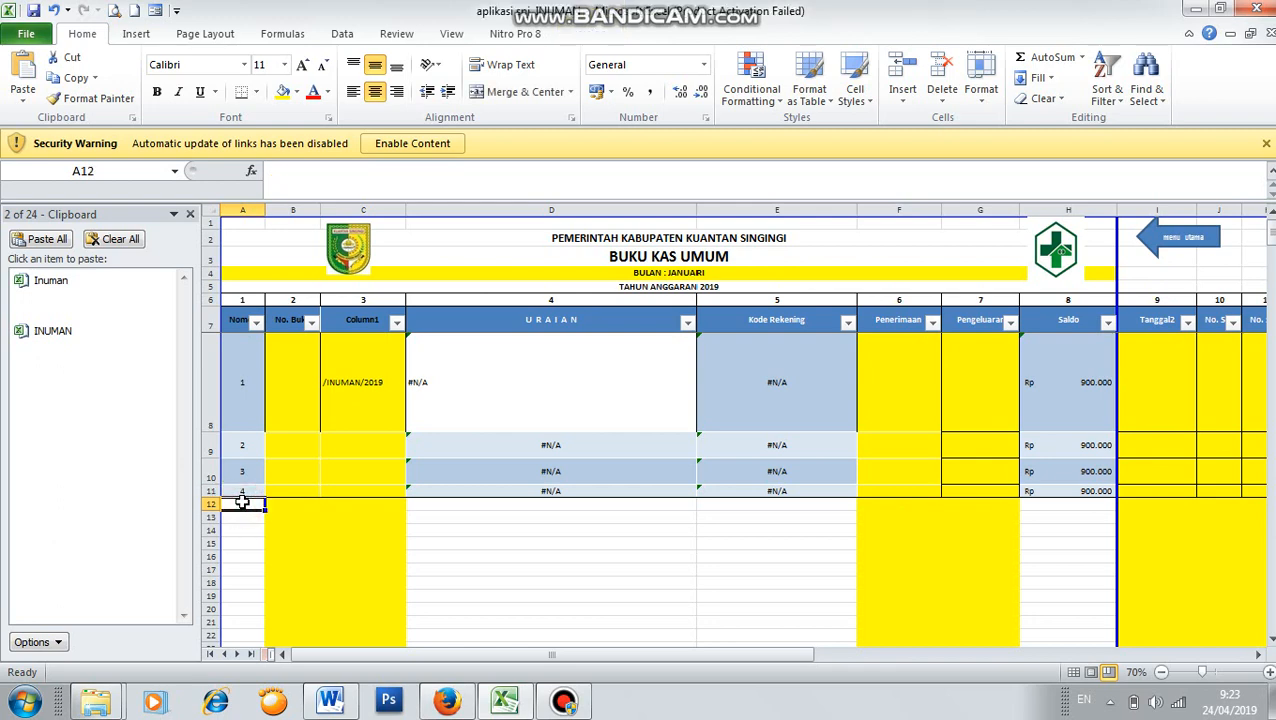
pyautogui.write('5')
pyautogui.press('Return')
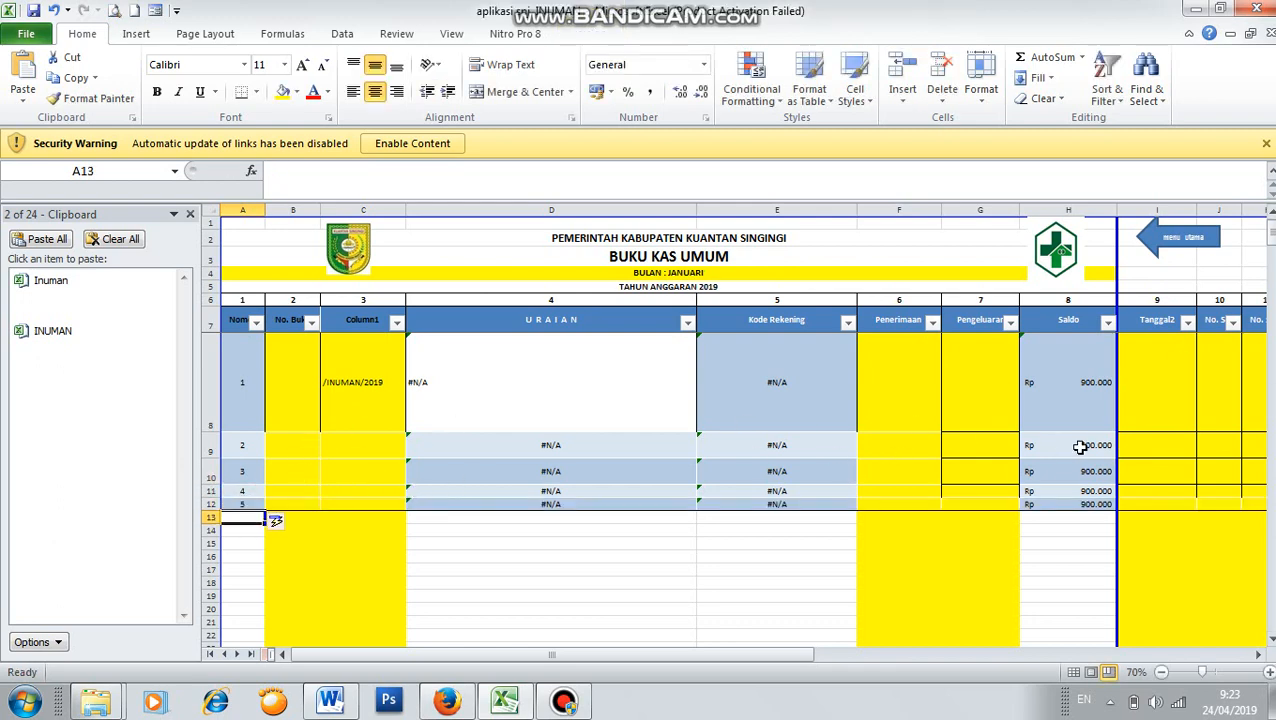
# - Enter 2500000 as the Pengeluaran amount for entry 1 in row 8
pyautogui.click(645, 382)
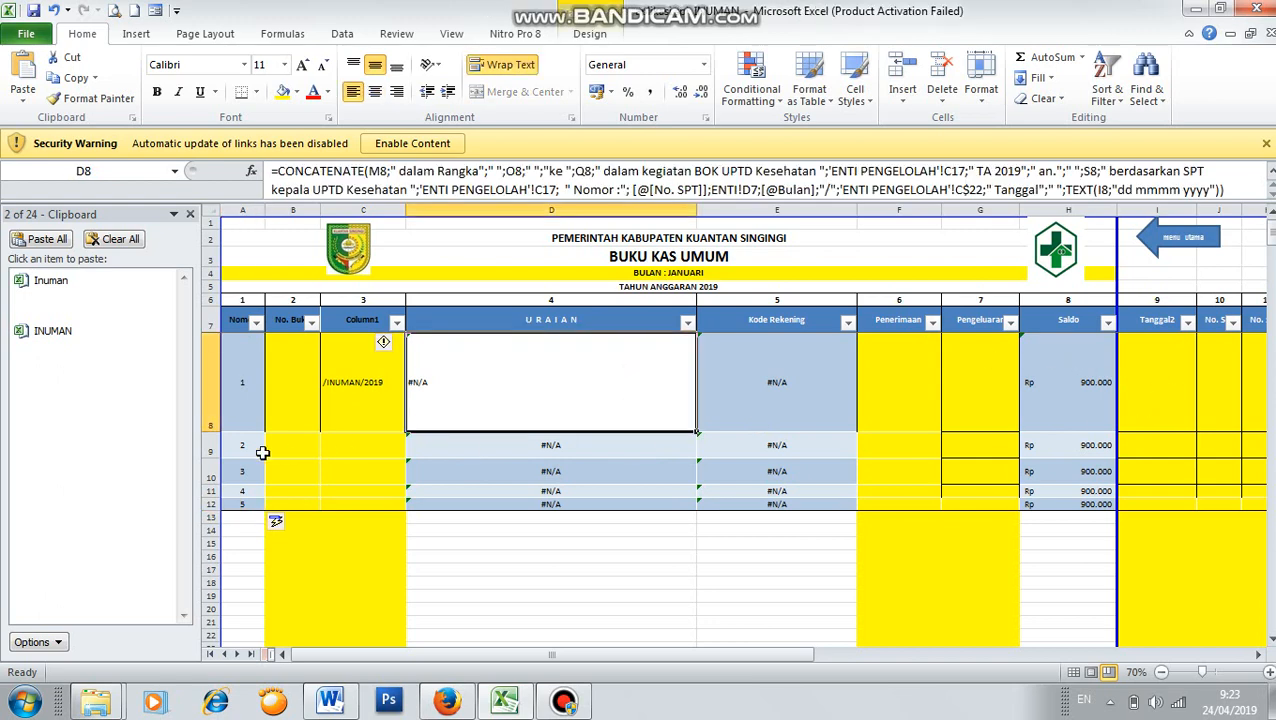
pyautogui.click(242, 386)
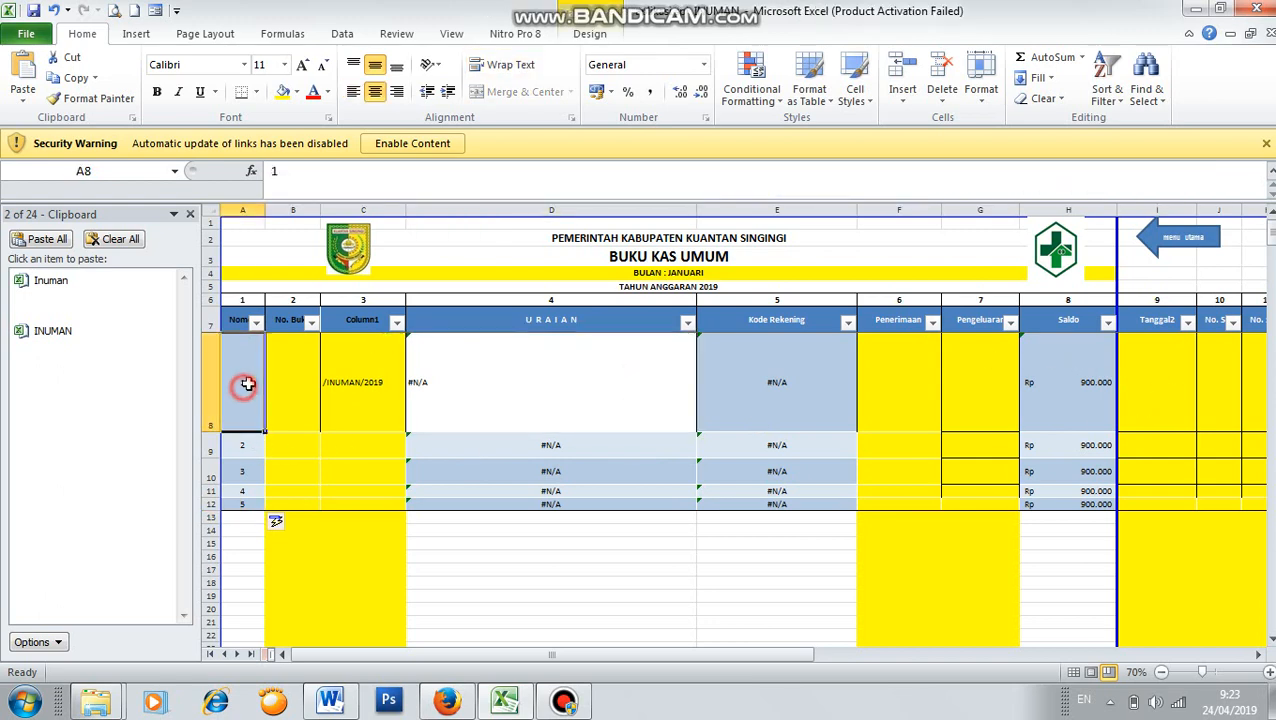
pyautogui.click(973, 378)
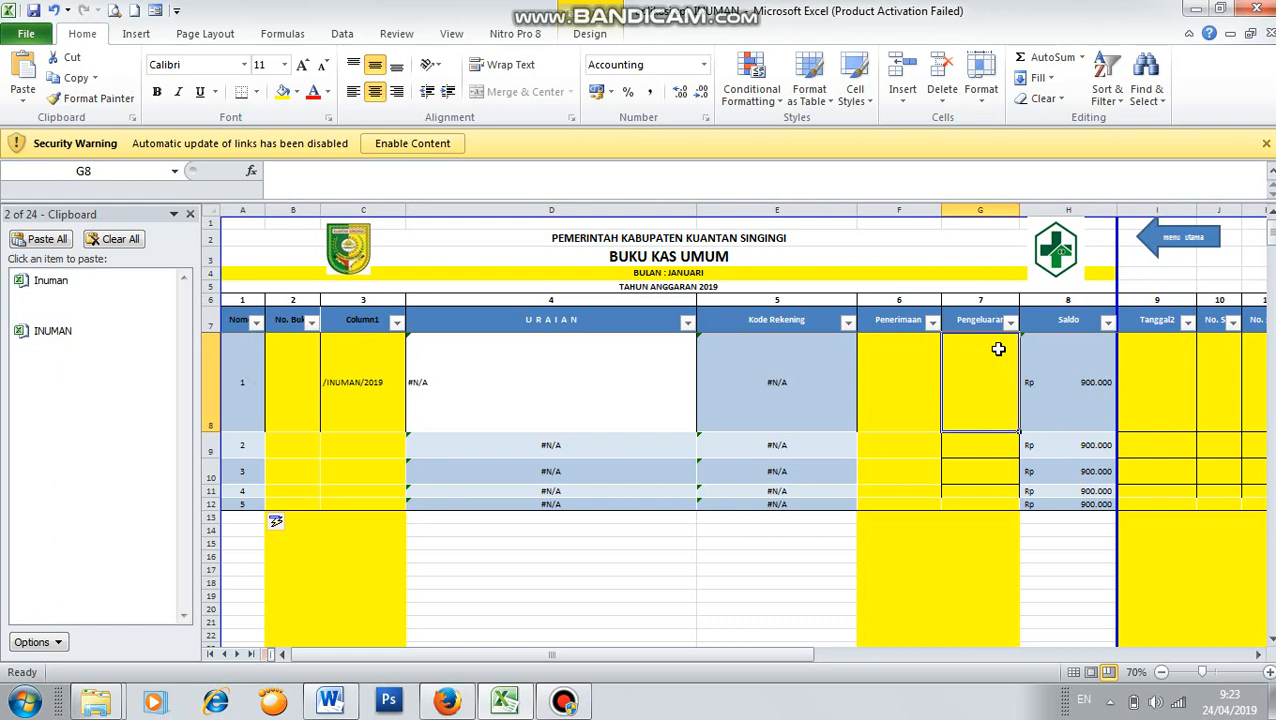
pyautogui.write('3')
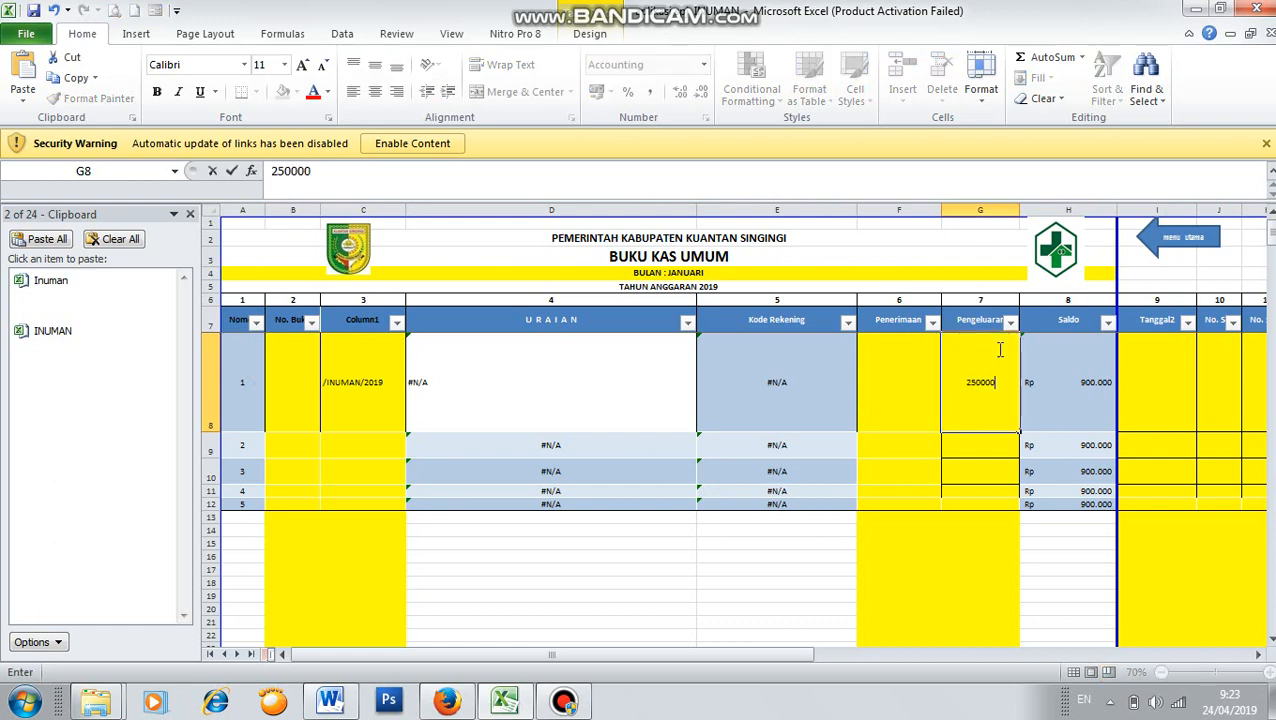
pyautogui.press('Tab')
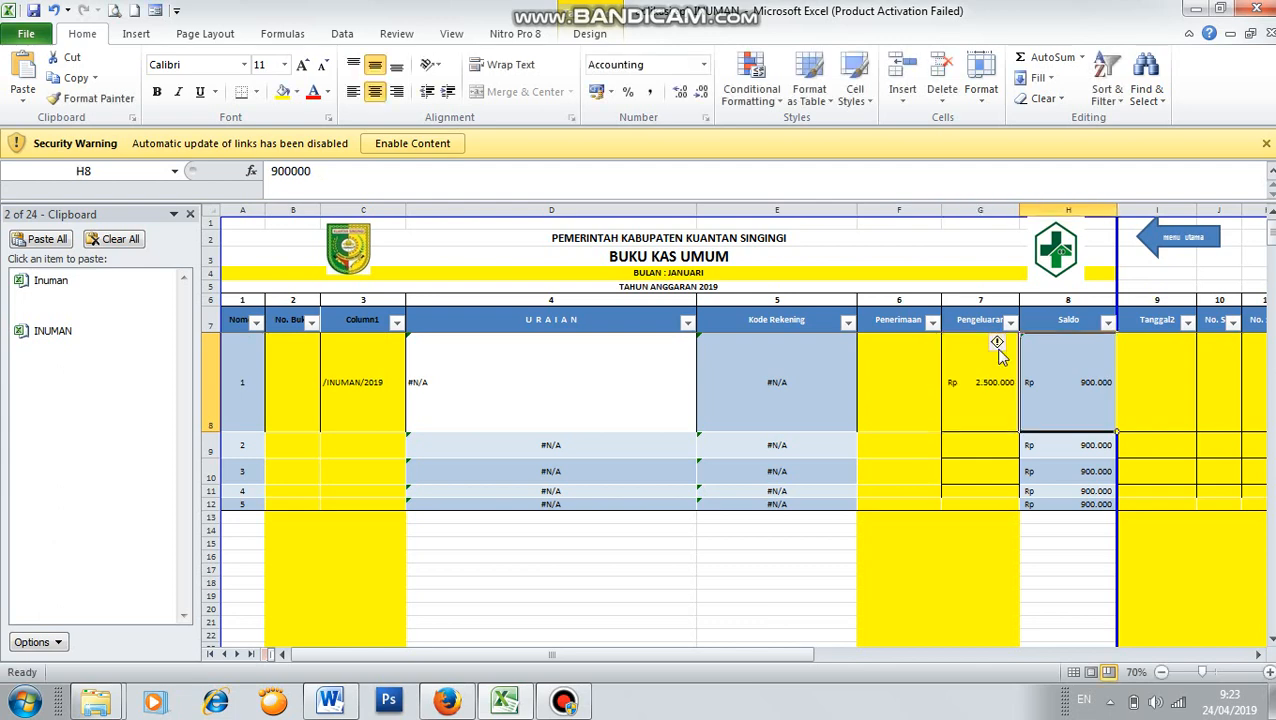
# - Set the Pengeluaran of entry 1 to 250000 and enter 1/1/19 as its Tanggal2 date
pyautogui.click(998, 350)
pyautogui.write('2')
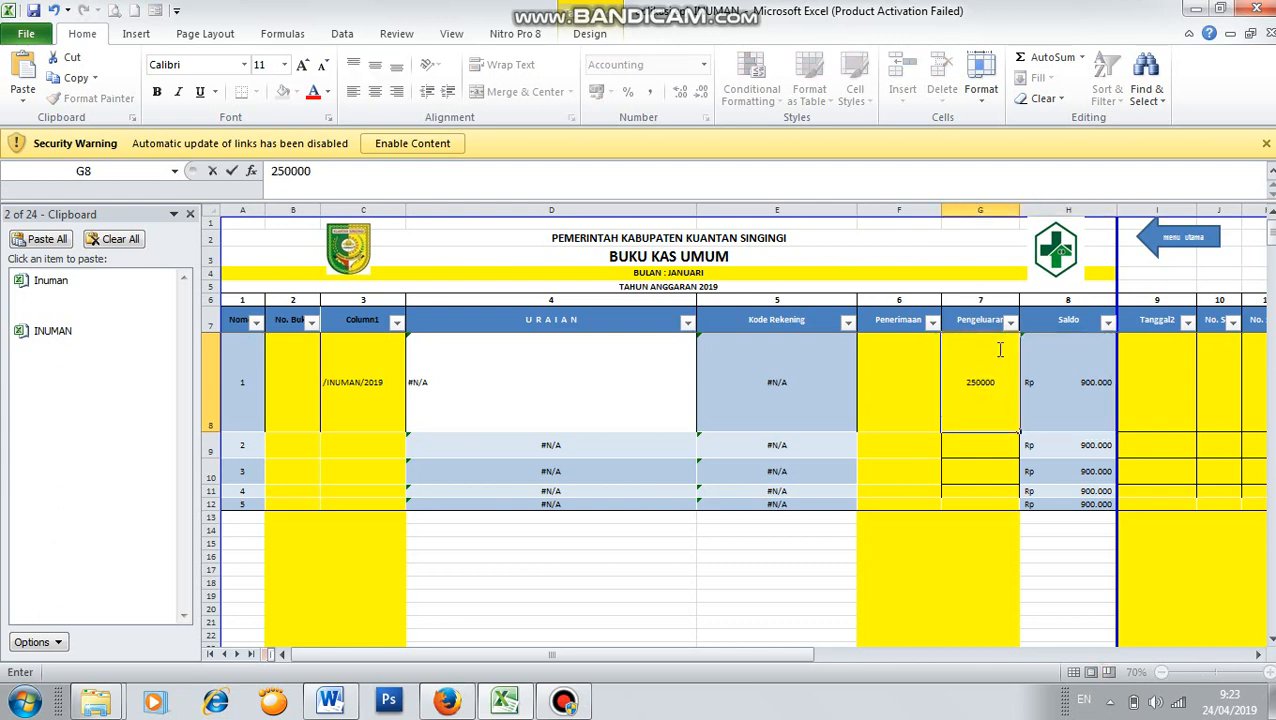
pyautogui.press('Tab')
pyautogui.press('Tab')
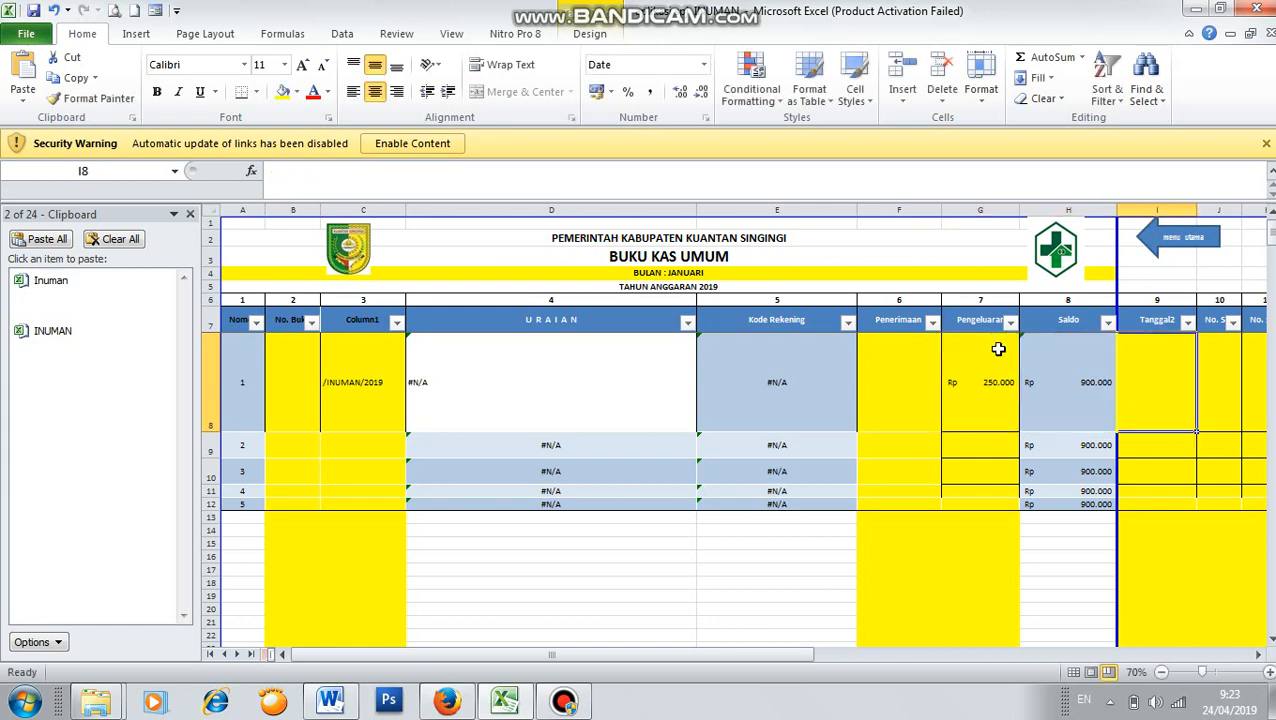
pyautogui.write('1/1/19')
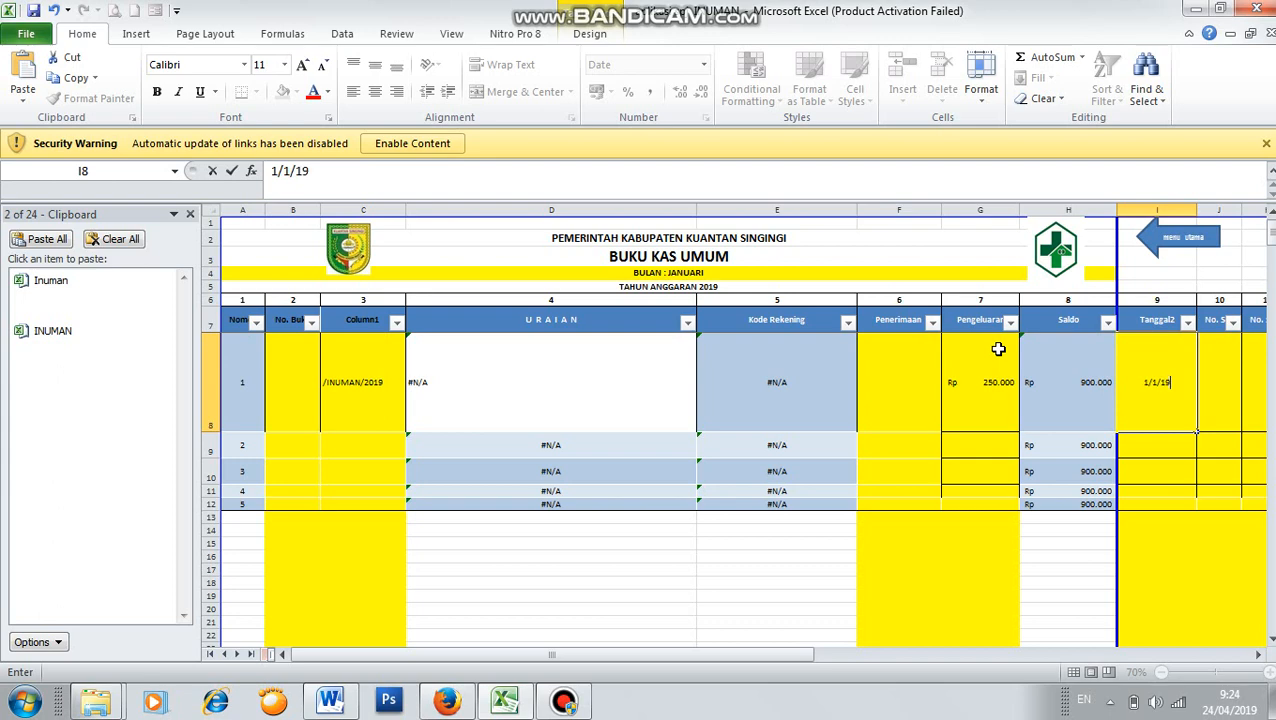
pyautogui.press('Tab')
pyautogui.press('Tab')
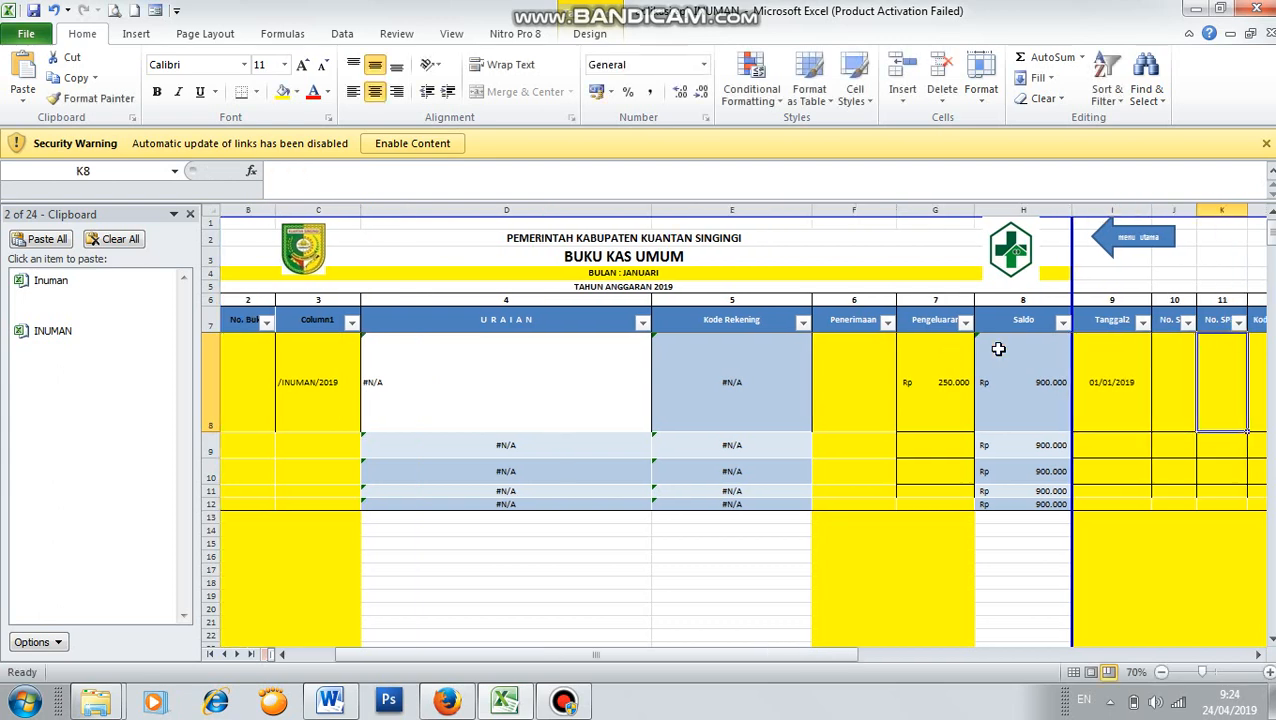
# - Enter 01 as text in both number columns, J8 and K8, of entry 1
pyautogui.press('Left')
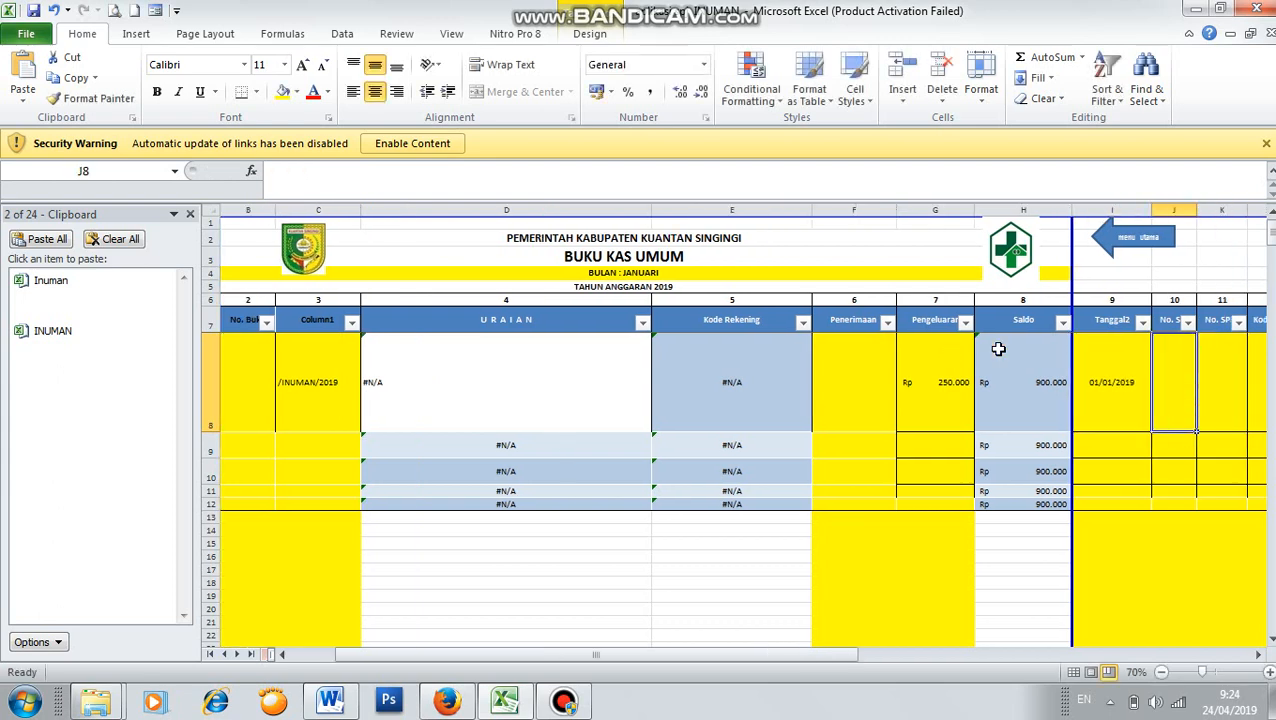
pyautogui.write('0')
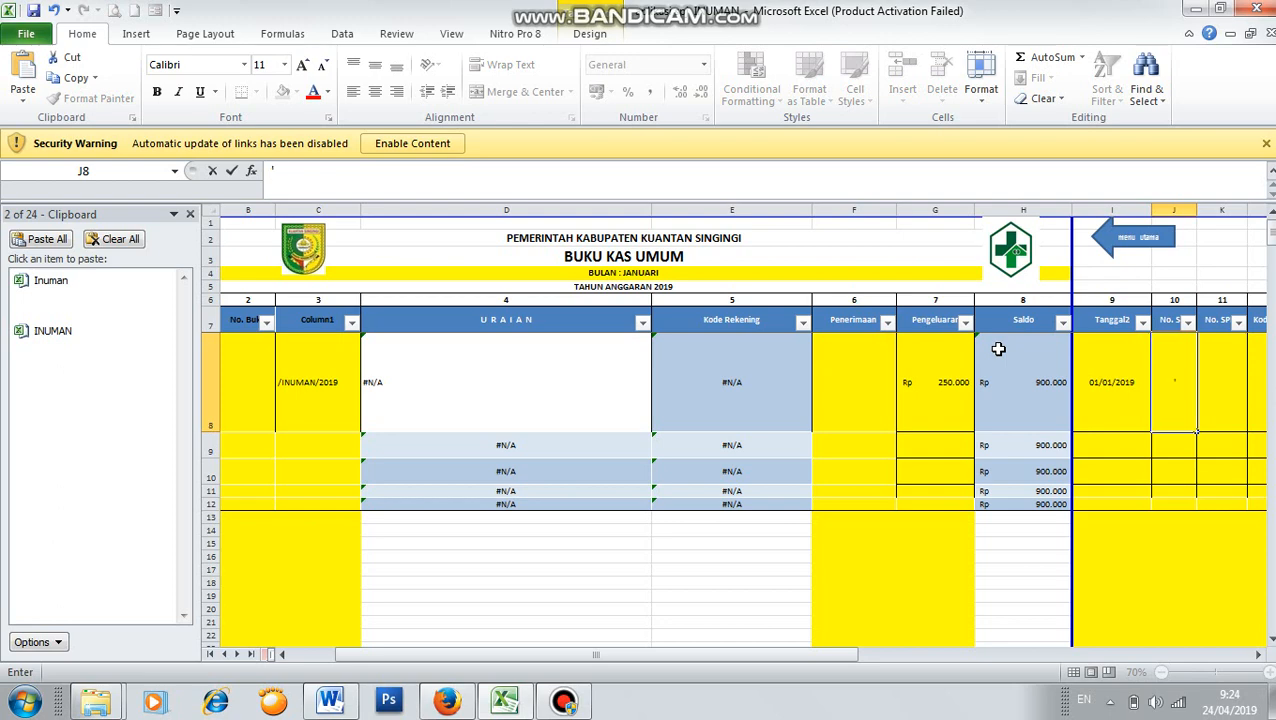
pyautogui.write('1')
pyautogui.press('Tab')
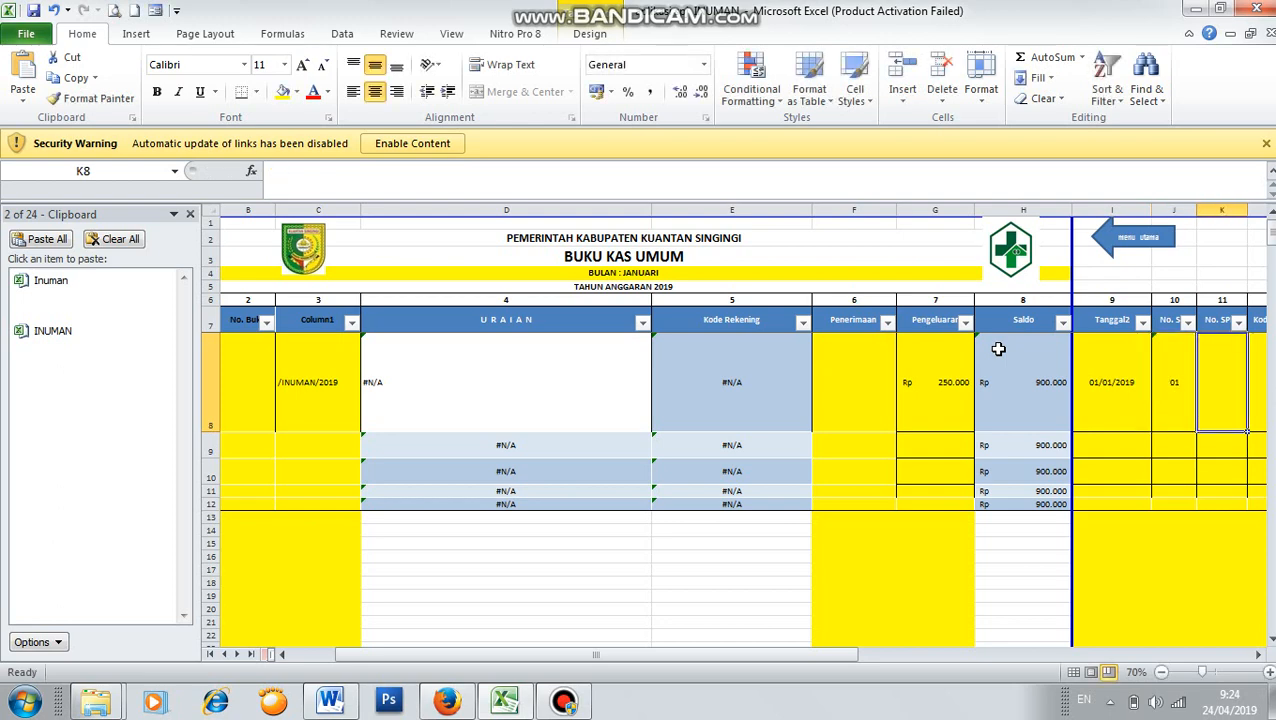
pyautogui.write("'")
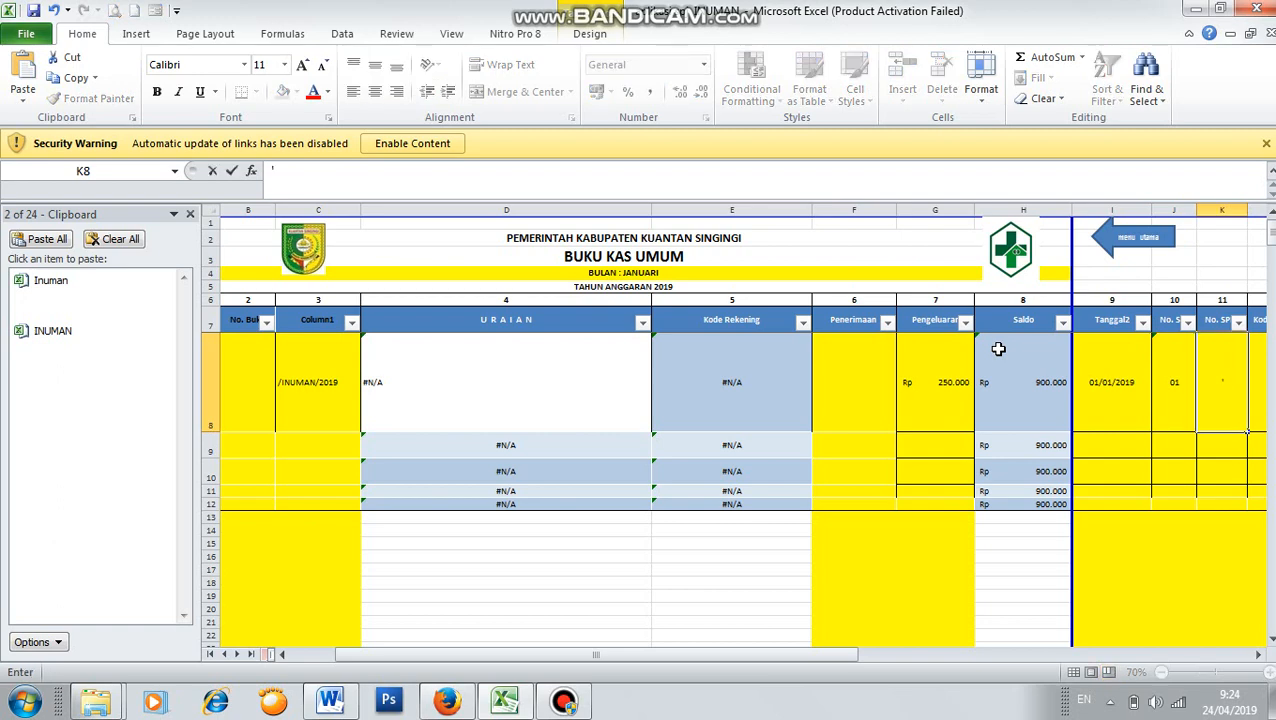
pyautogui.write('01')
pyautogui.press('Tab')
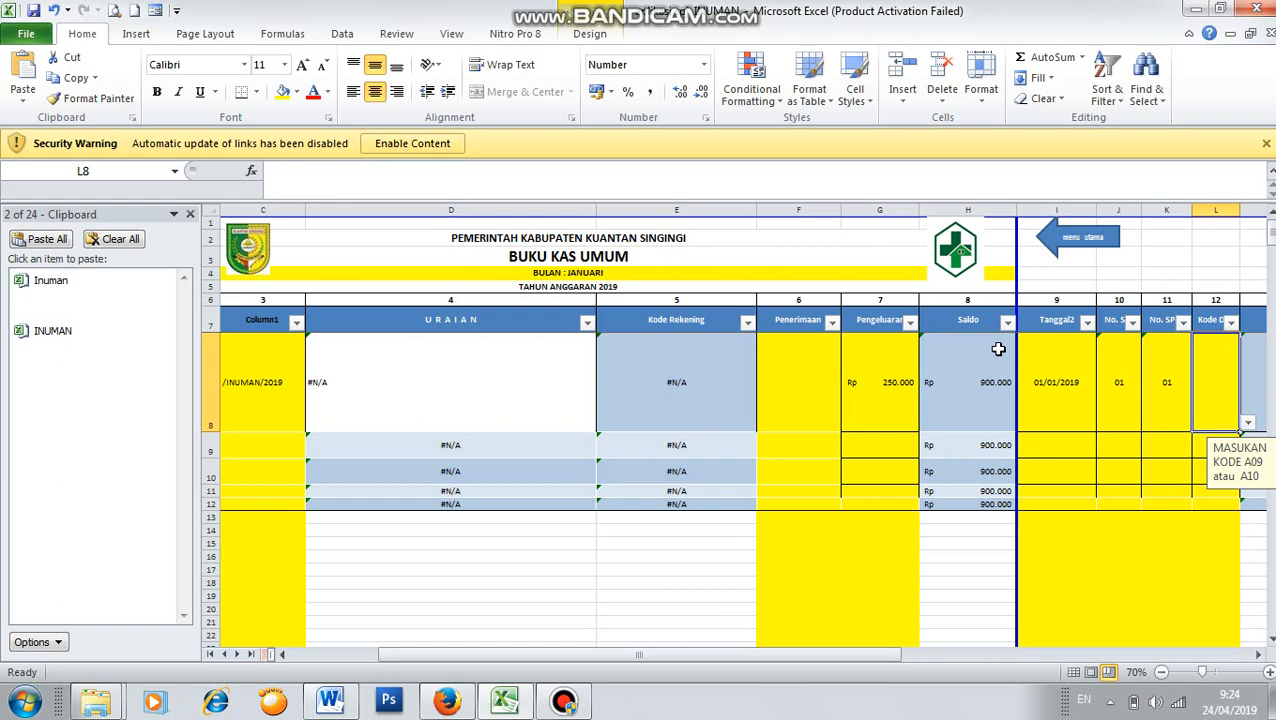
# - Enter the code A09 in L8 to fill in the JENIS REKENING of entry 1
pyautogui.press('Tab')
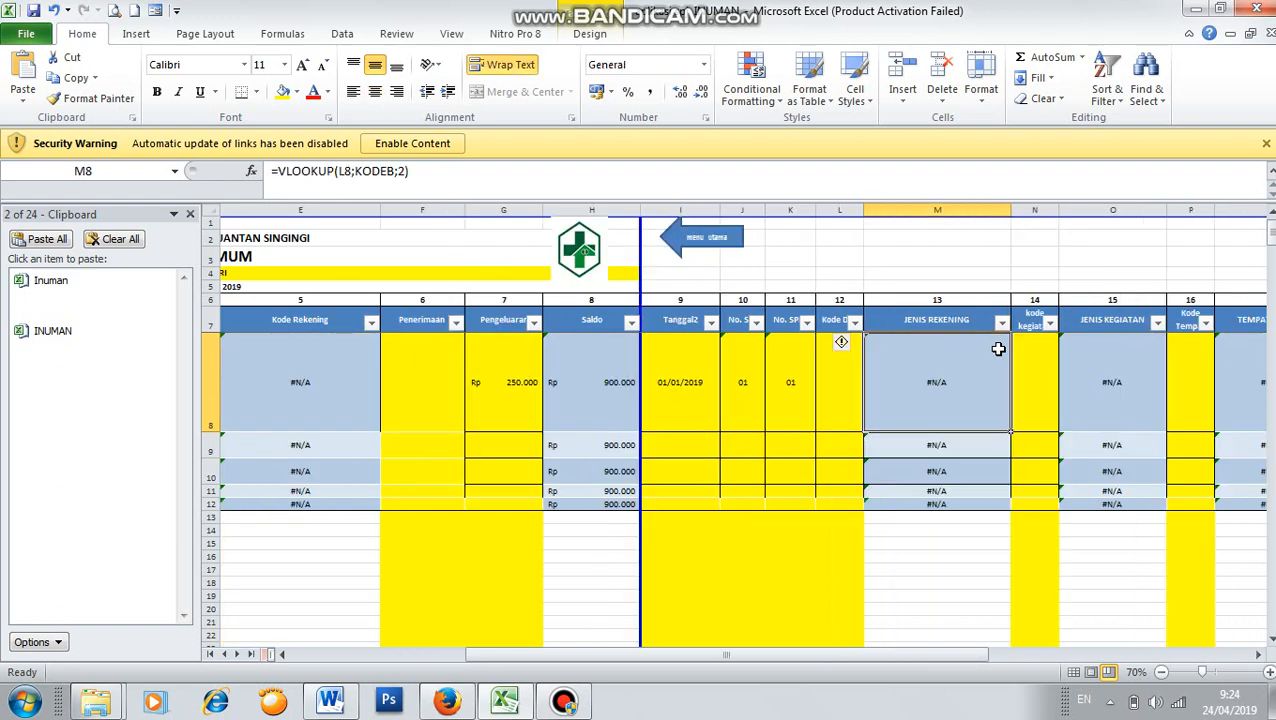
pyautogui.click(834, 392)
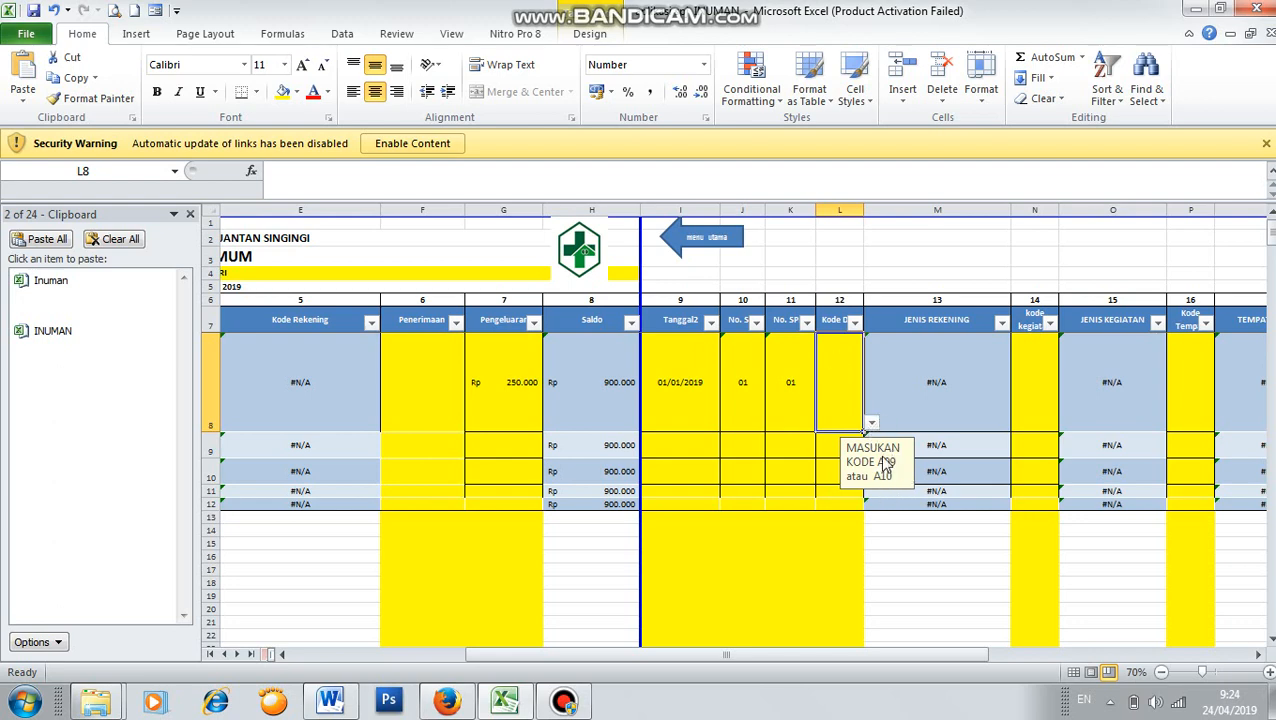
pyautogui.write('A09')
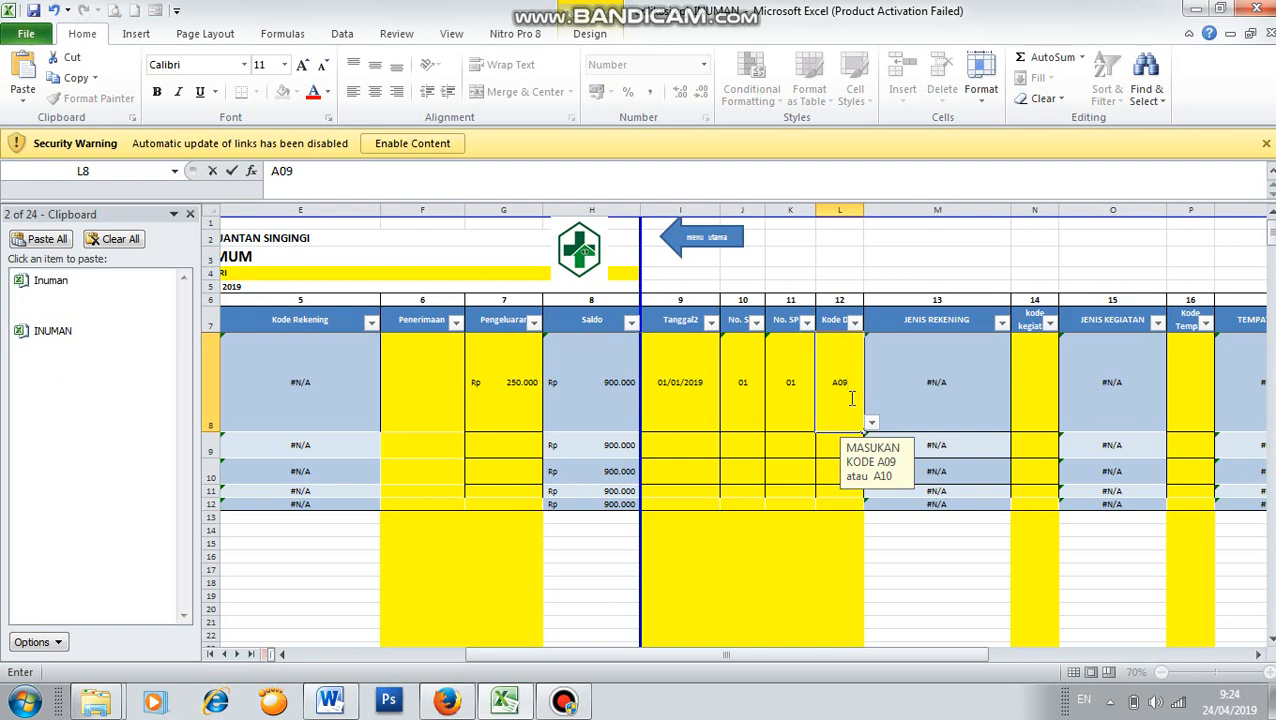
pyautogui.press('Tab')
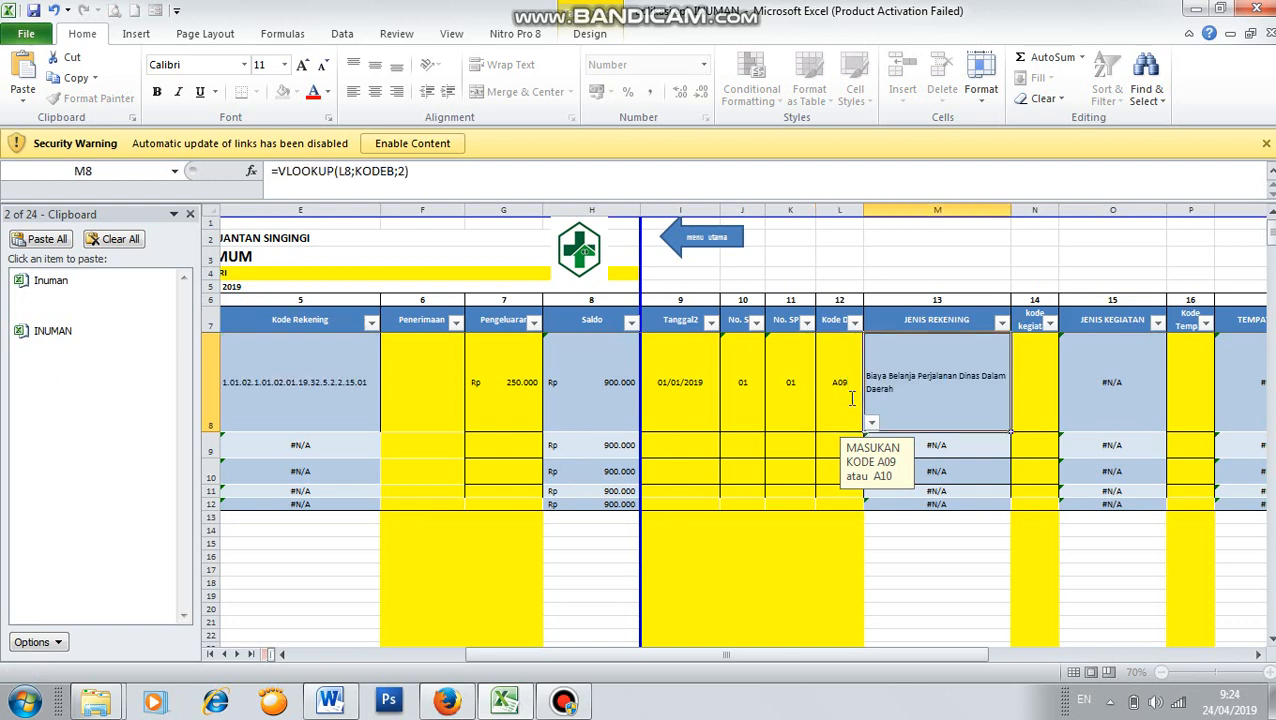
# - Dismiss the Windows color scheme prompt and try K01 as the kode kegiatan of entry 1
pyautogui.click(1030, 353)
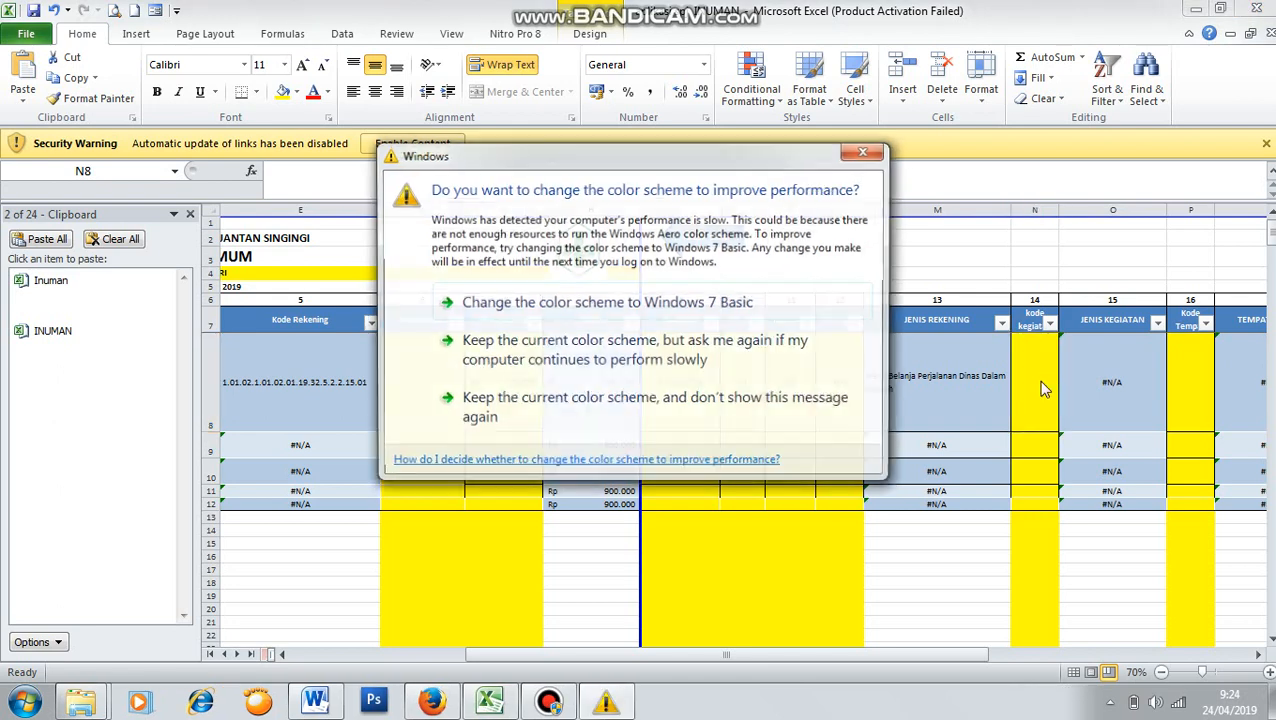
pyautogui.click(877, 154)
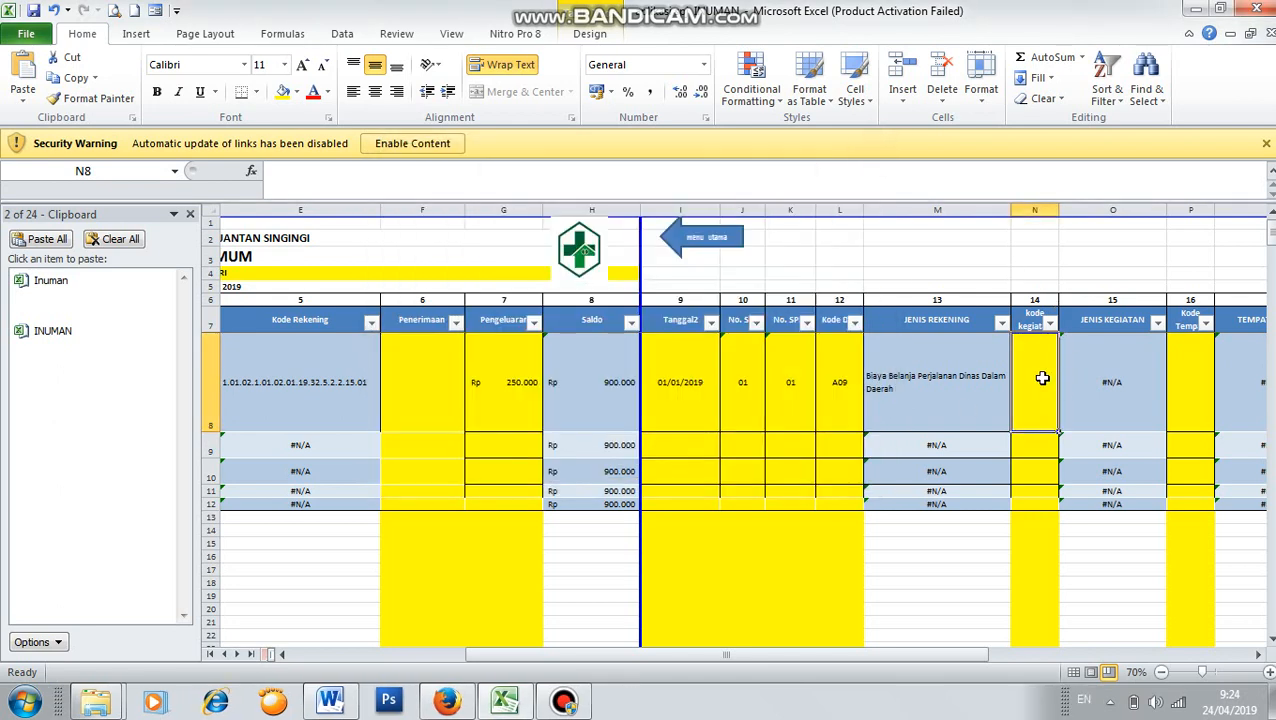
pyautogui.write('K01')
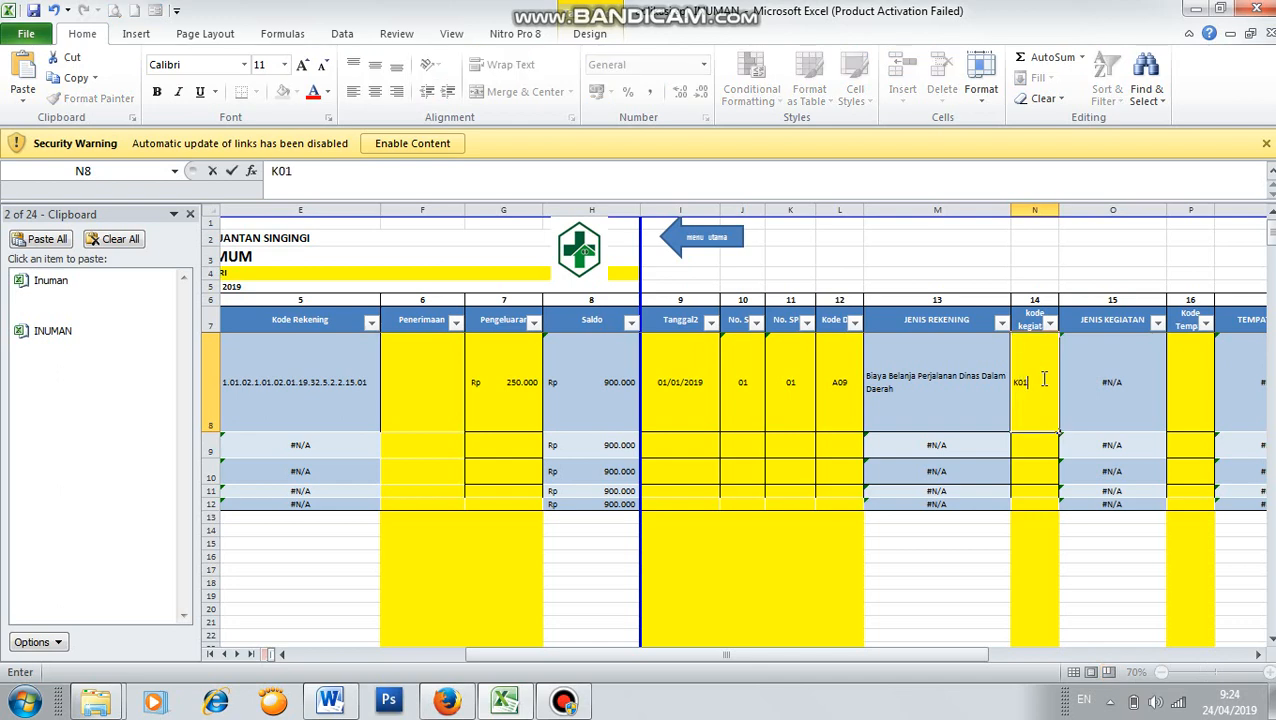
pyautogui.press('Tab')
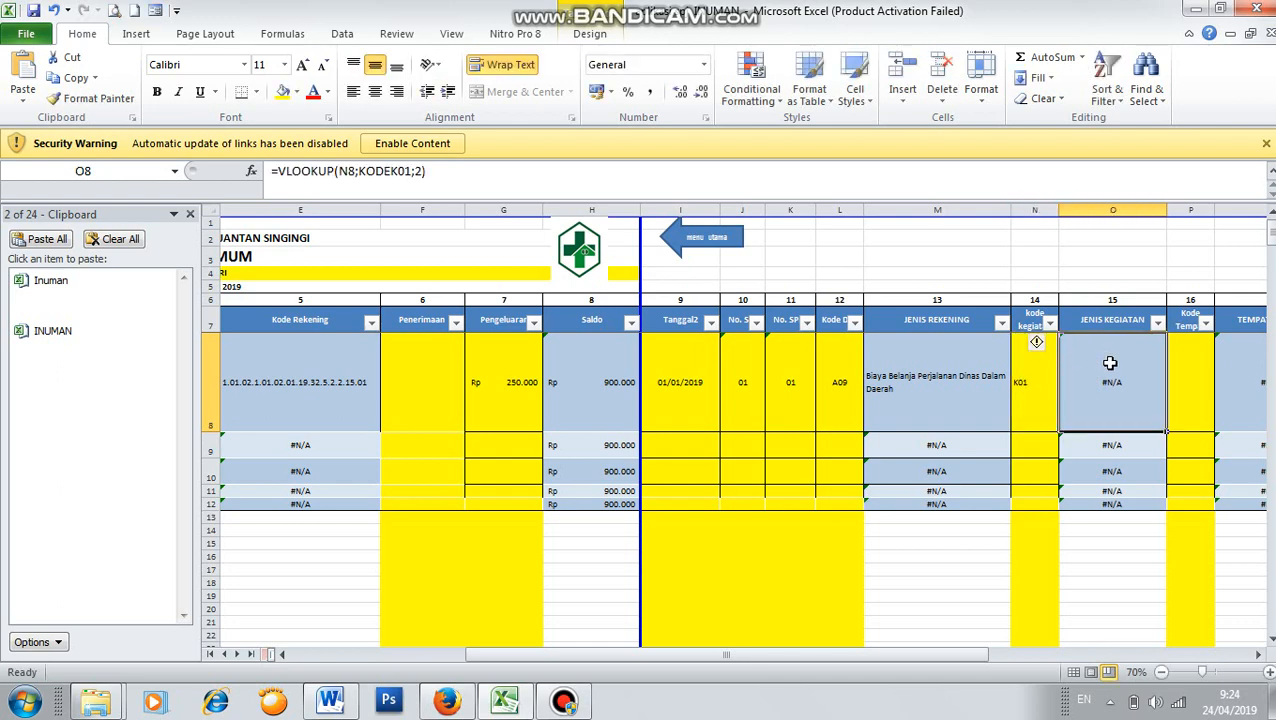
# - Set the kode kegiatan of entry 1 to K02 and move on to its Kode Tempat cell
pyautogui.click(1036, 378)
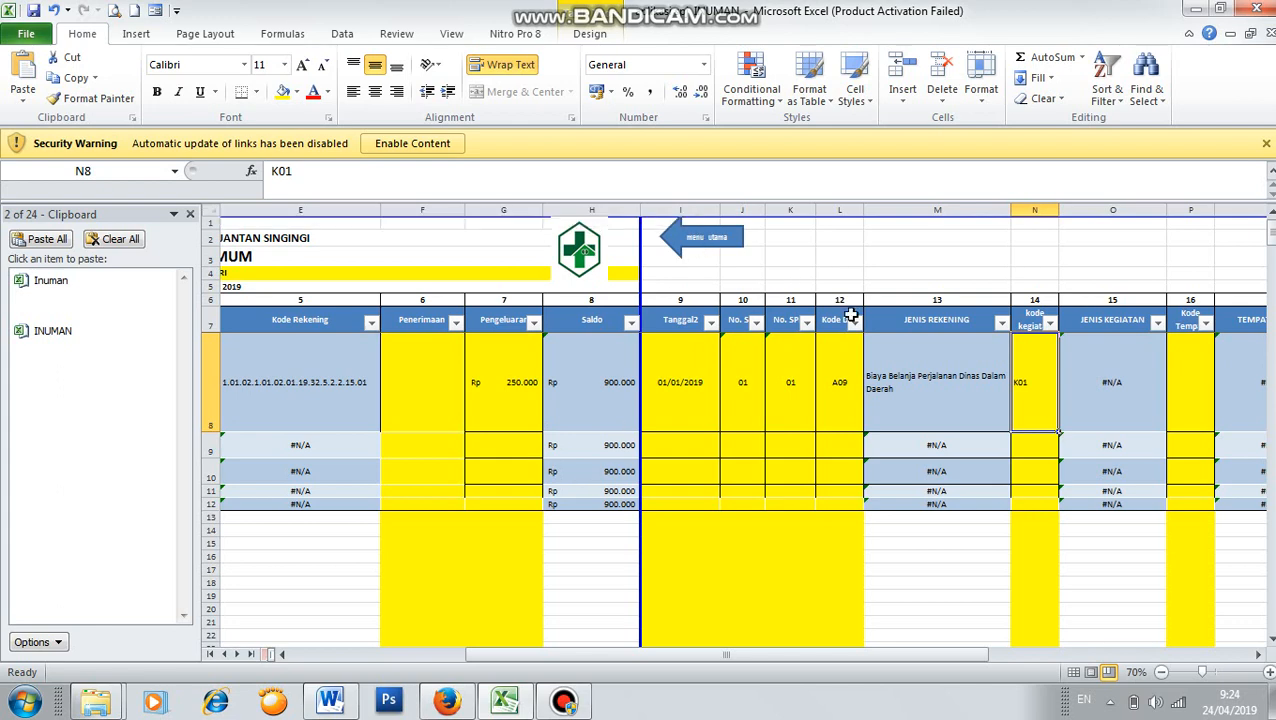
pyautogui.write('K0')
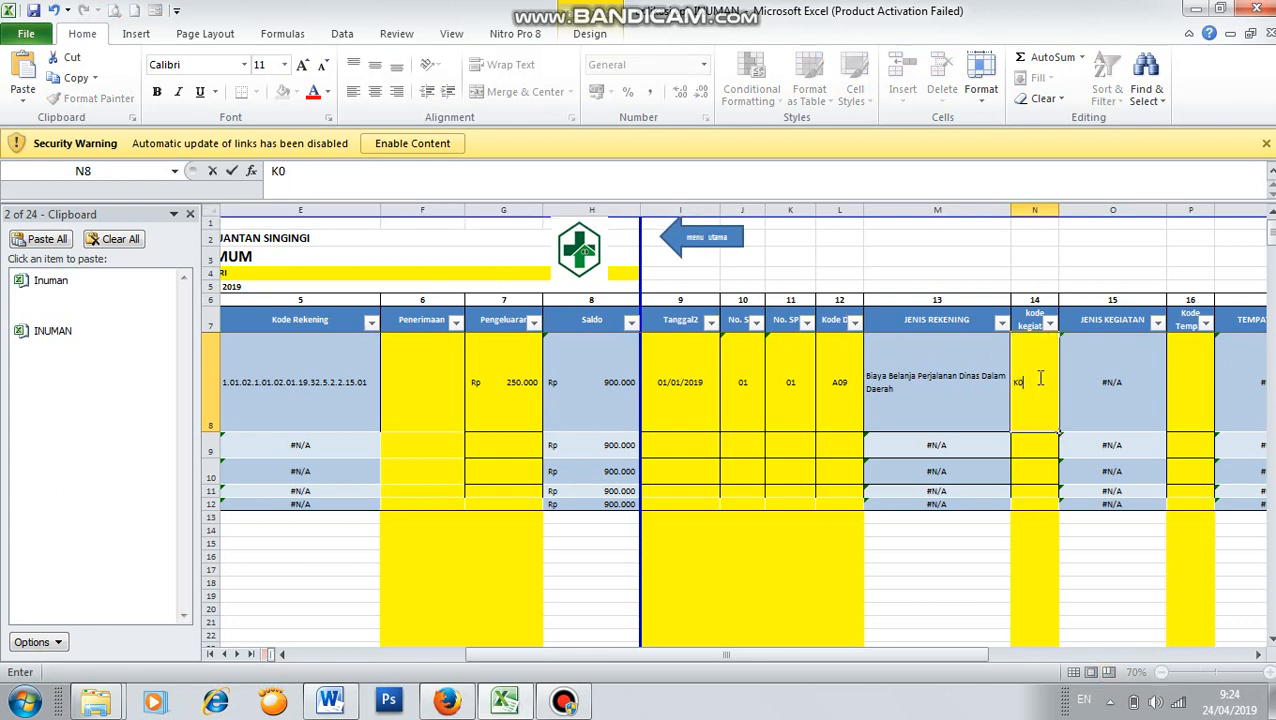
pyautogui.write('2')
pyautogui.press('Tab')
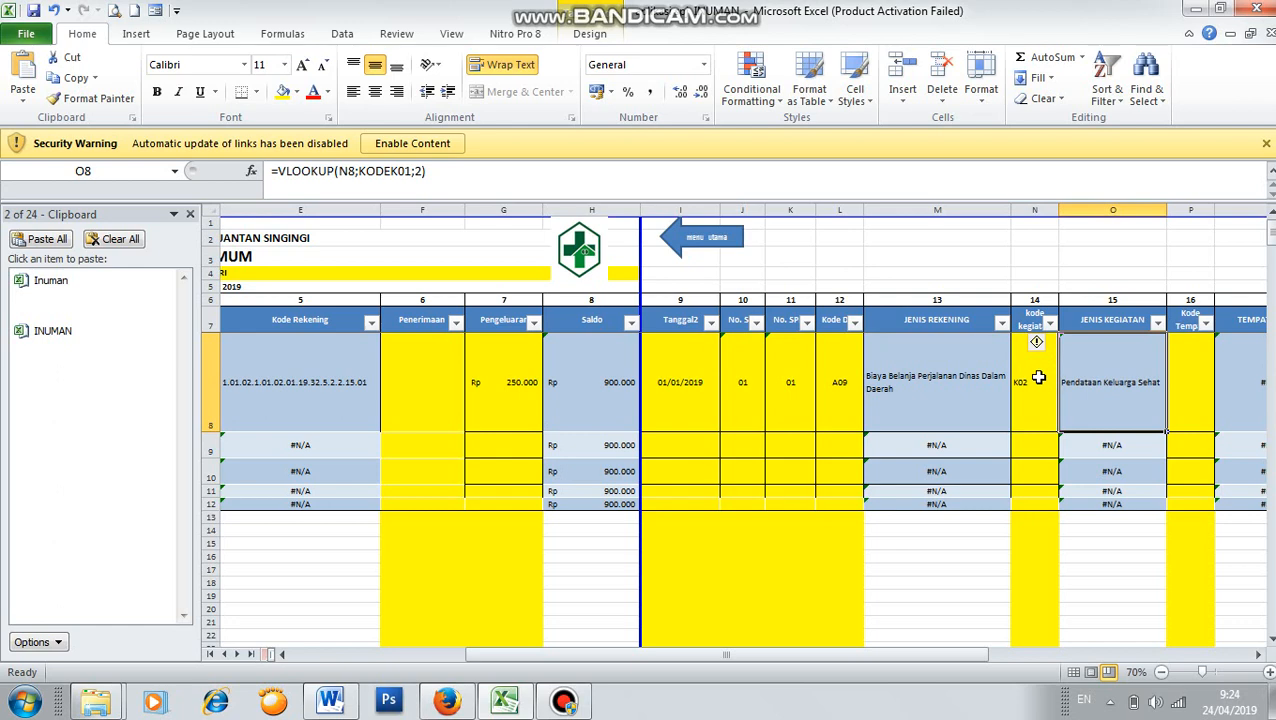
pyautogui.press('Tab')
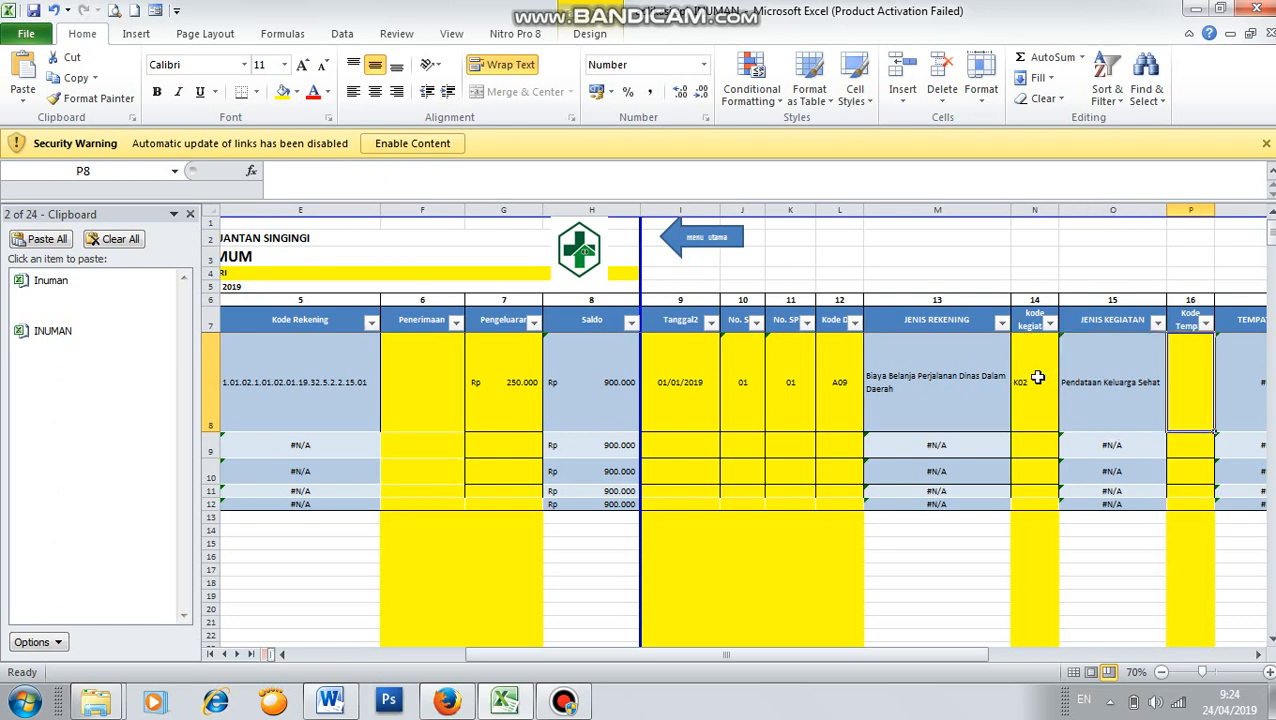
# - Enter D04 as the Kode Tempat of entry 1 in P8 to fill in its TEMPAT TUJUAN
pyautogui.write('D')
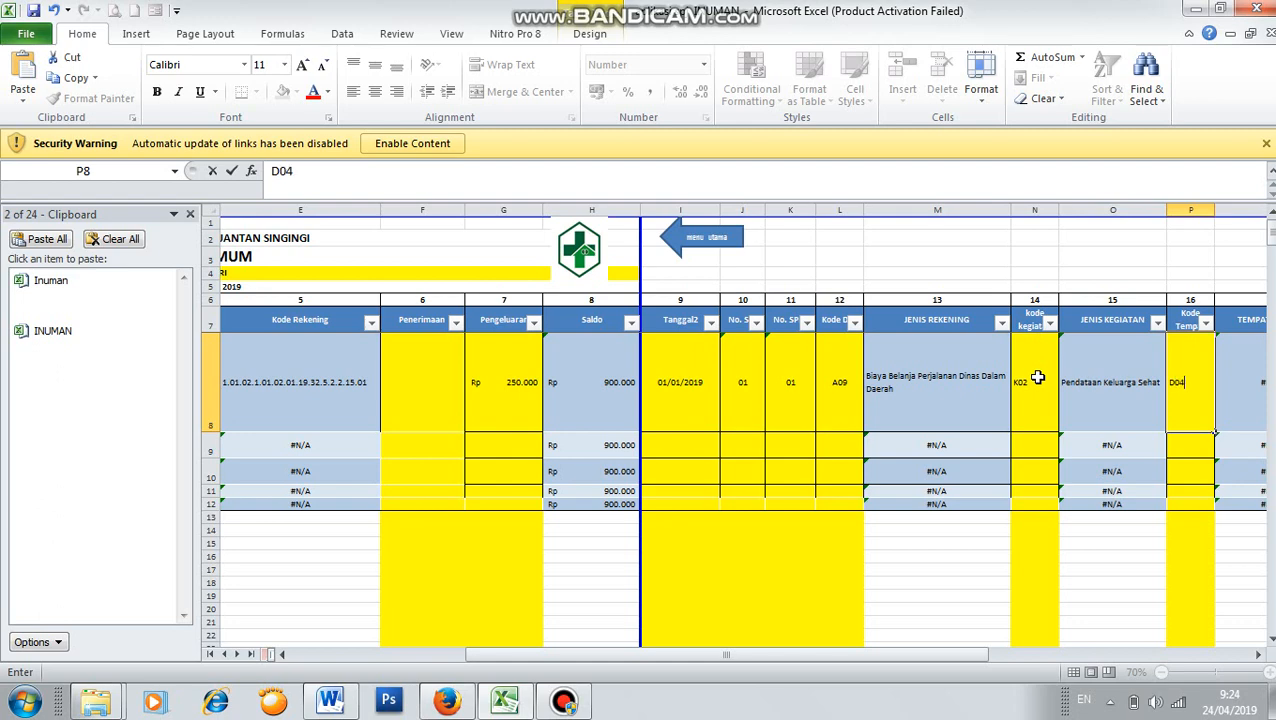
pyautogui.write('04')
pyautogui.press('Tab')
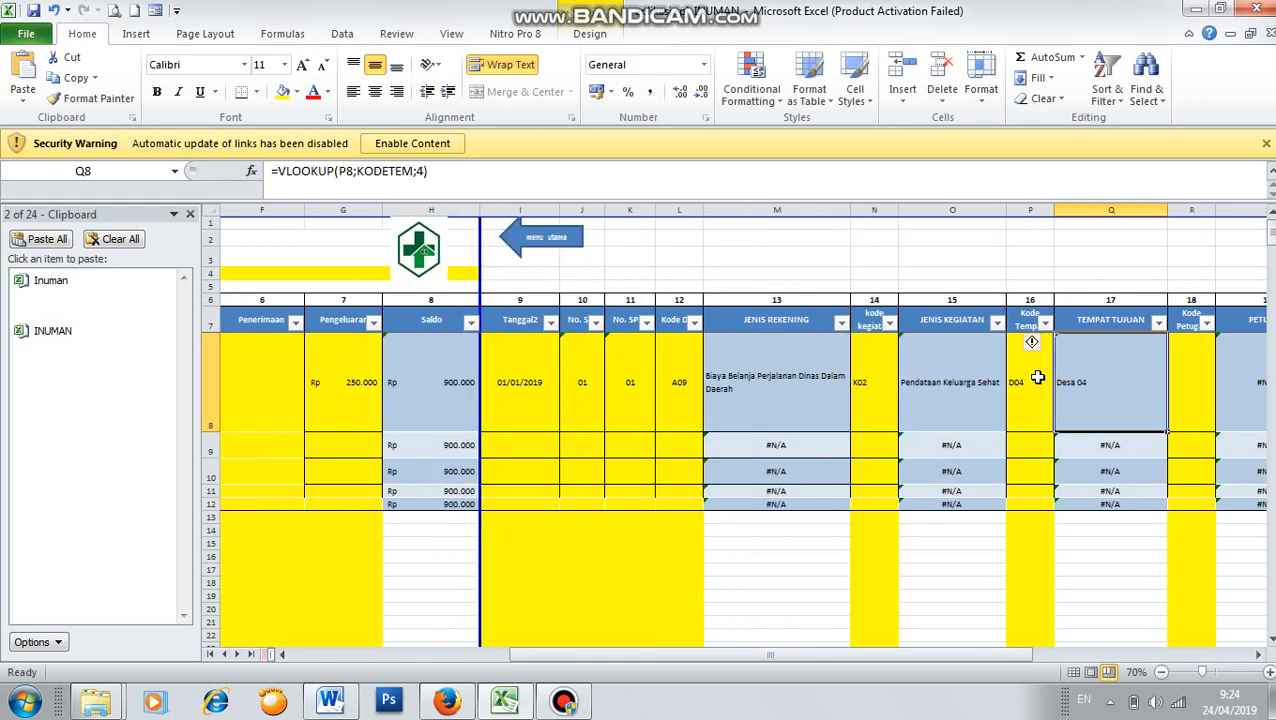
# - Enter P05 as the Kode Petugas of entry 1 and set its Bulan to a capital I
pyautogui.click(1190, 369)
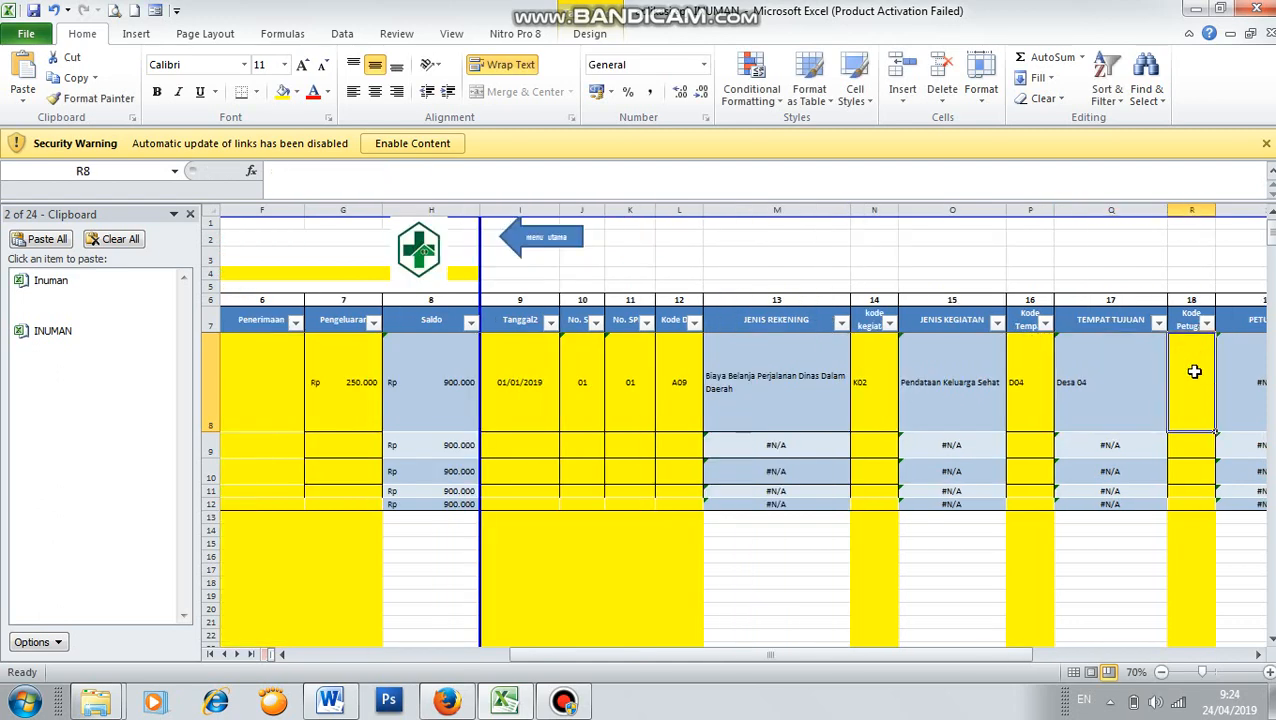
pyautogui.write('P')
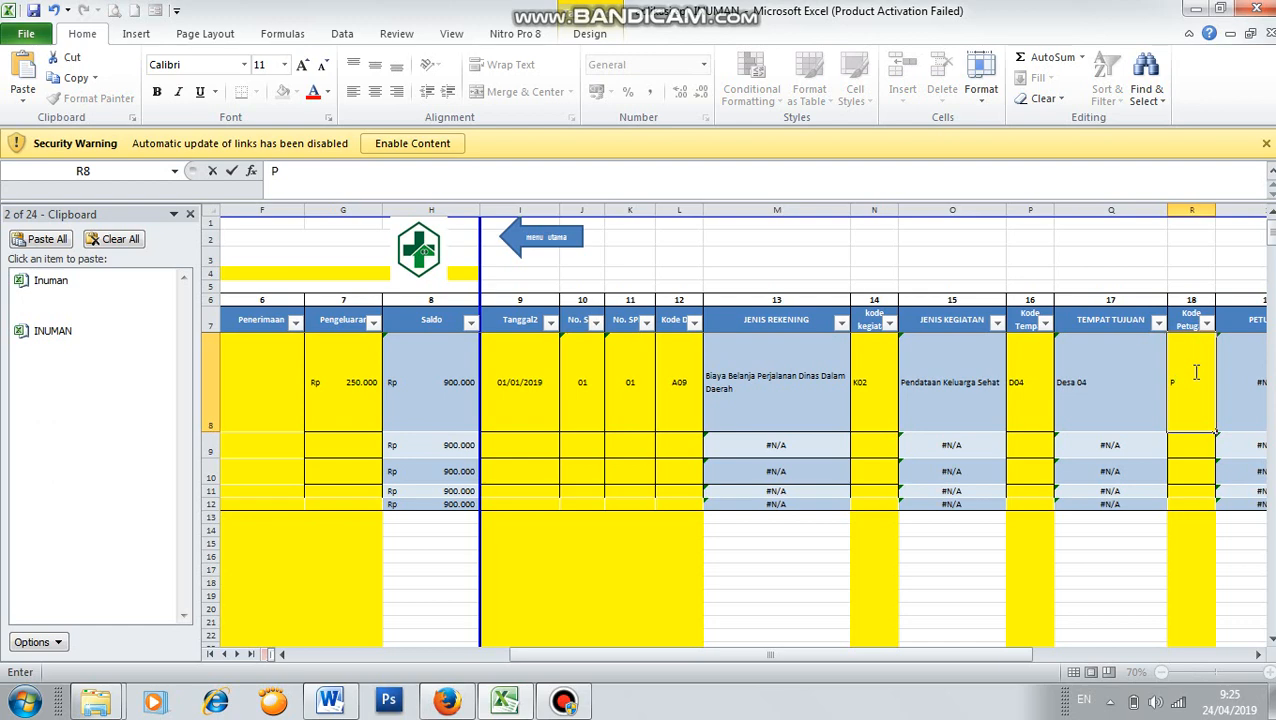
pyautogui.write('05')
pyautogui.press('Tab')
pyautogui.press('Tab')
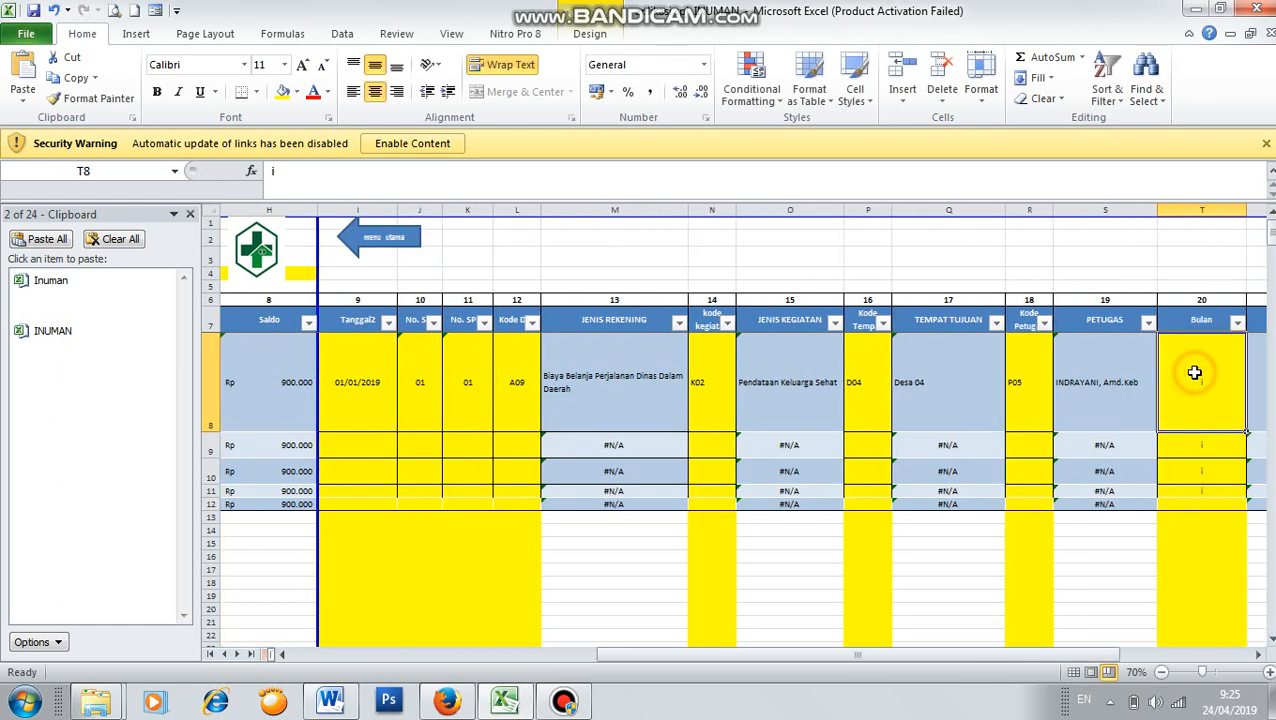
pyautogui.press('BackSpace')
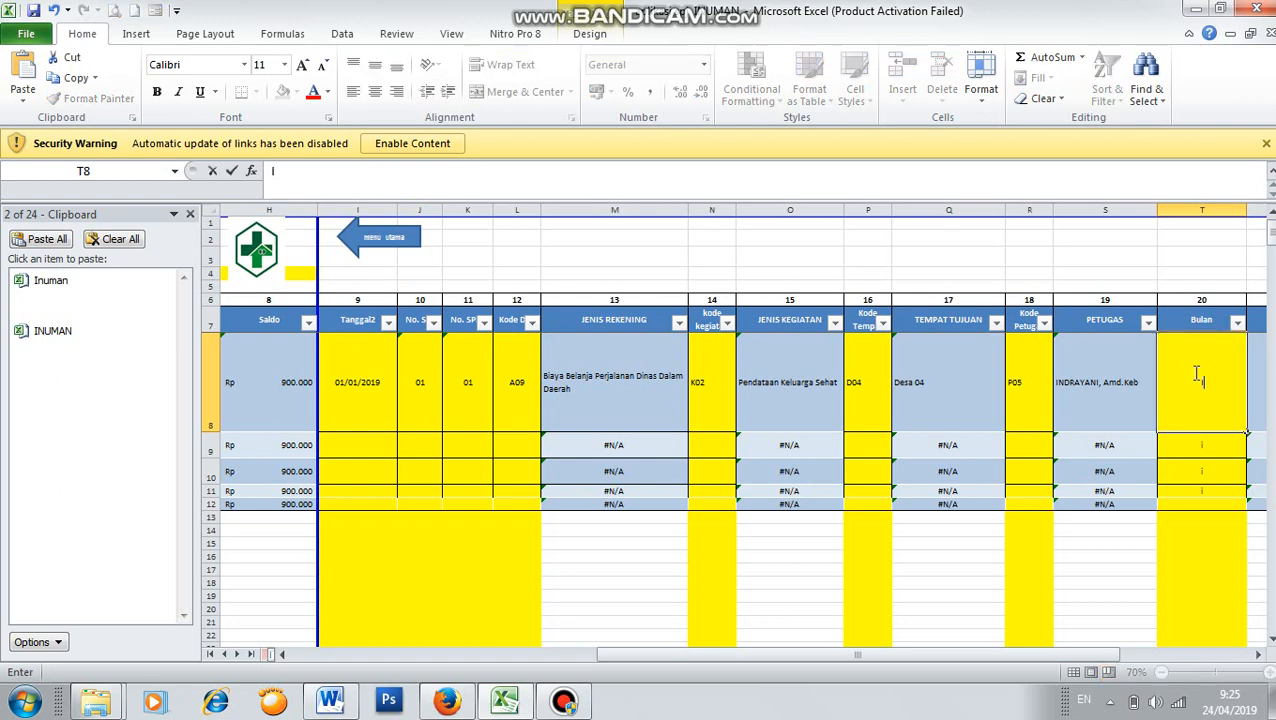
pyautogui.press('Return')
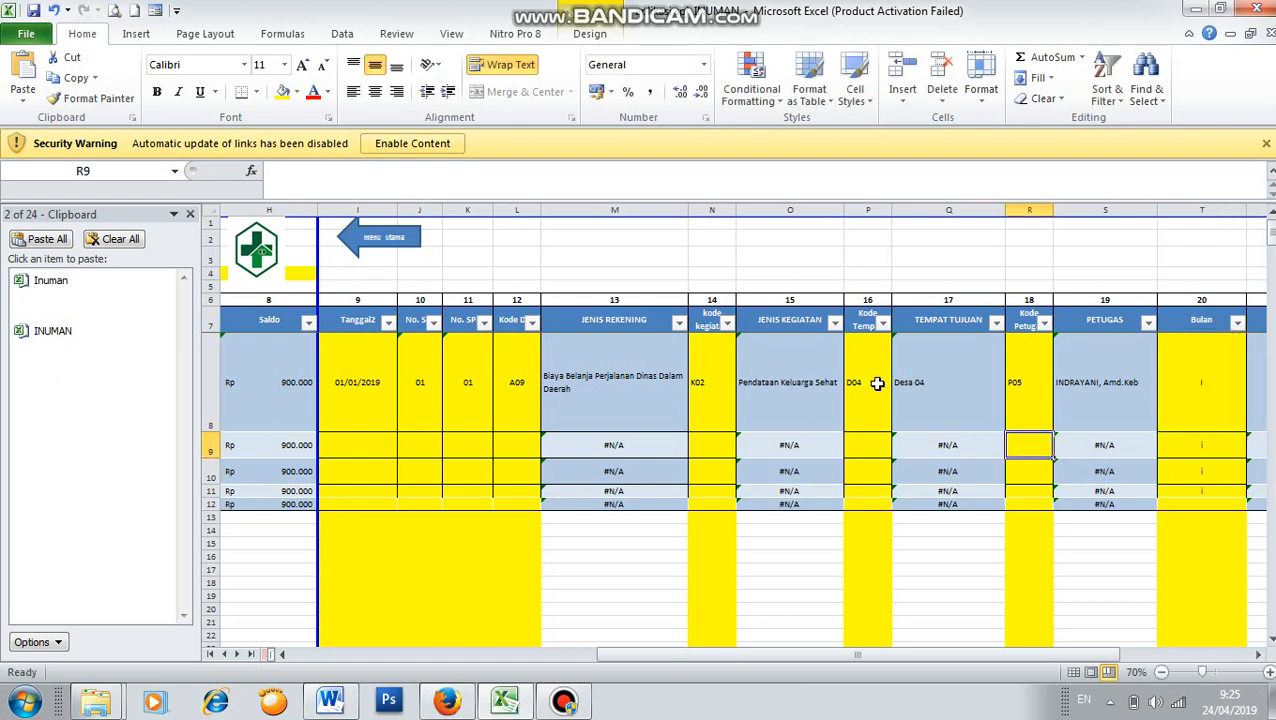
# - Fill the 01 in J8 down to J9 for entry 2 as an exact copy instead of a number series
pyautogui.click(350, 382)
pyautogui.click(421, 419)
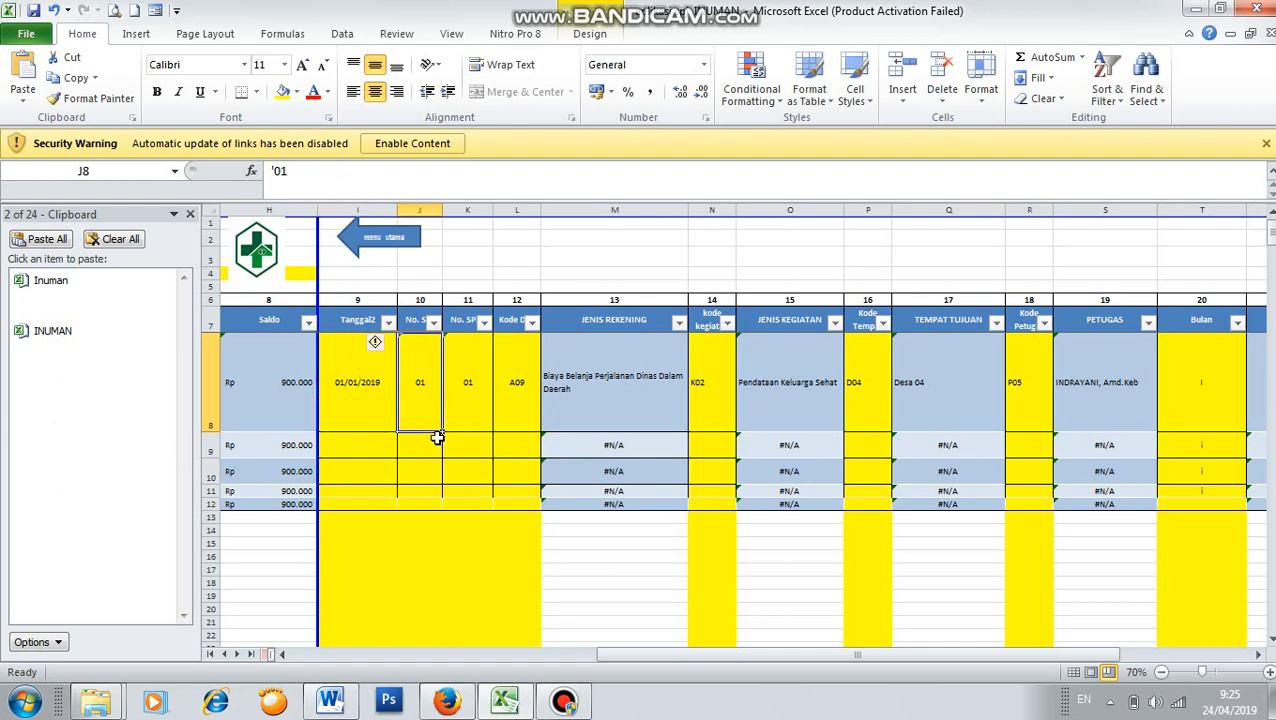
pyautogui.moveTo(441, 434); pyautogui.dragTo(443, 458)
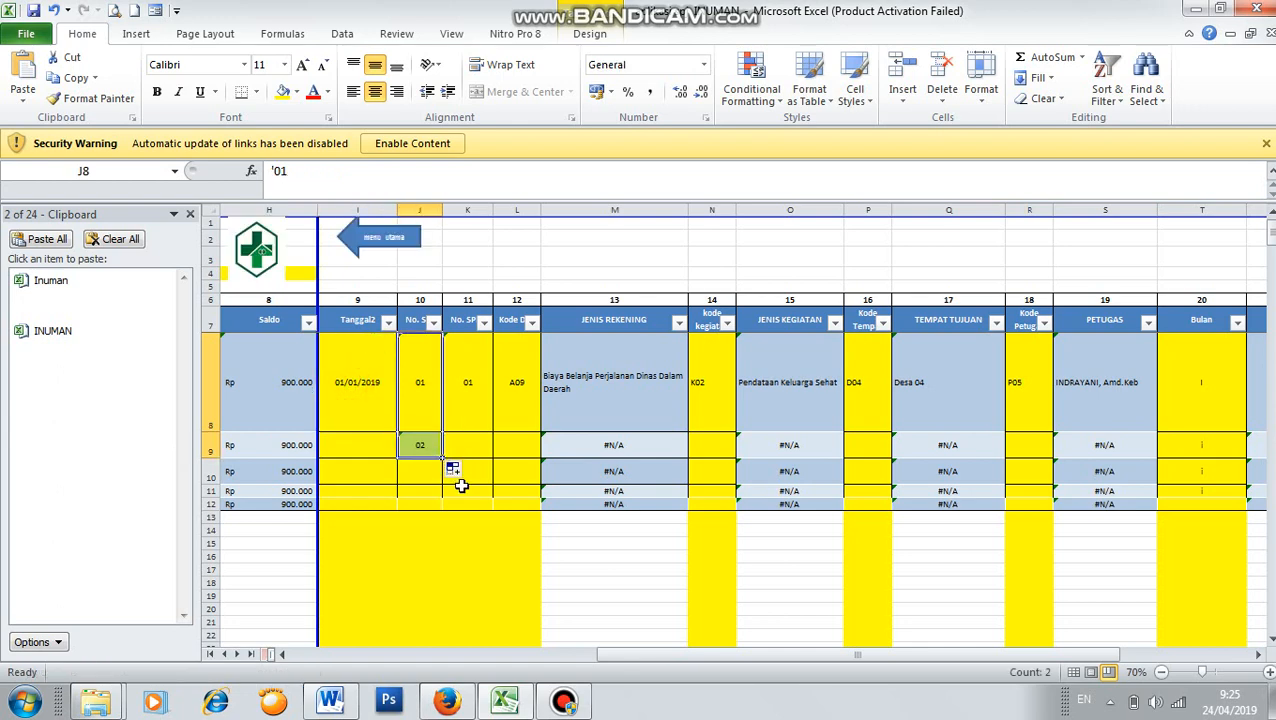
pyautogui.click(462, 490)
pyautogui.click(466, 472)
pyautogui.click(458, 492)
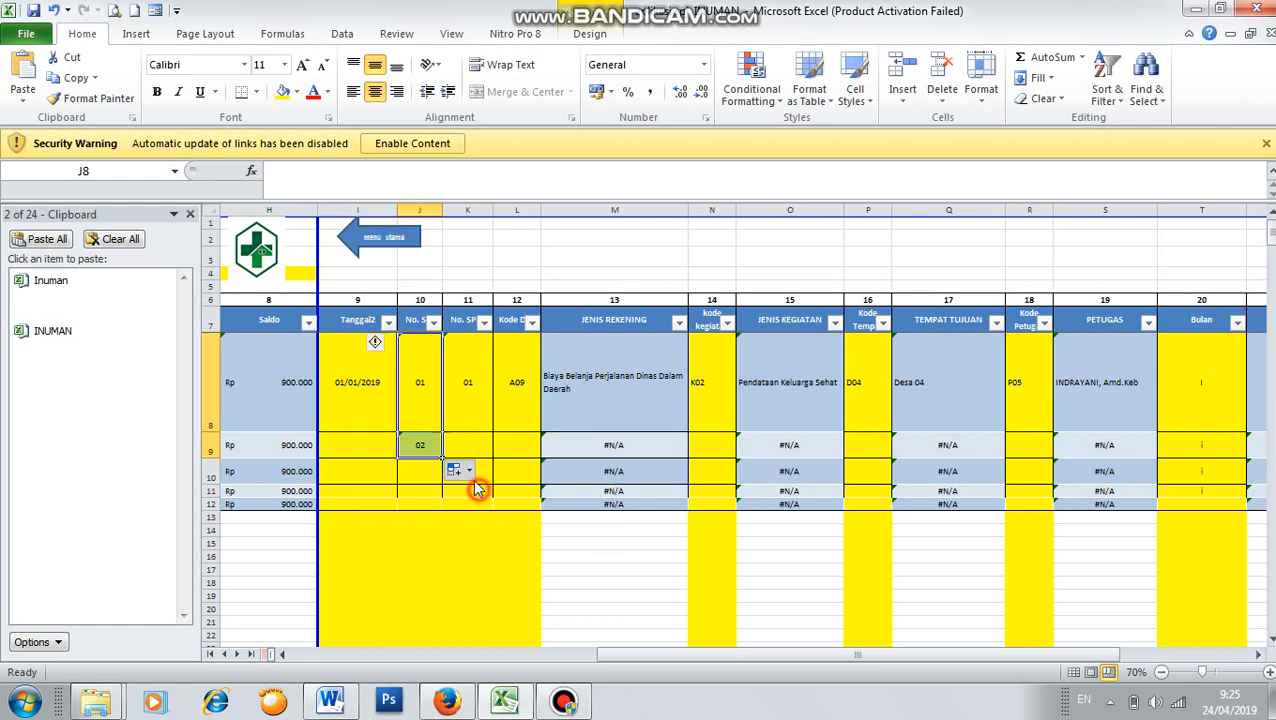
# - Fill the date 01/01/2019 from I8 down to I9 as an exact copy instead of a date series
pyautogui.click(360, 390)
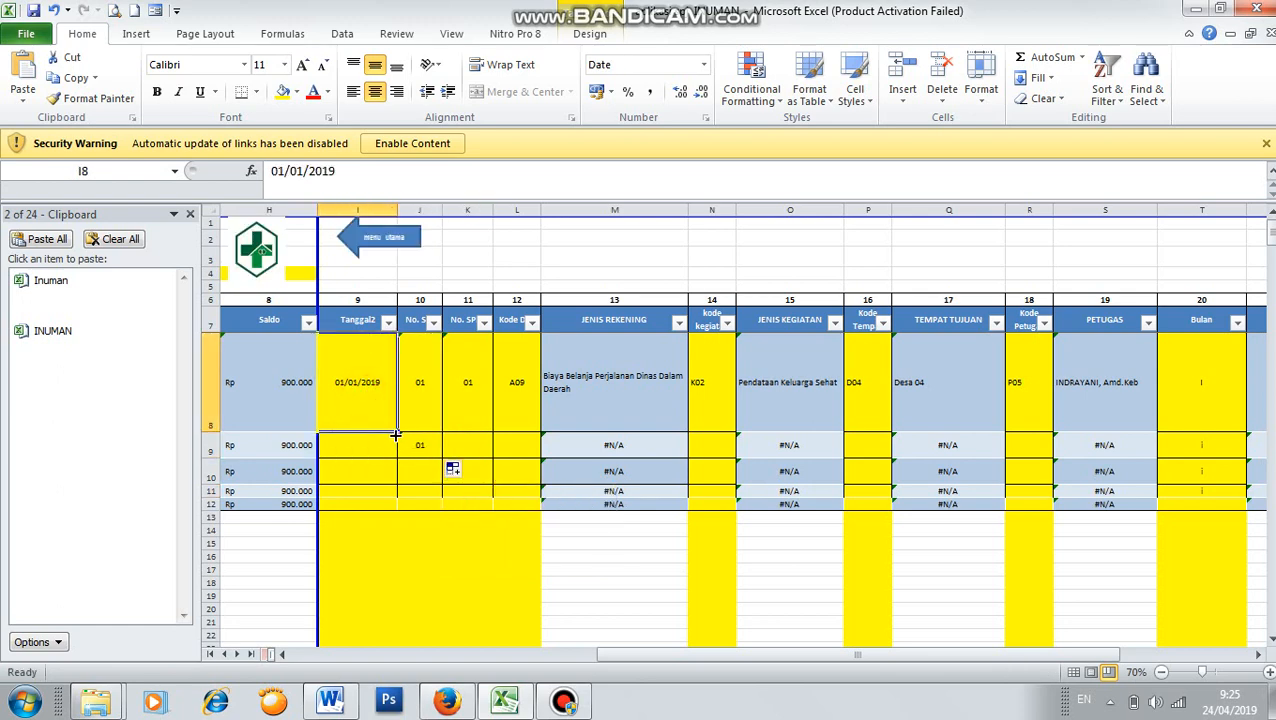
pyautogui.moveTo(396, 434); pyautogui.dragTo(398, 456)
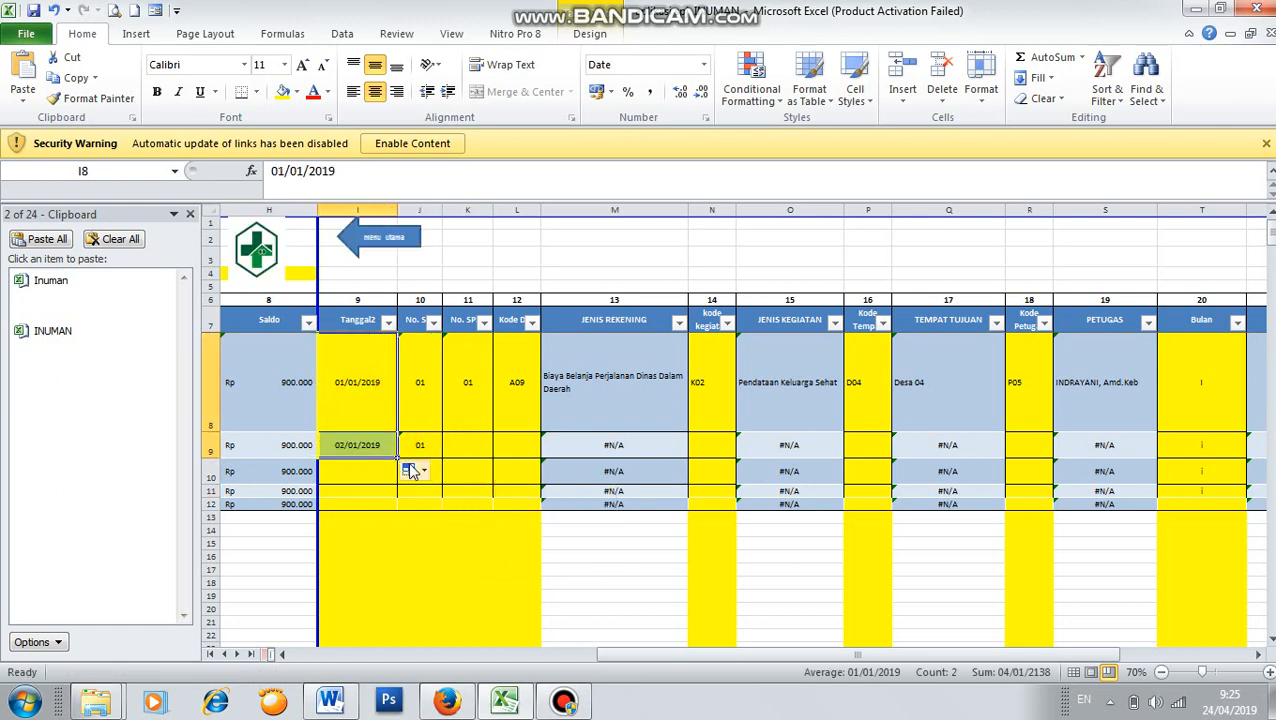
pyautogui.click(410, 470)
pyautogui.click(440, 493)
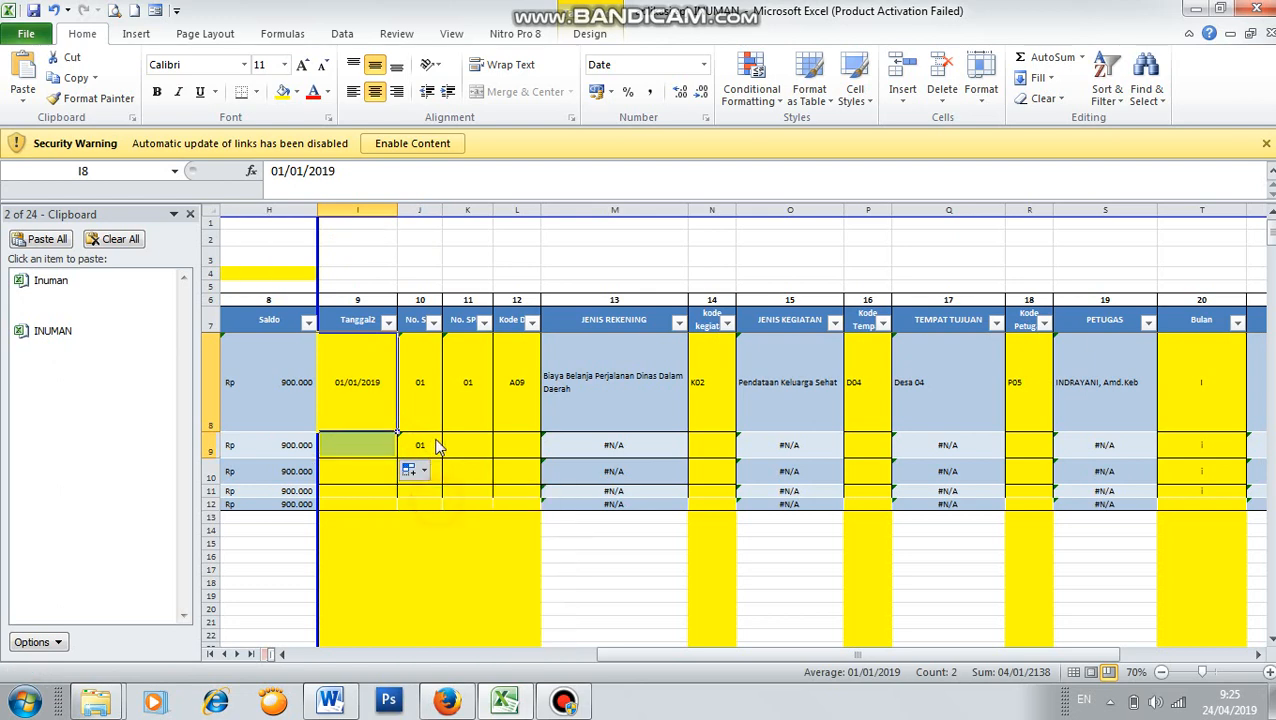
# - Enter the code A10 in L9 to fill in the JENIS REKENING of entry 2, leaving K9 blank
pyautogui.click(469, 446)
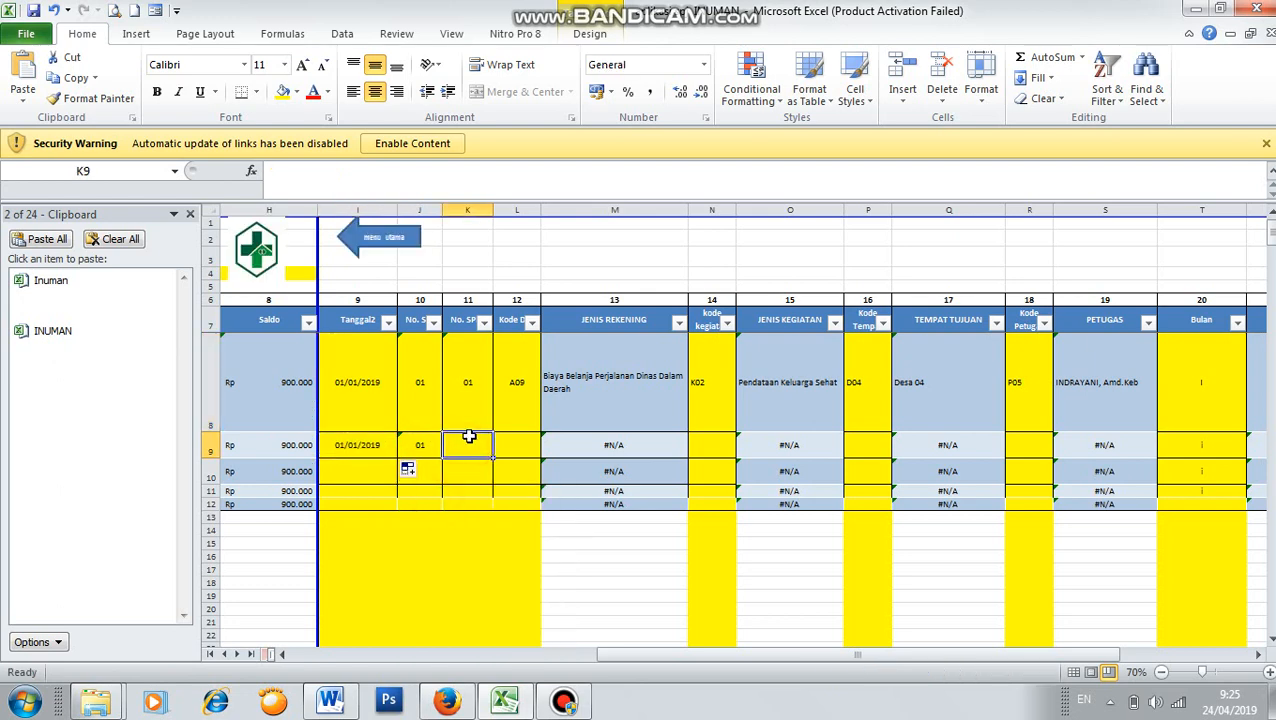
pyautogui.click(523, 444)
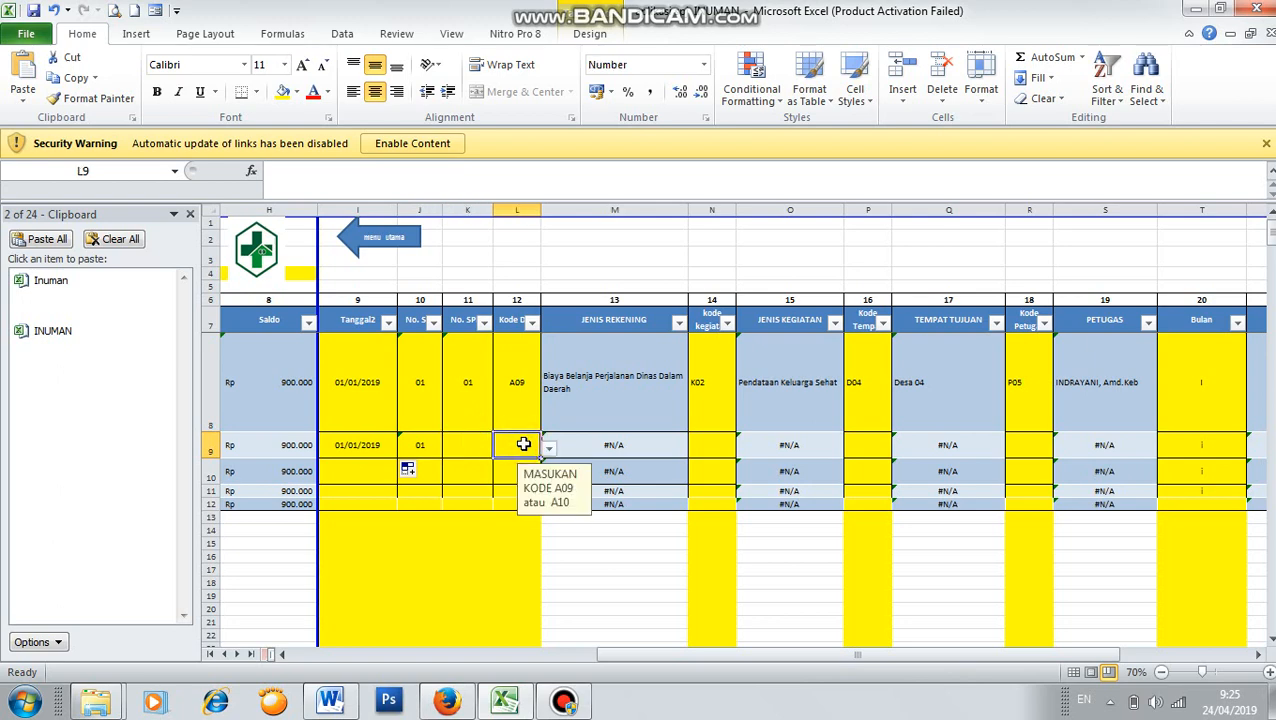
pyautogui.write('A')
pyautogui.write('A1')
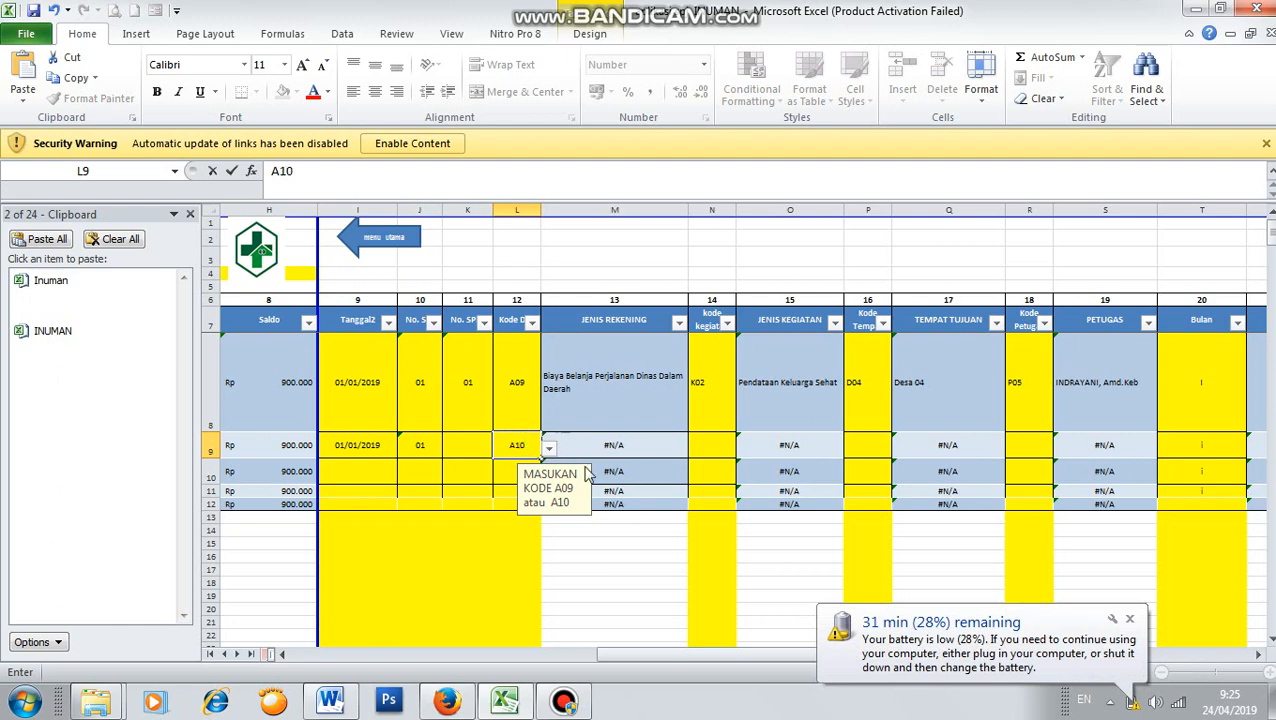
pyautogui.write('0')
pyautogui.click(650, 440)
# - Enter K02 as the kode kegiatan and D04 as the Kode Tempat of entry 2
pyautogui.click(724, 442)
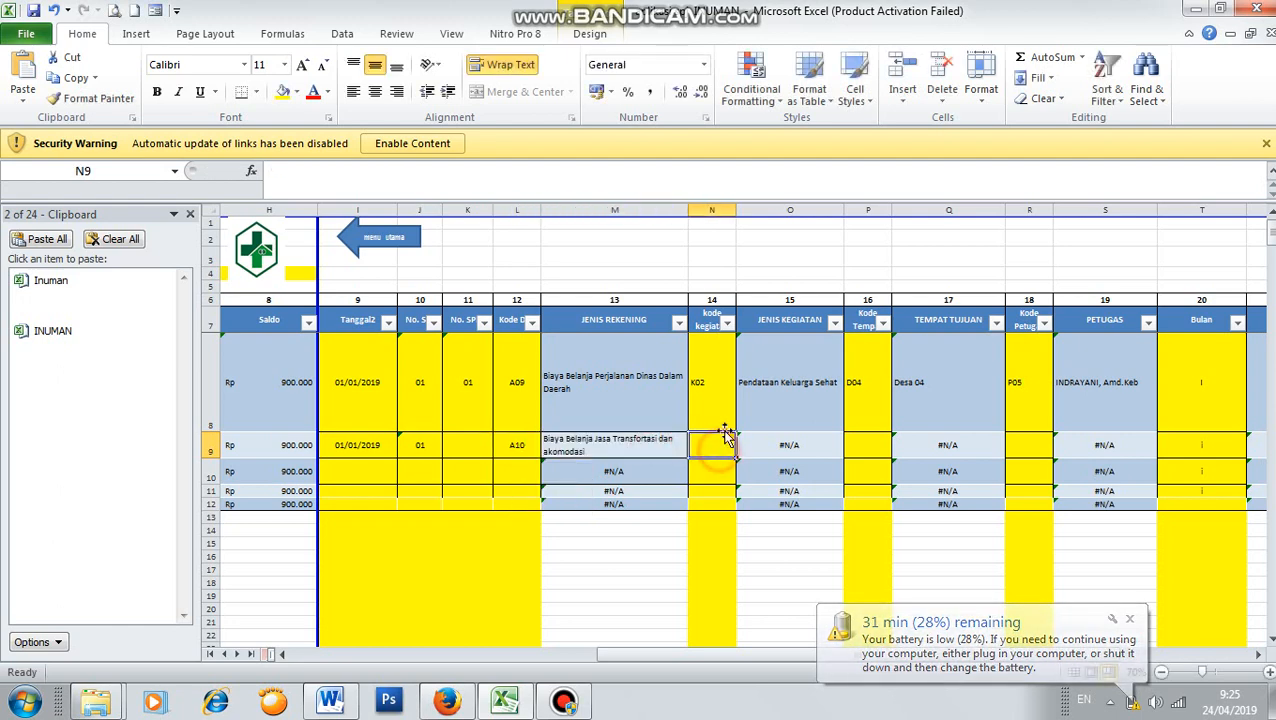
pyautogui.write('K02')
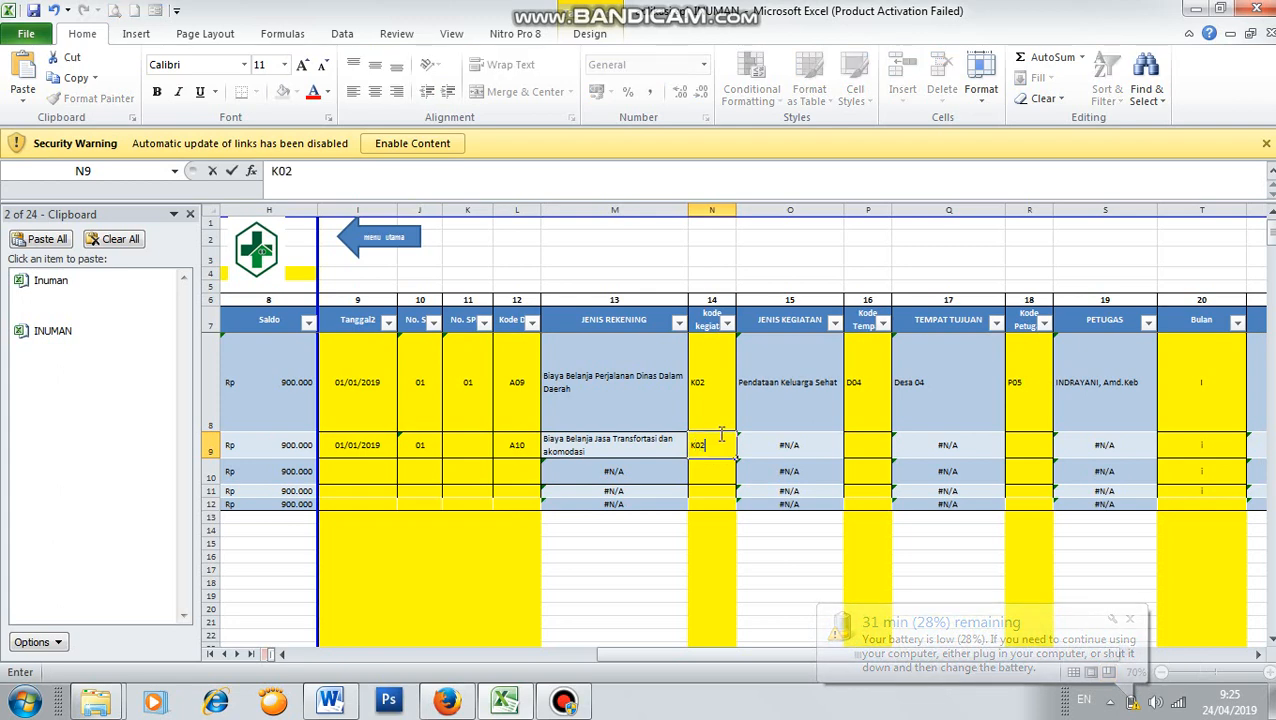
pyautogui.press('Tab')
pyautogui.press('Tab')
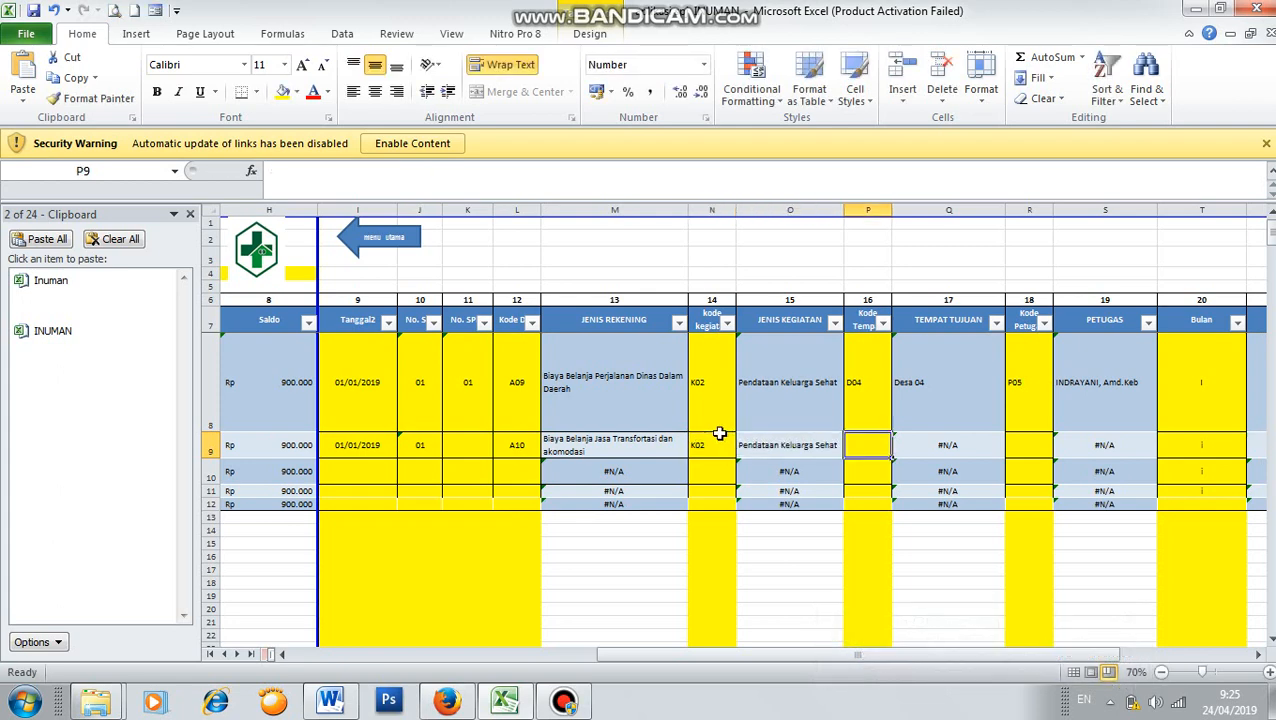
pyautogui.write('D04')
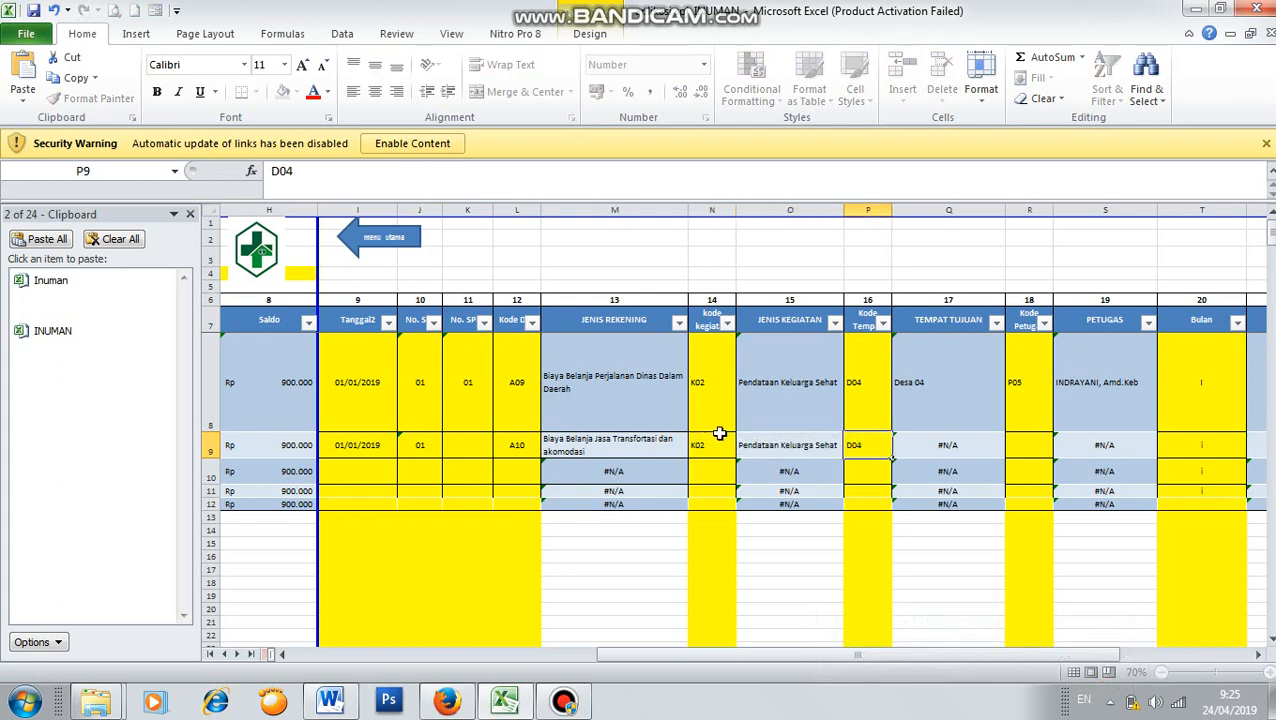
pyautogui.press('Tab')
pyautogui.press('Tab')
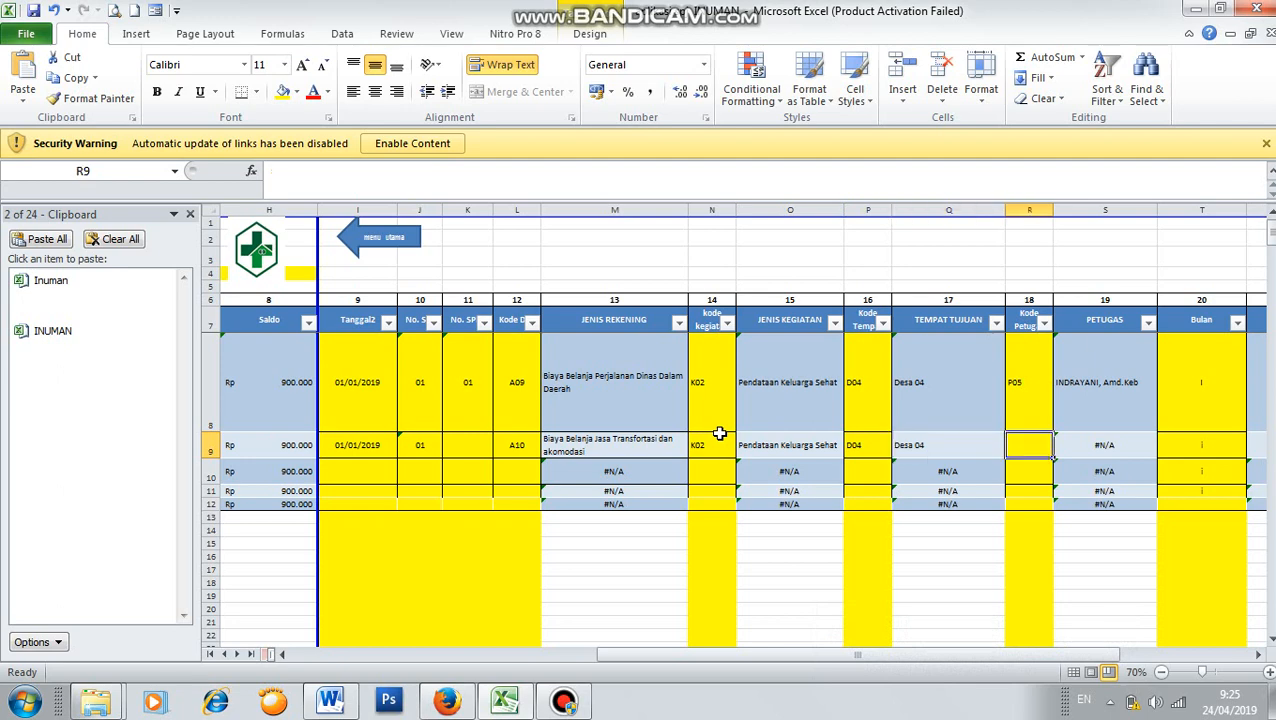
# - Enter P11 as the Kode Petugas of entry 2 and set its Bulan to a capital I
pyautogui.write('P11')
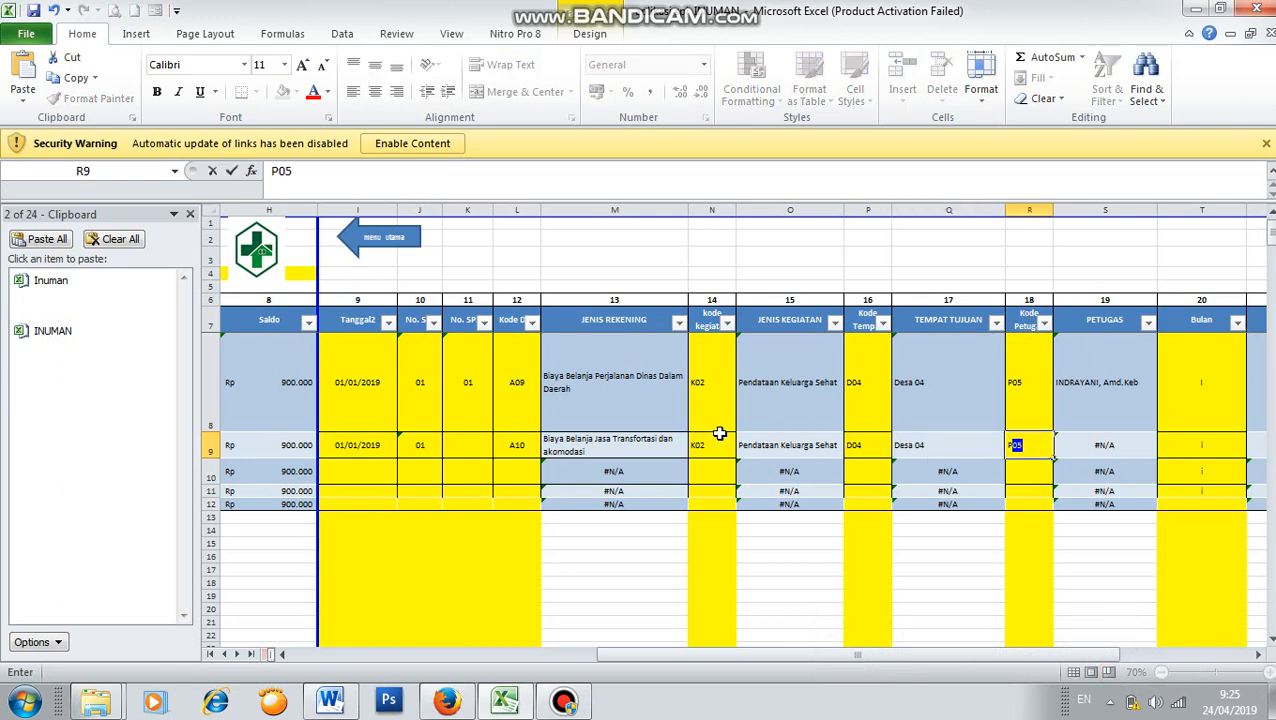
pyautogui.press('Tab')
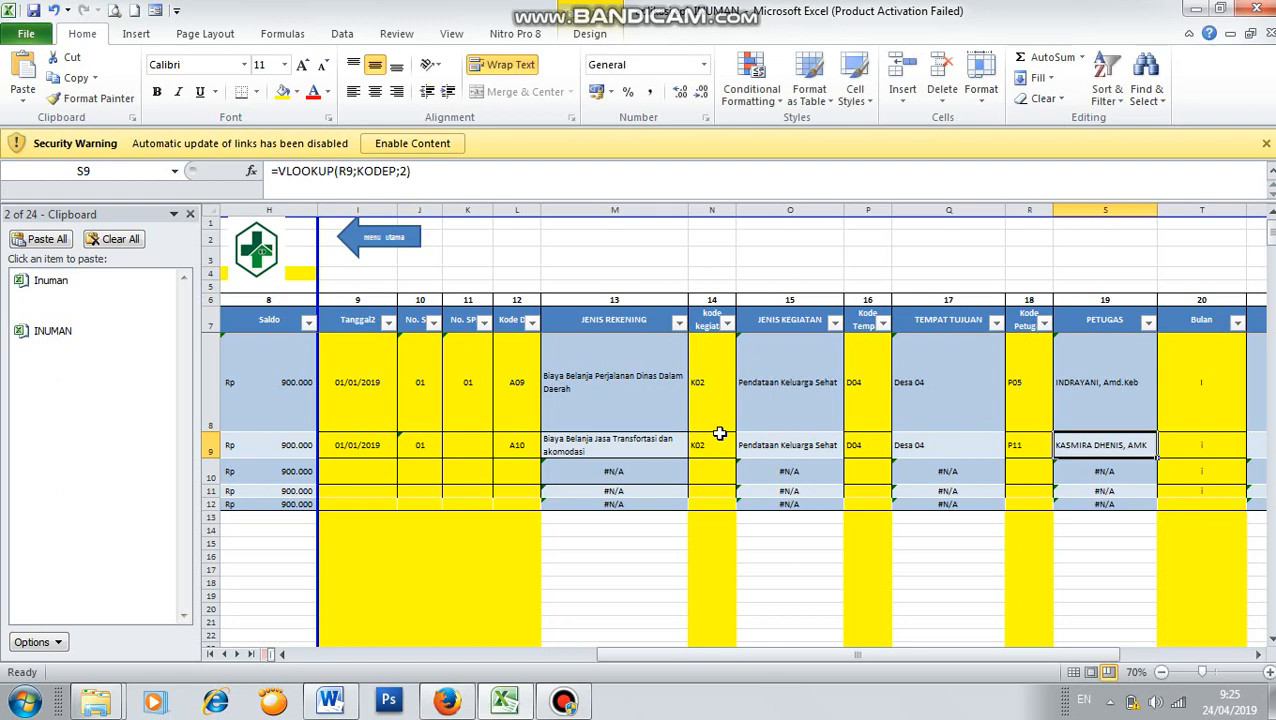
pyautogui.press('Tab')
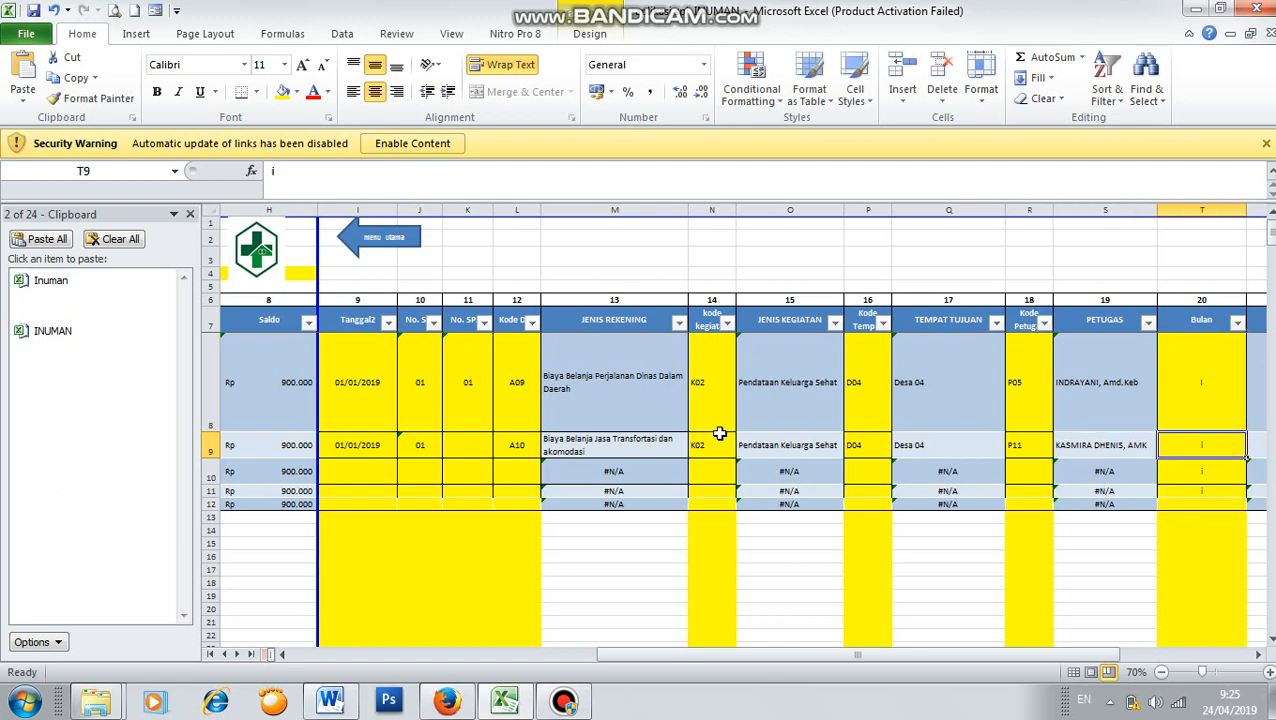
pyautogui.write('I')
pyautogui.click(719, 434)
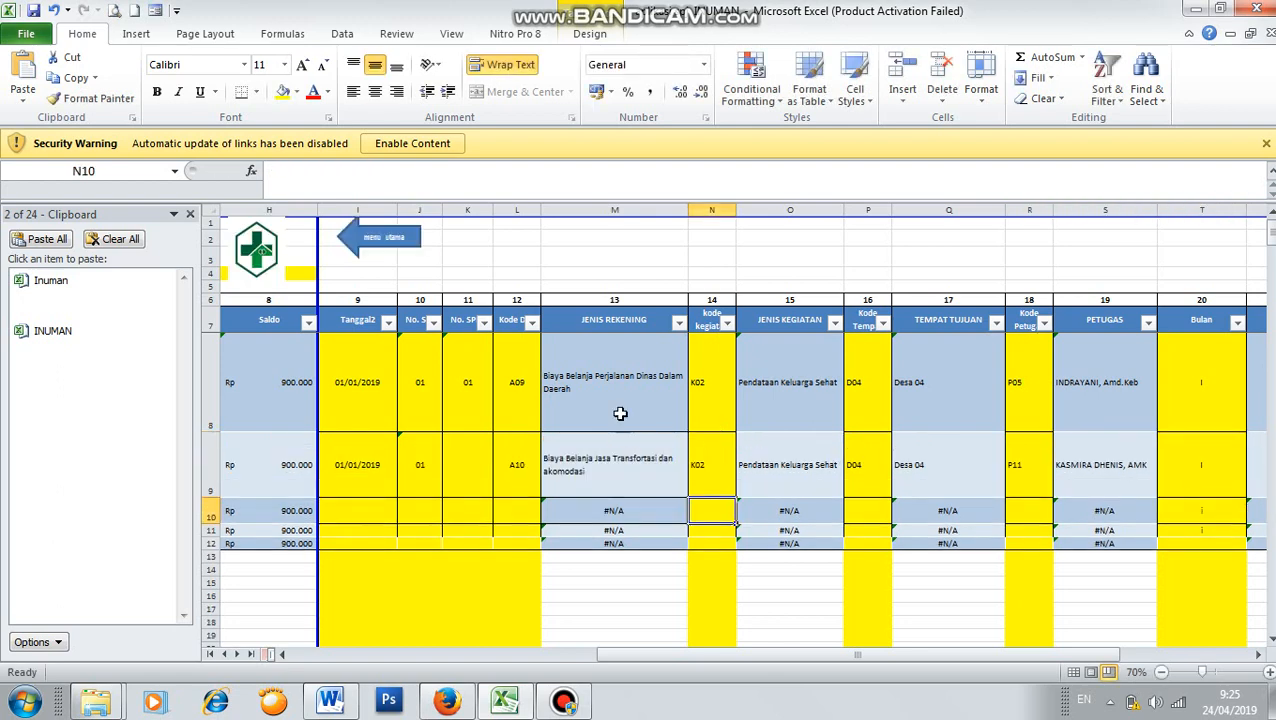
# - Enter 75000 as the Pengeluaran of entry 2 in G9 and view the generated URAIAN texts
pyautogui.click(240, 482)
pyautogui.press('Left')
pyautogui.press('Left')
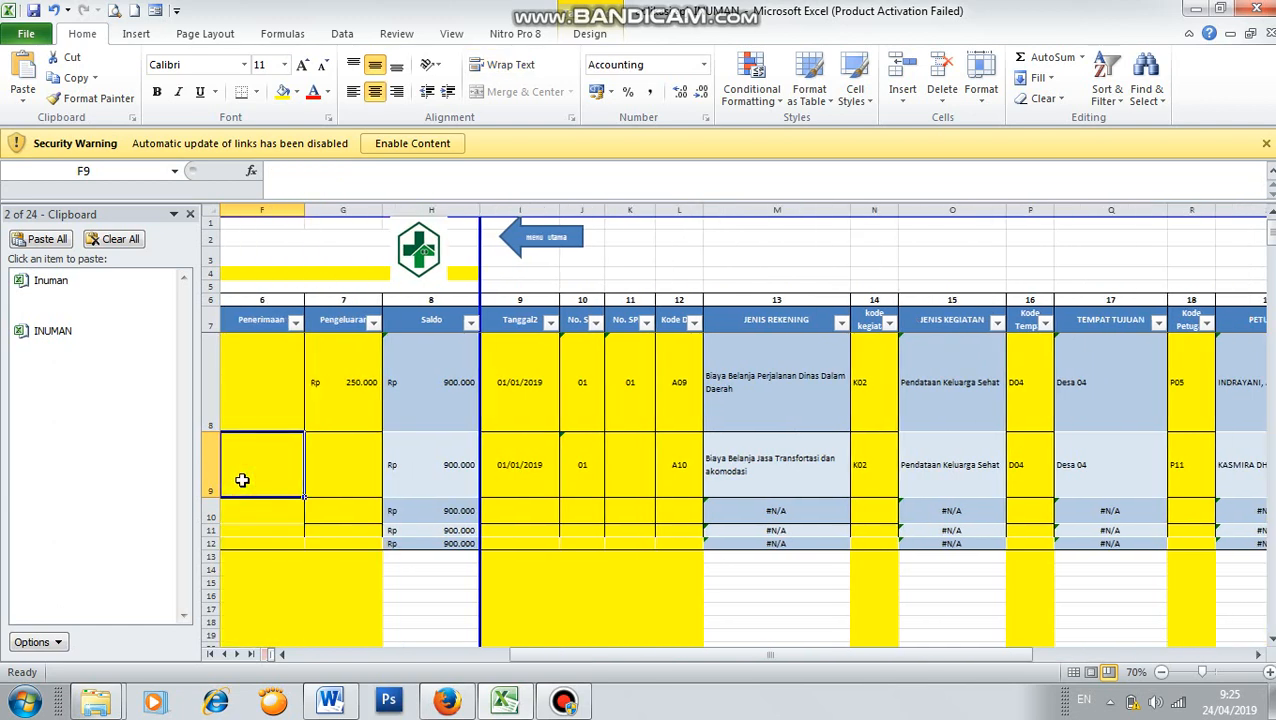
pyautogui.click(360, 457)
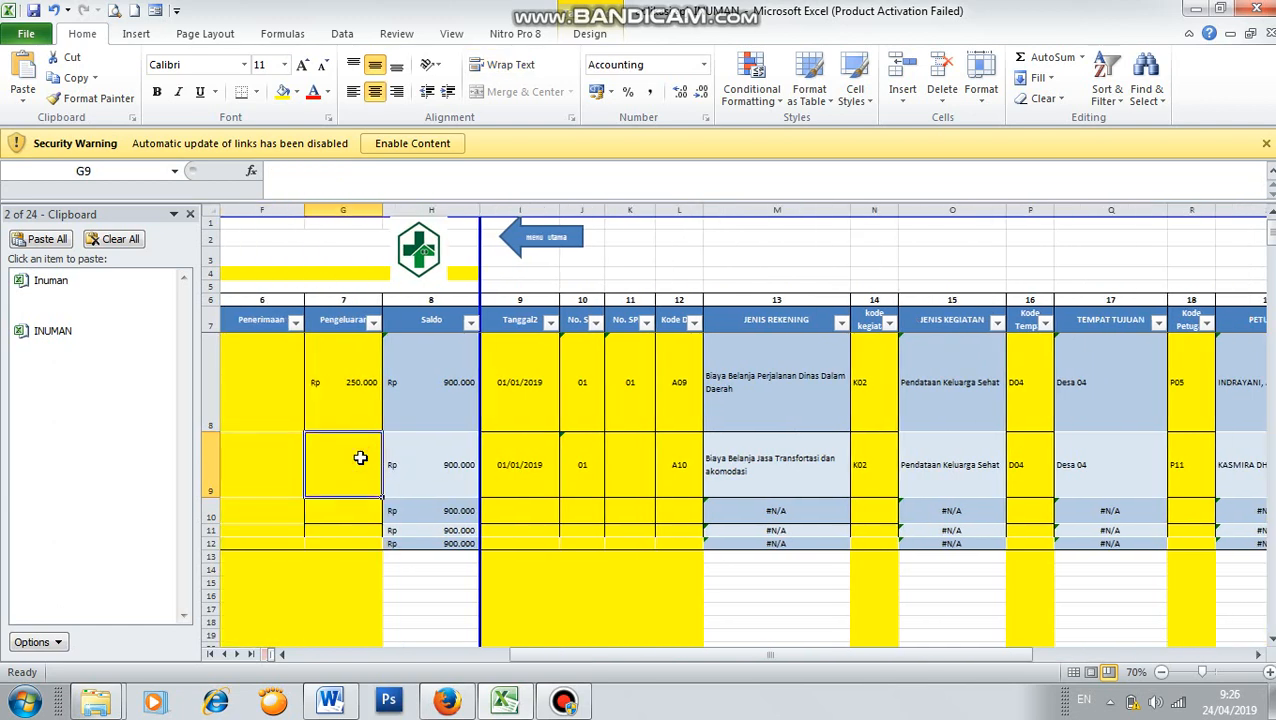
pyautogui.write('75000')
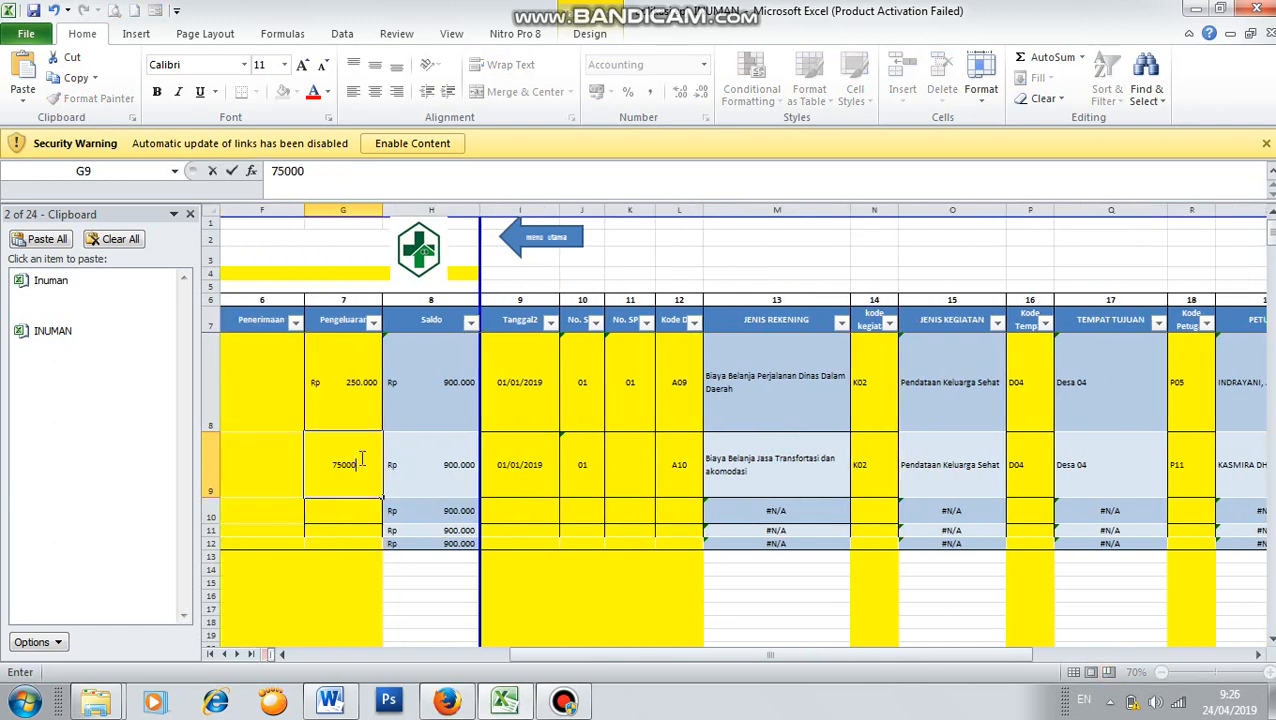
pyautogui.press('Return')
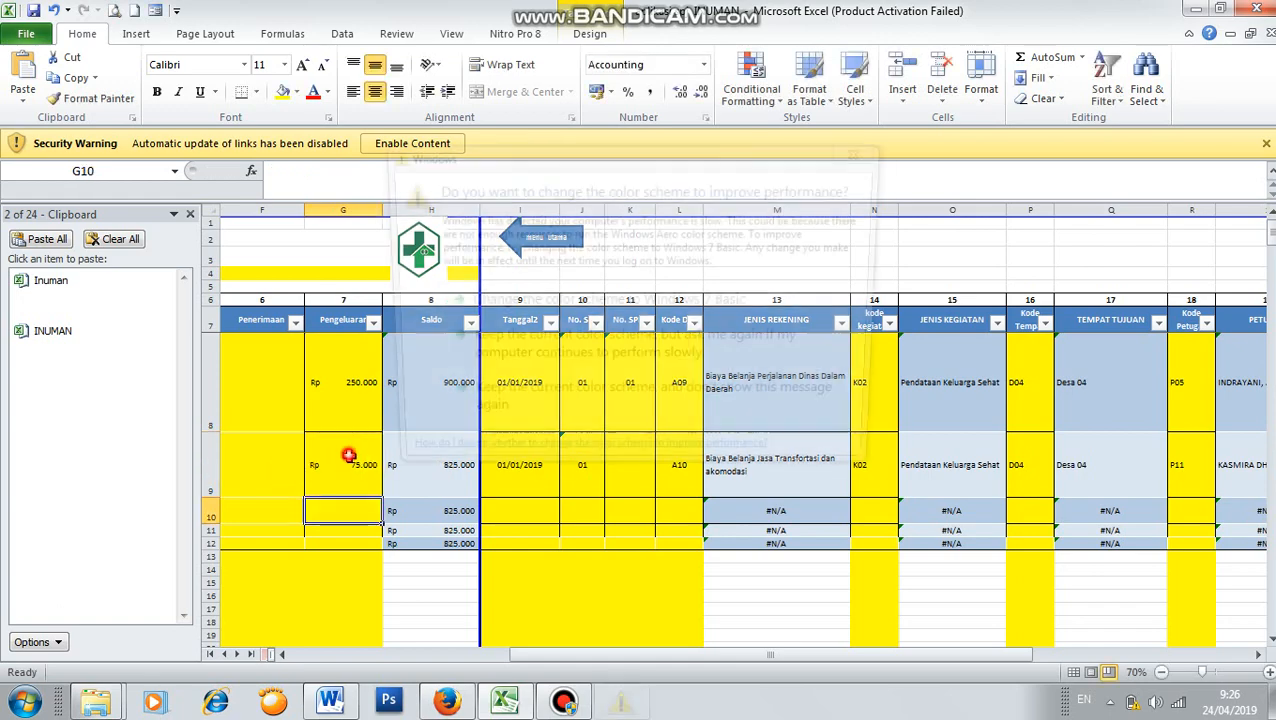
pyautogui.click(350, 465)
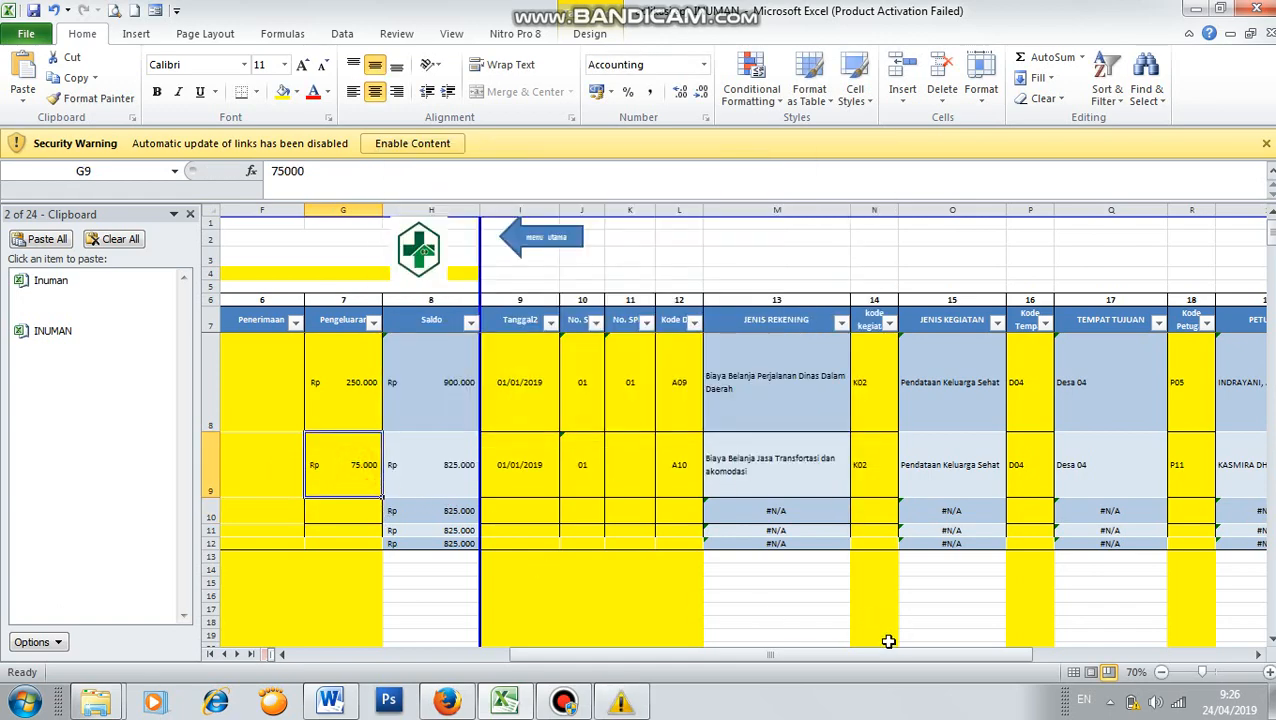
pyautogui.moveTo(897, 667); pyautogui.dragTo(862, 664)
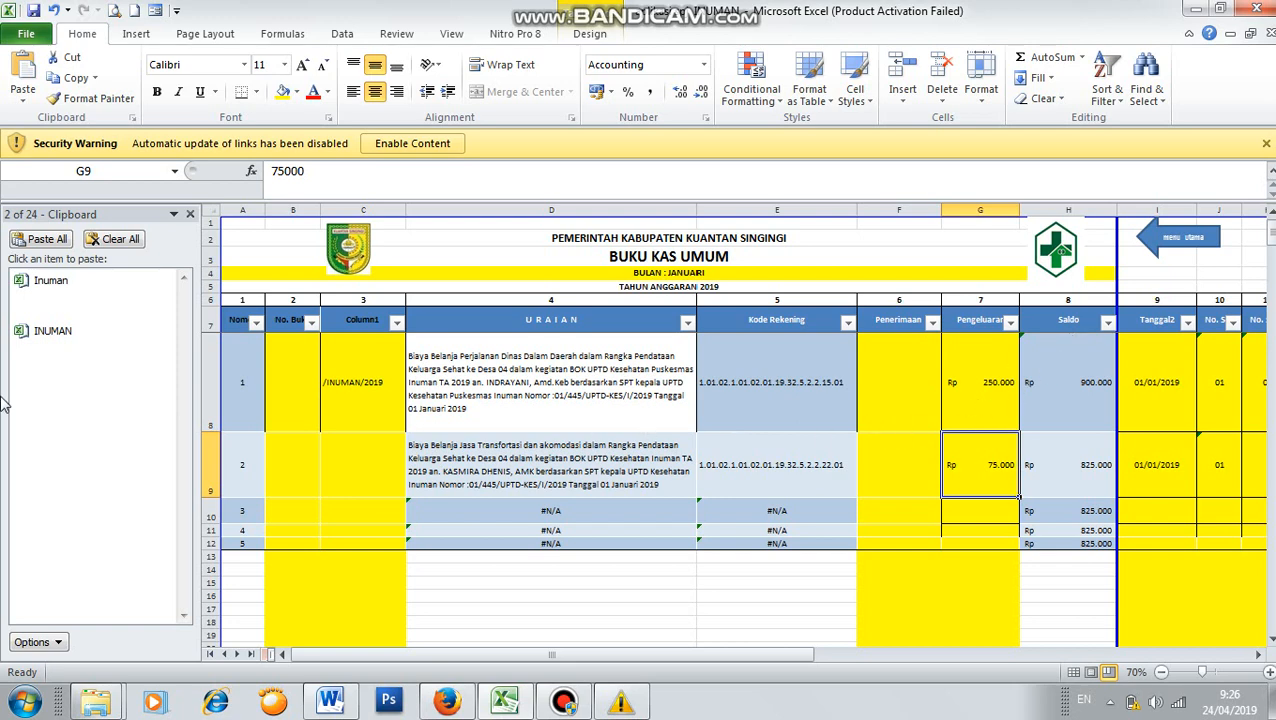
# - Go through the menu utama page to the ENTRI DATA PERJADIN sheet and enter 1 as the first BKU sequence number in K2
pyautogui.click(1186, 240)
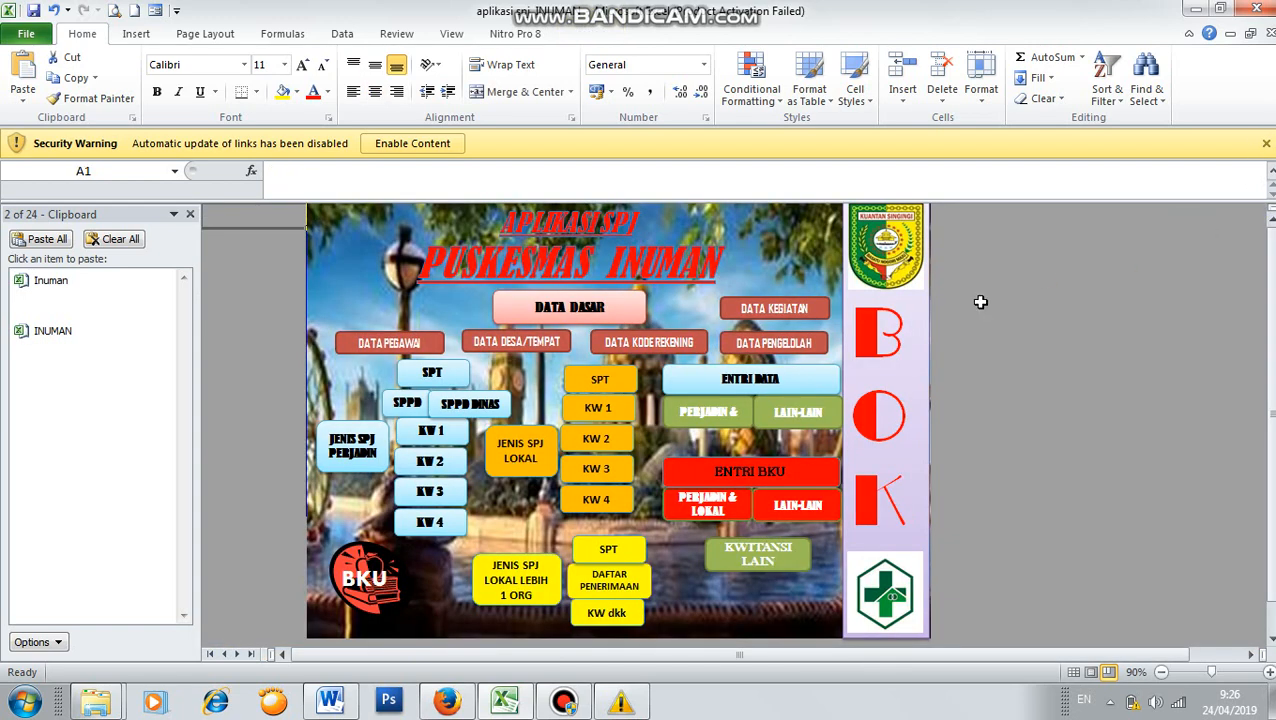
pyautogui.click(725, 414)
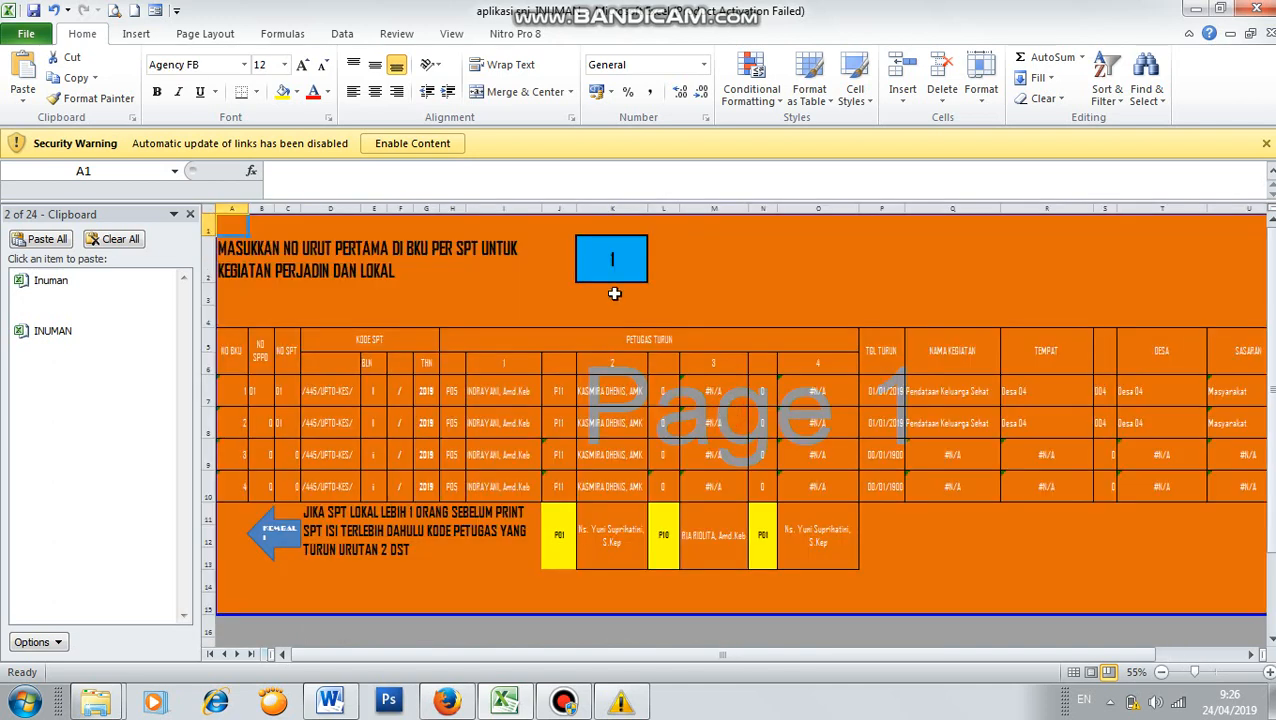
pyautogui.click(609, 254)
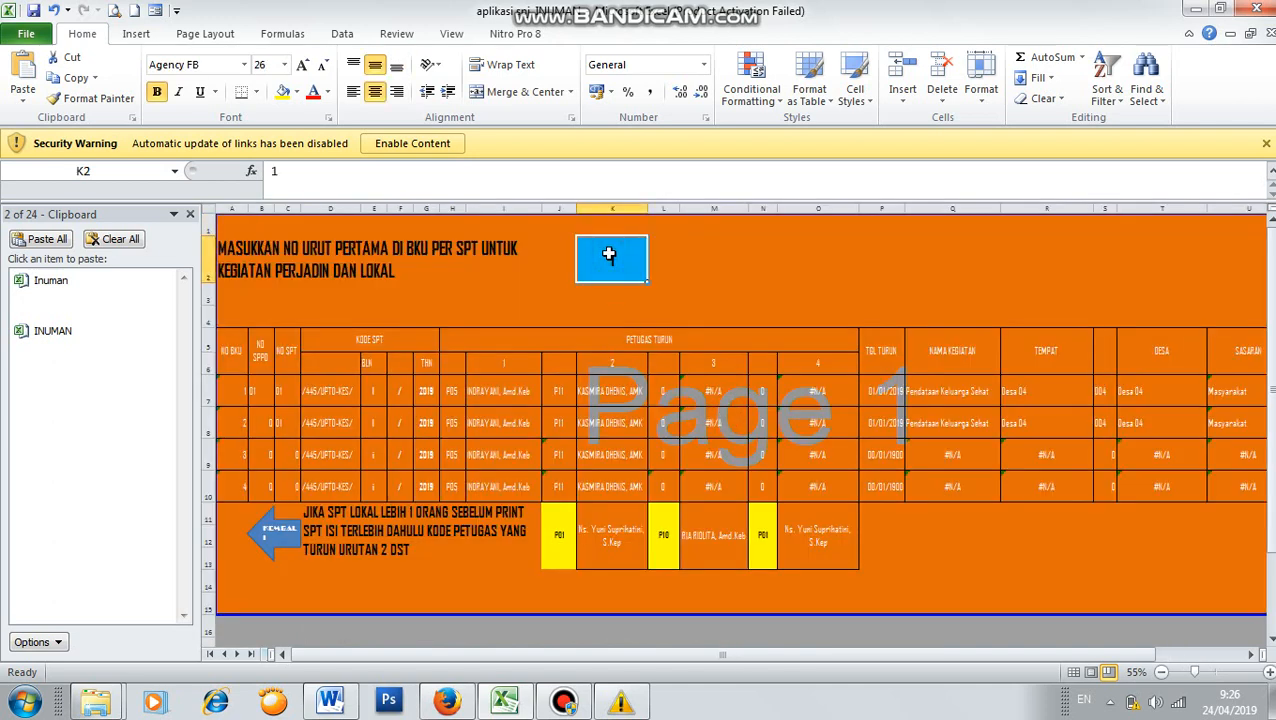
pyautogui.write('1')
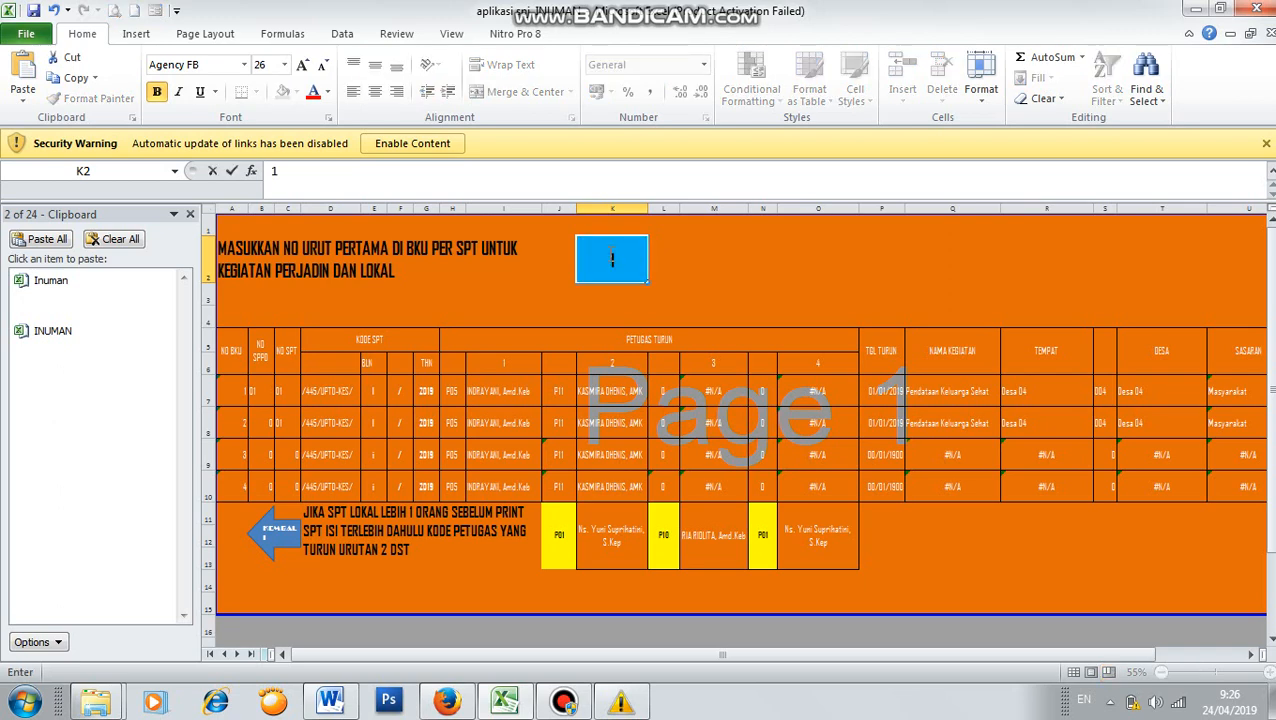
pyautogui.click(735, 290)
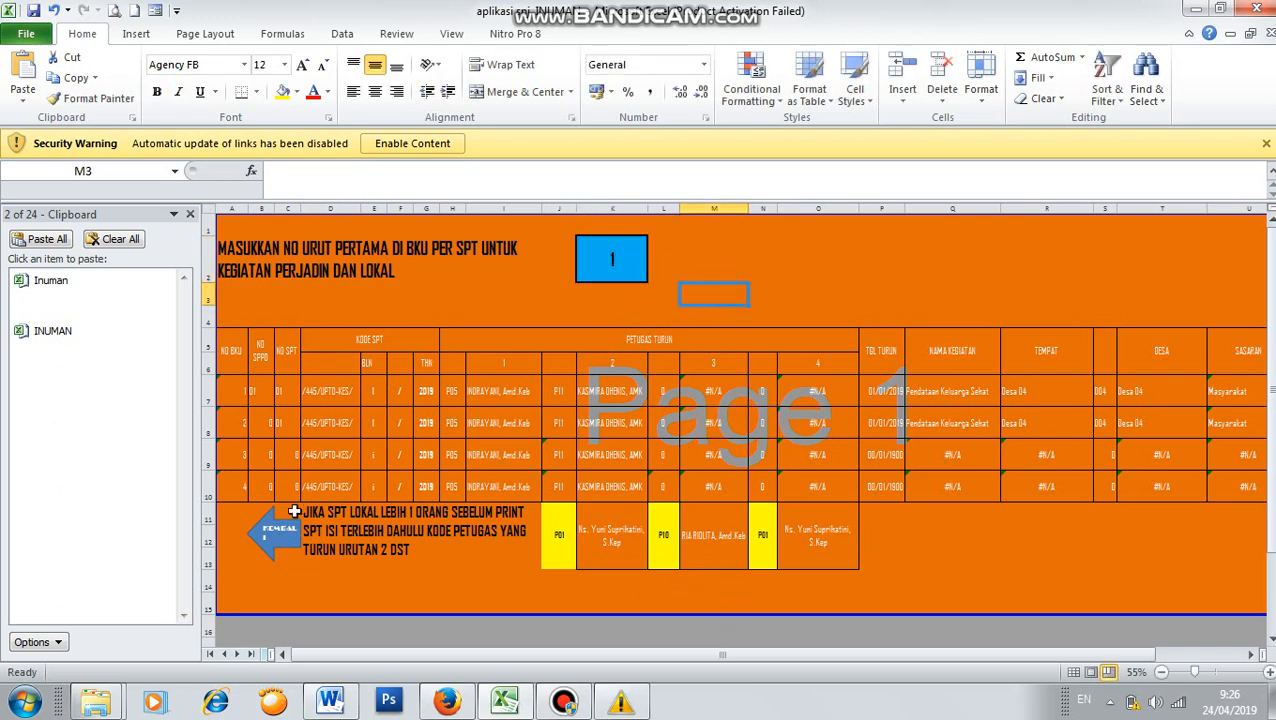
# - Open the SPT of JENIS SPJ PERJADIN from the menu utama page and examine the officers' names, NIP and GOL in its table
pyautogui.click(273, 536)
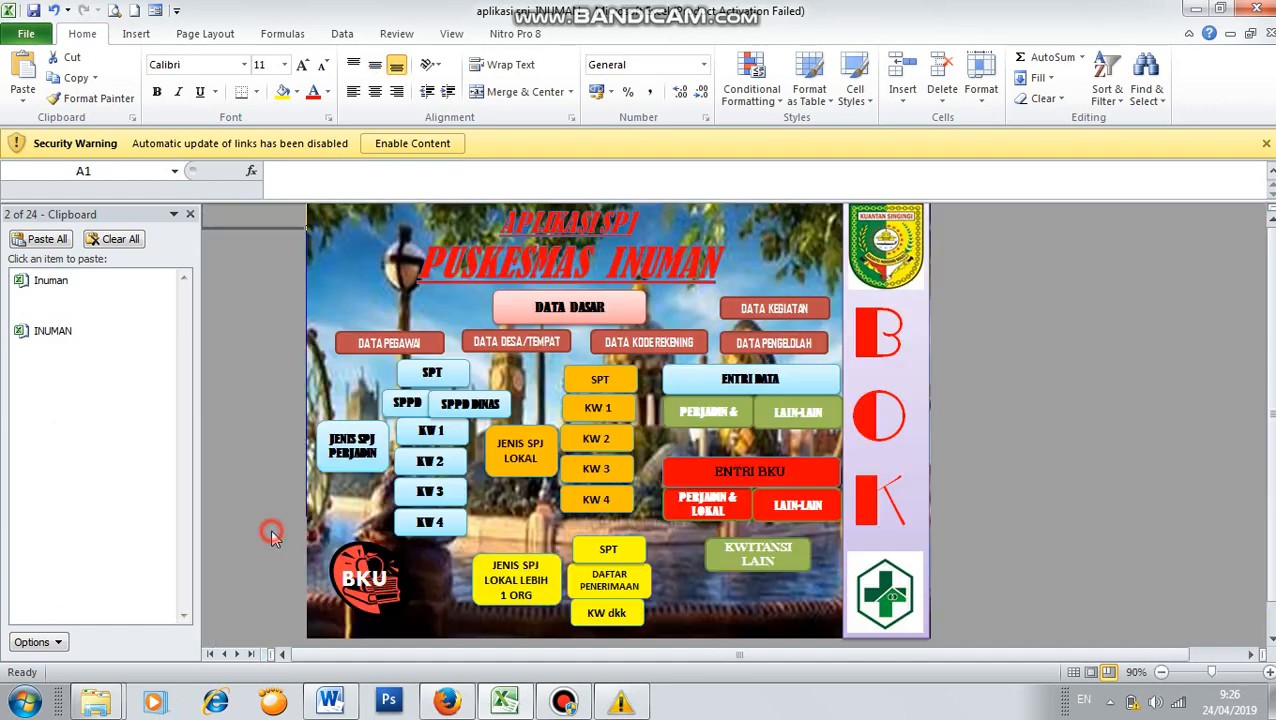
pyautogui.click(436, 373)
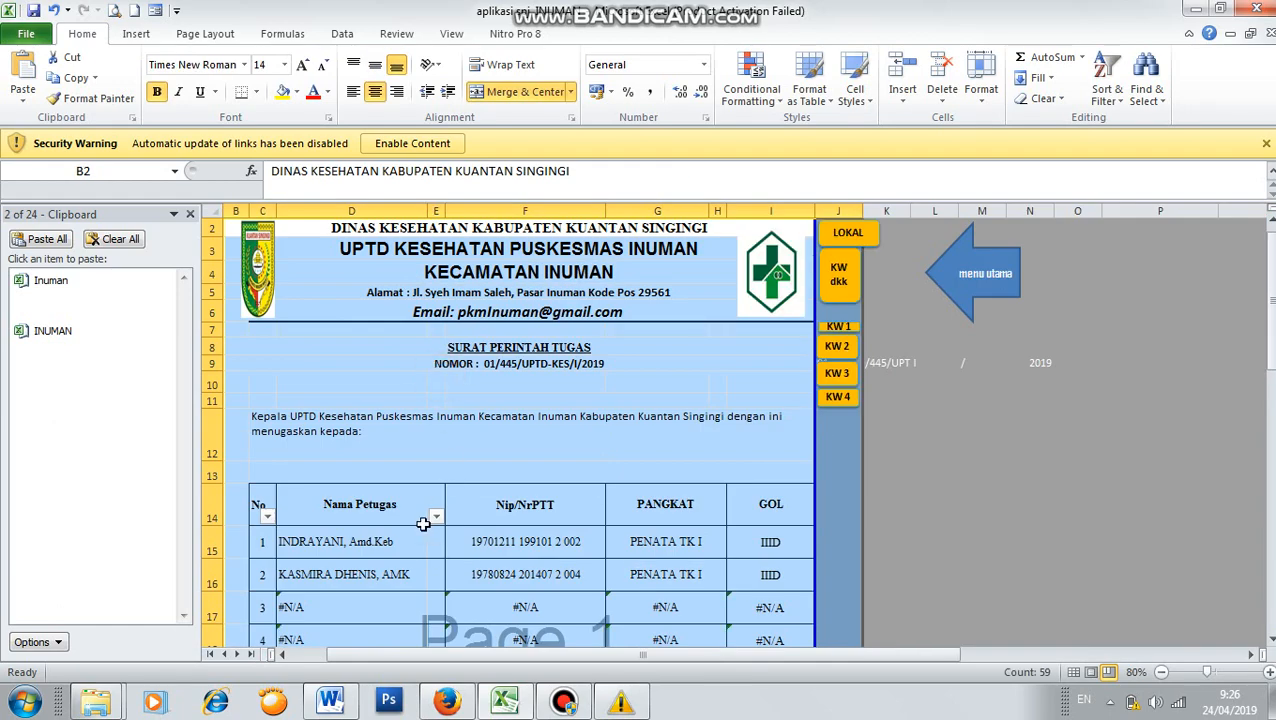
pyautogui.scroll(-1, 418, 518)
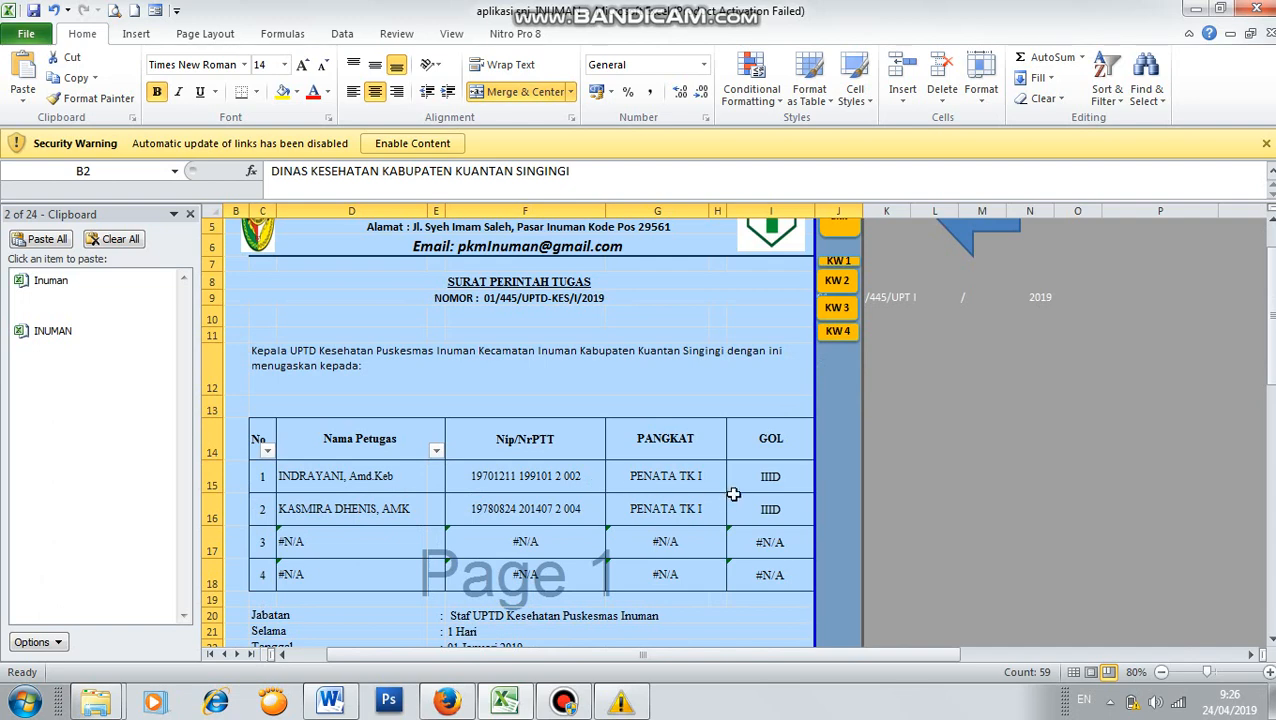
pyautogui.click(328, 474)
pyautogui.click(350, 508)
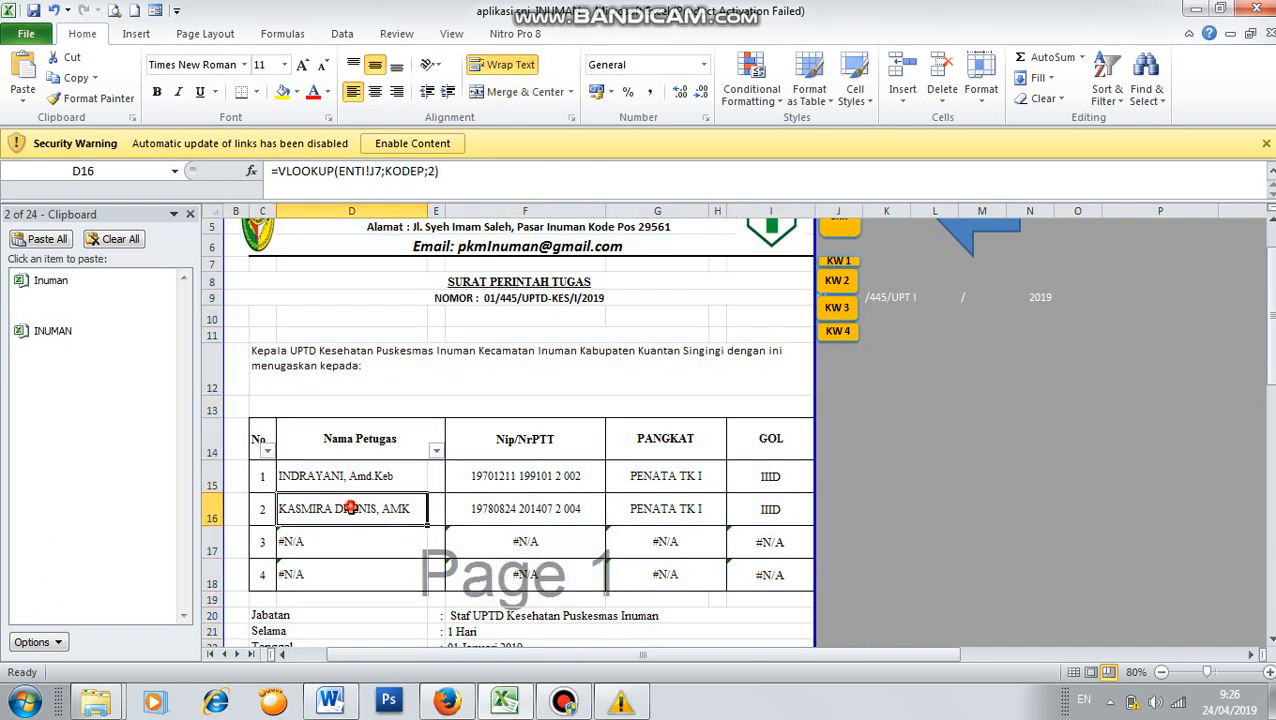
pyautogui.click(558, 476)
pyautogui.click(762, 472)
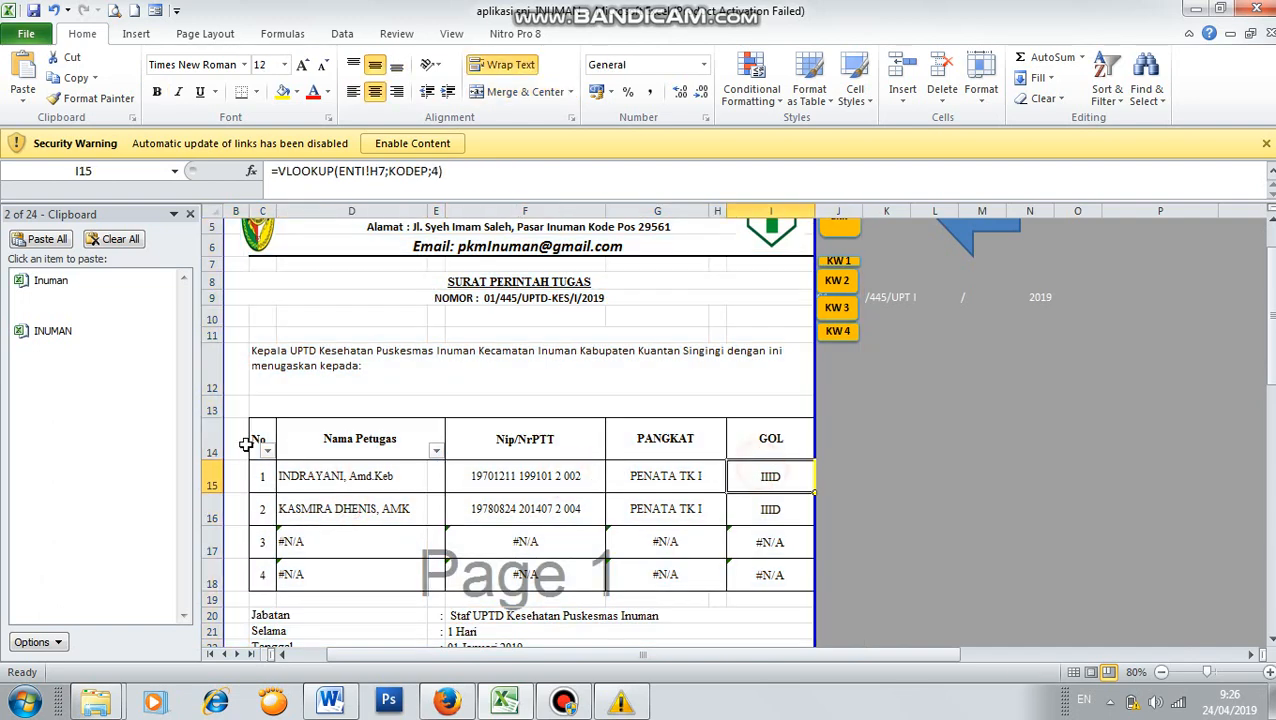
# - Filter the No column of the SPT officer table to exclude the values 3, 4 and Desa
pyautogui.scroll(-2, 290, 514)
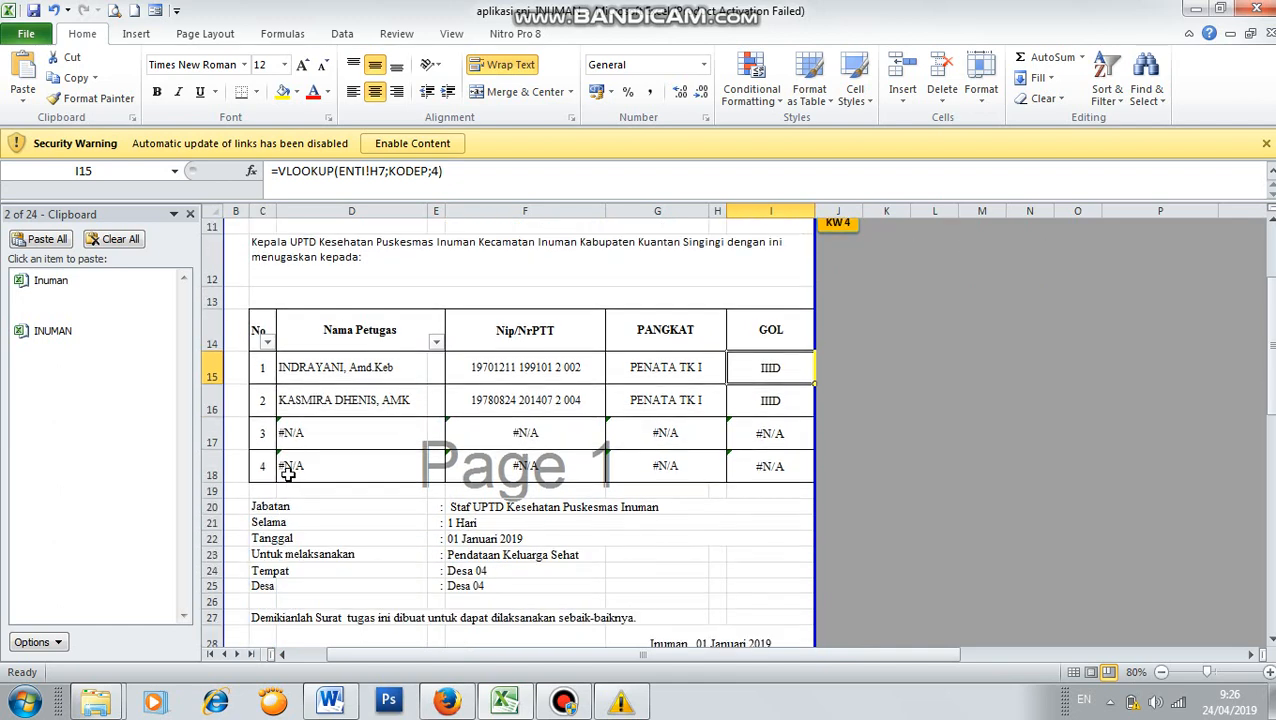
pyautogui.click(268, 342)
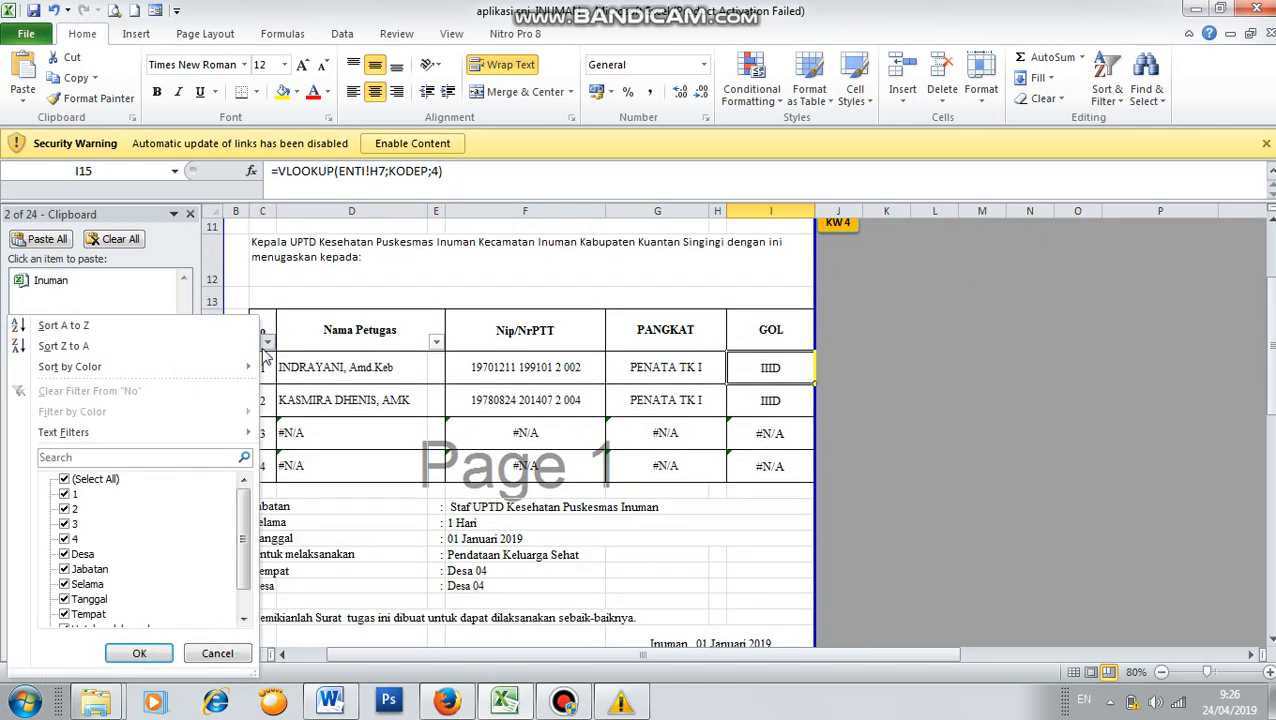
pyautogui.click(66, 523)
pyautogui.click(65, 538)
pyautogui.click(65, 554)
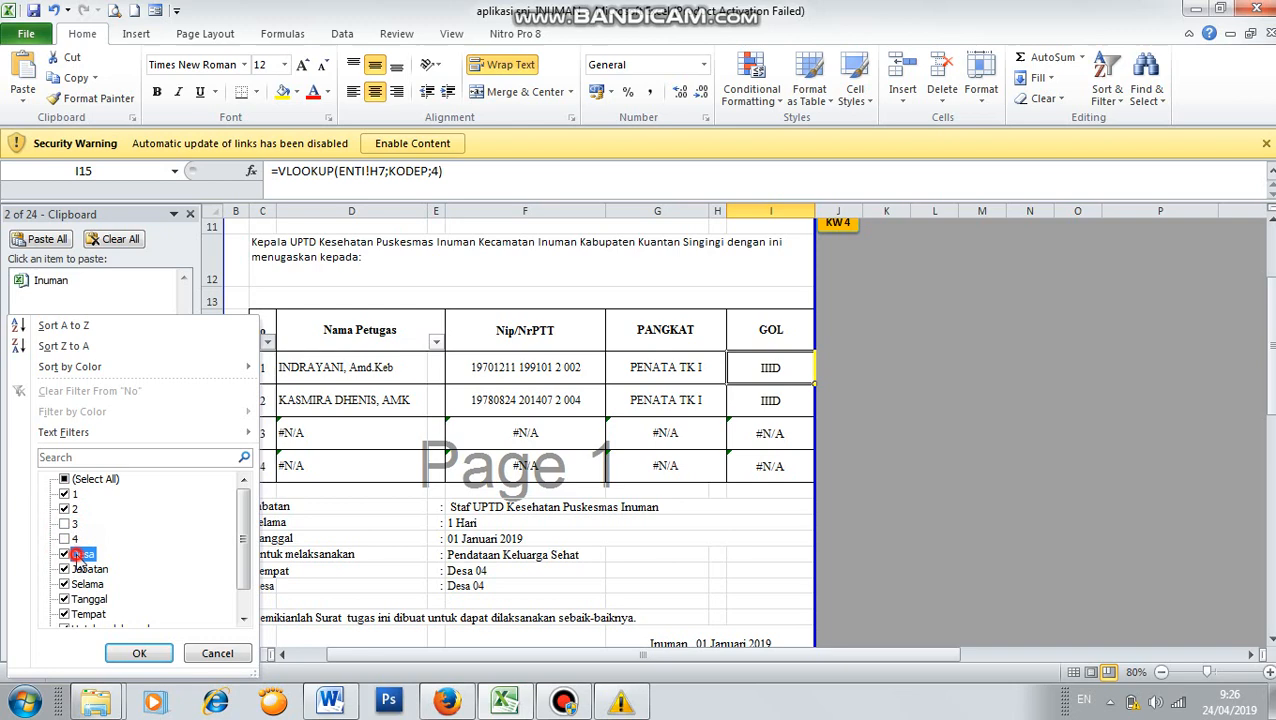
pyautogui.click(122, 652)
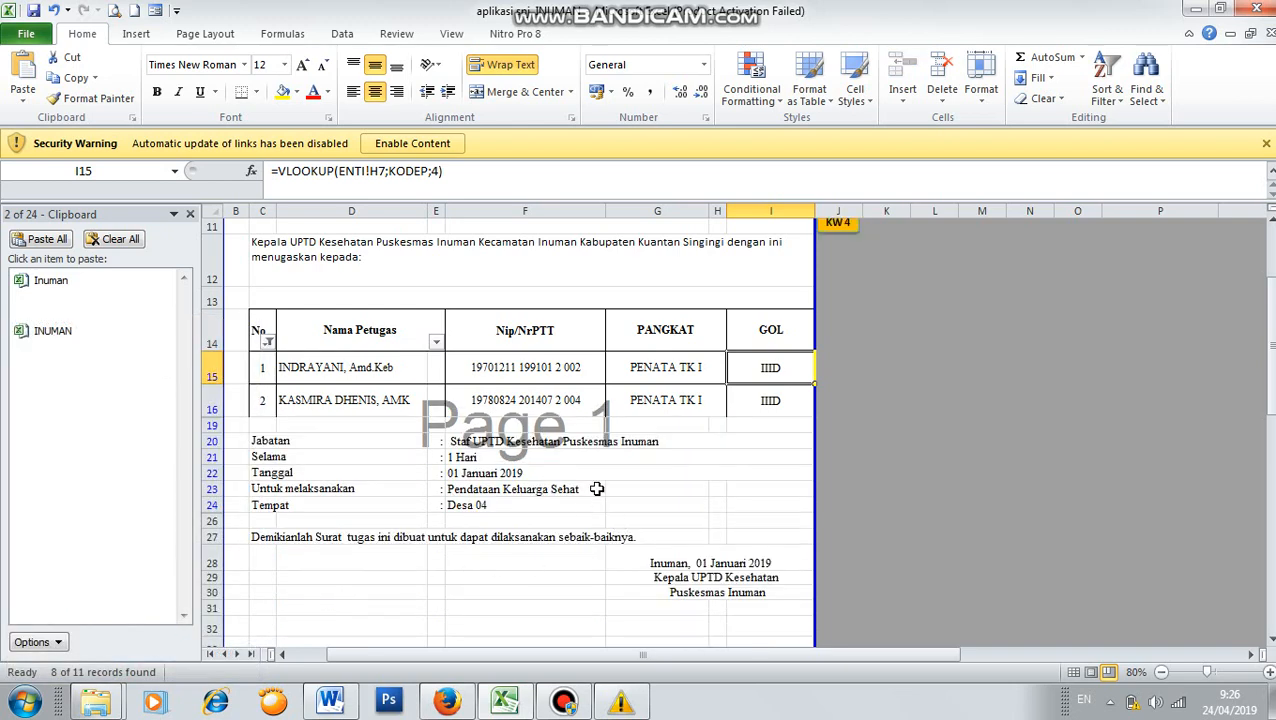
# - Close the officer table with a bottom border under row 2 (C16:I16) and review the letter down to the signature block
pyautogui.click(596, 488)
pyautogui.scroll(2, 596, 488)
pyautogui.click(316, 510)
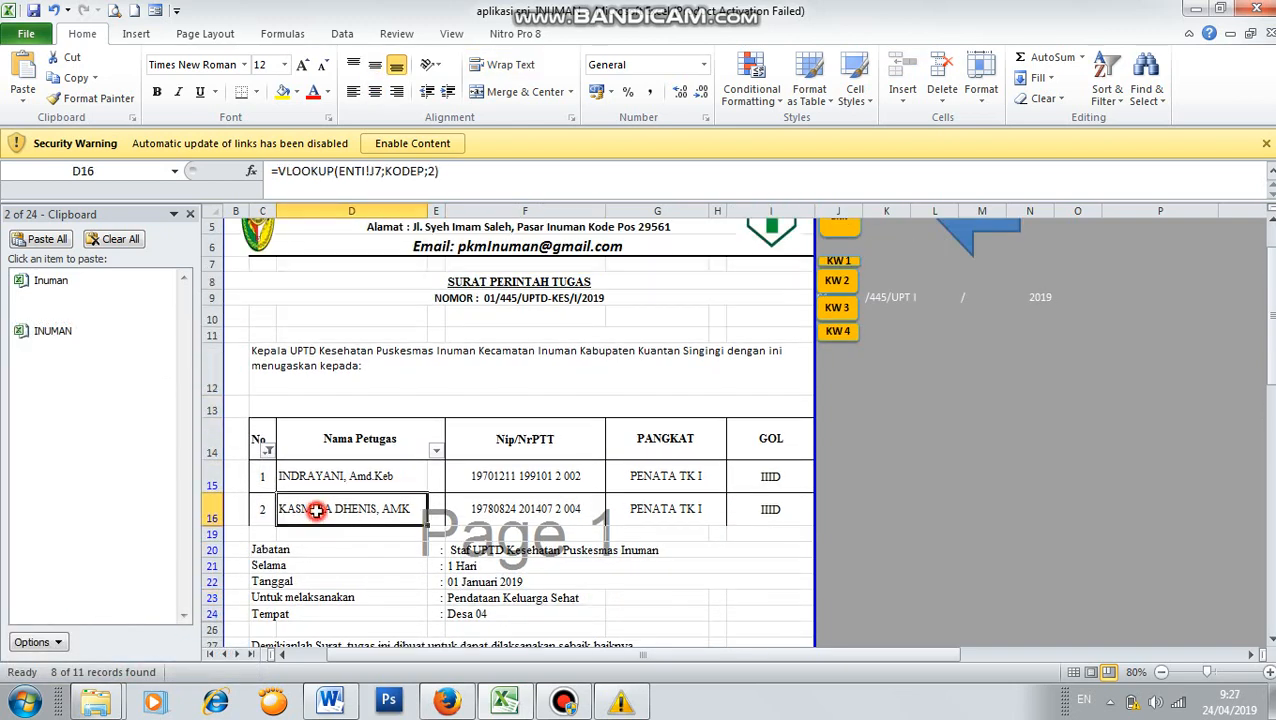
pyautogui.click(264, 511)
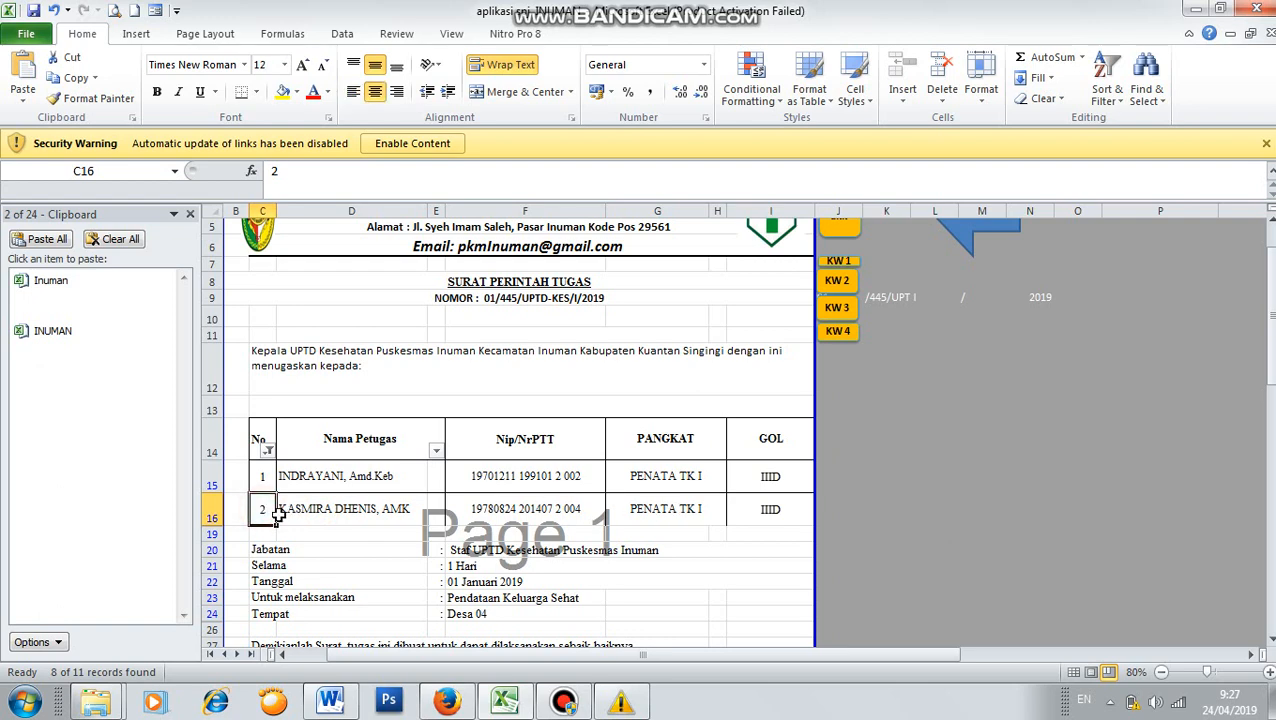
pyautogui.moveTo(262, 505); pyautogui.dragTo(756, 507)
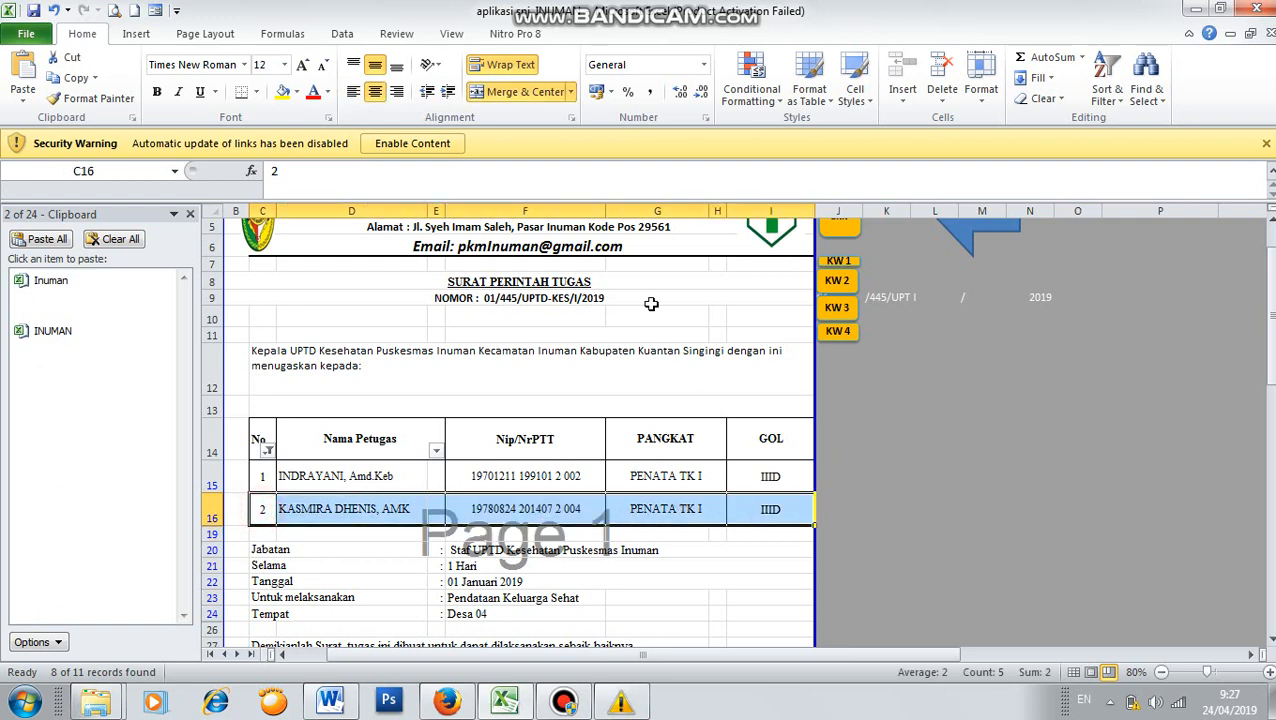
pyautogui.click(293, 443)
pyautogui.scroll(-3, 440, 573)
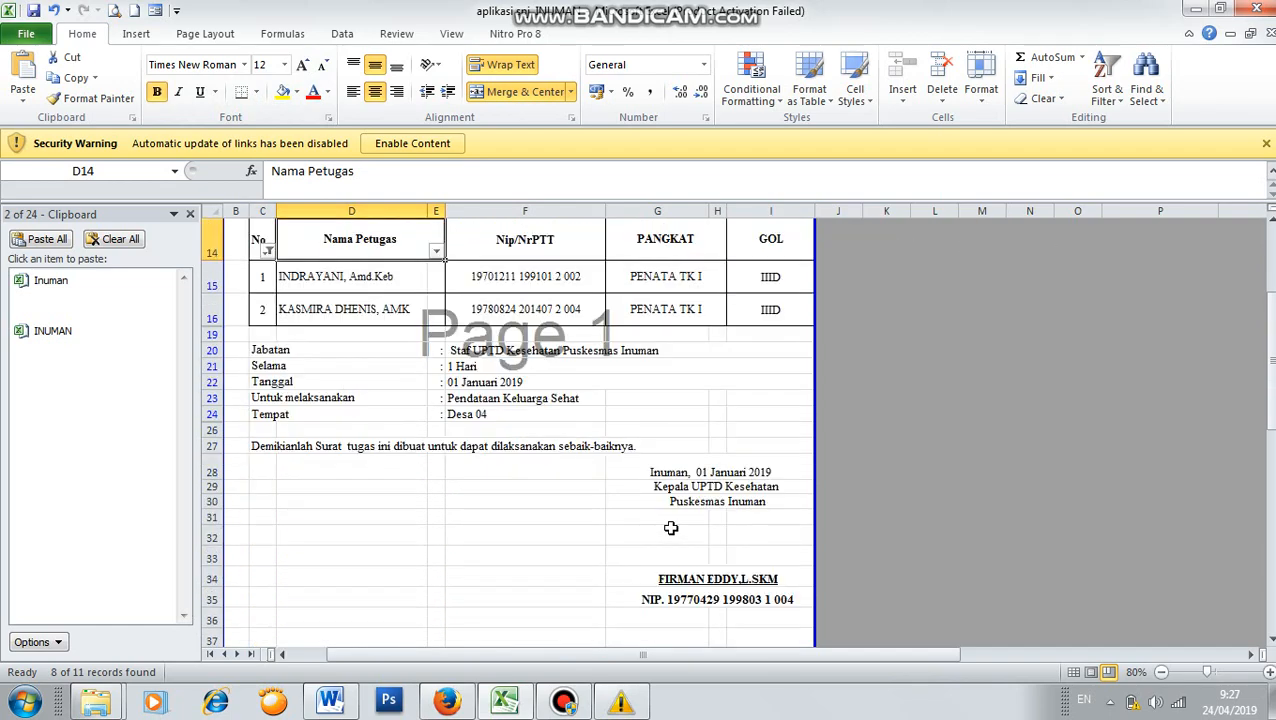